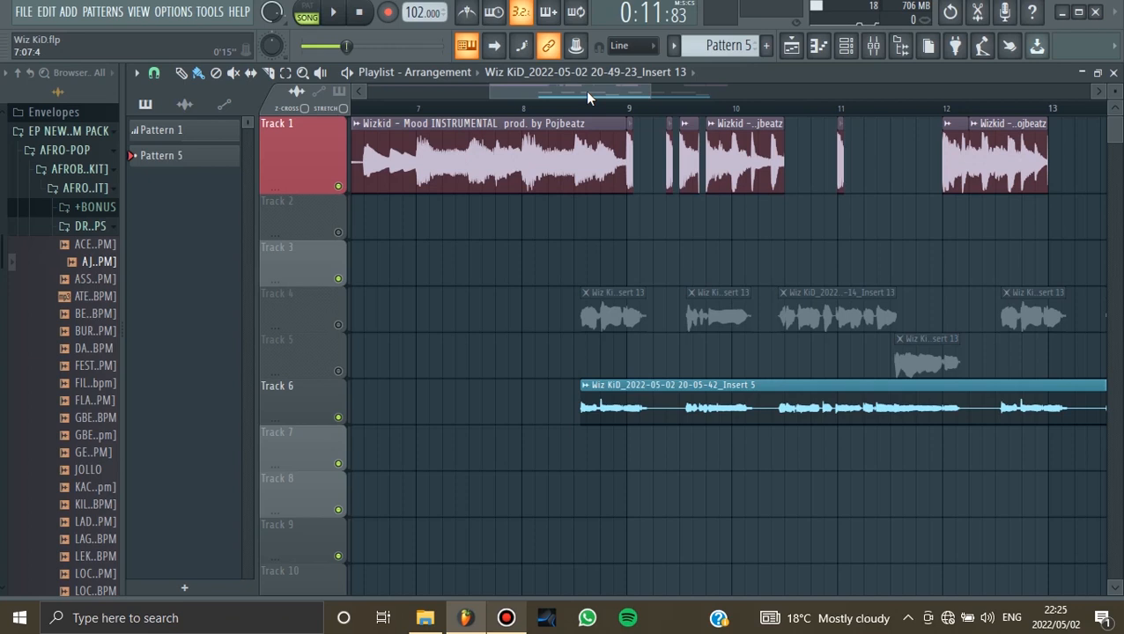
- Play the song from just after bar 8 with and without the instrumental, leaving Track 1 muted
left_click(544, 109)
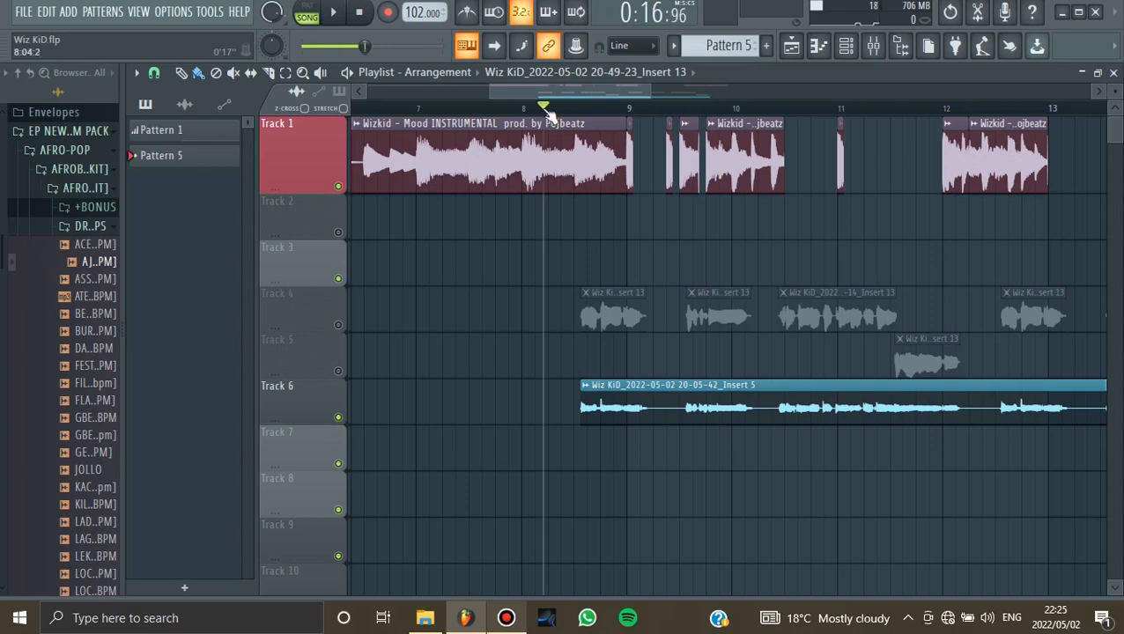
left_click(335, 14)
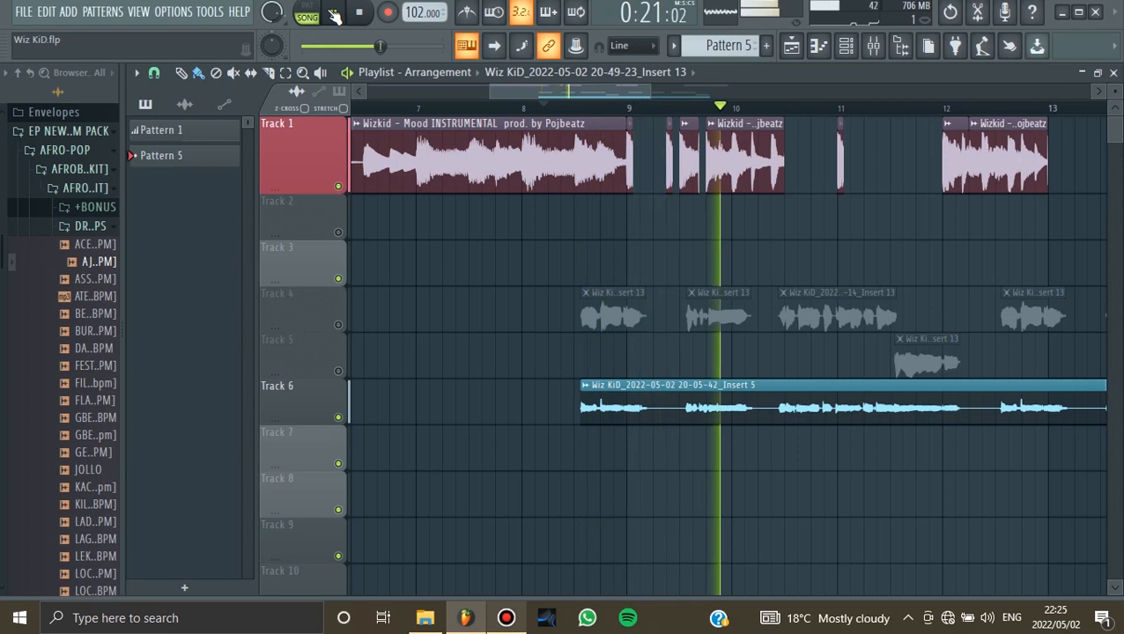
left_click(338, 187)
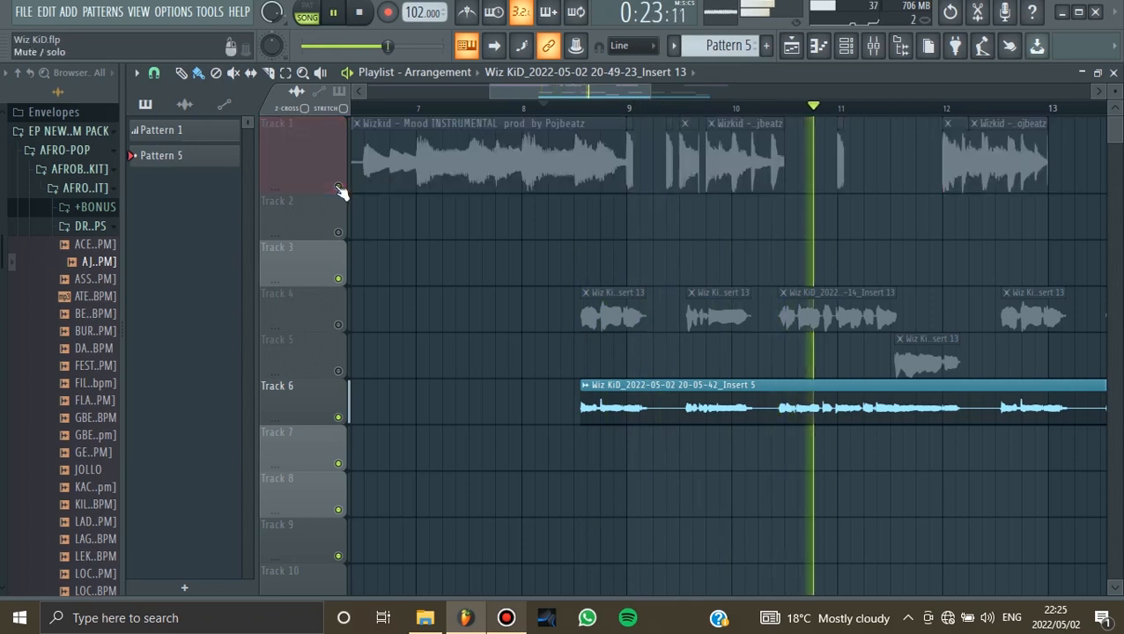
left_click(338, 187)
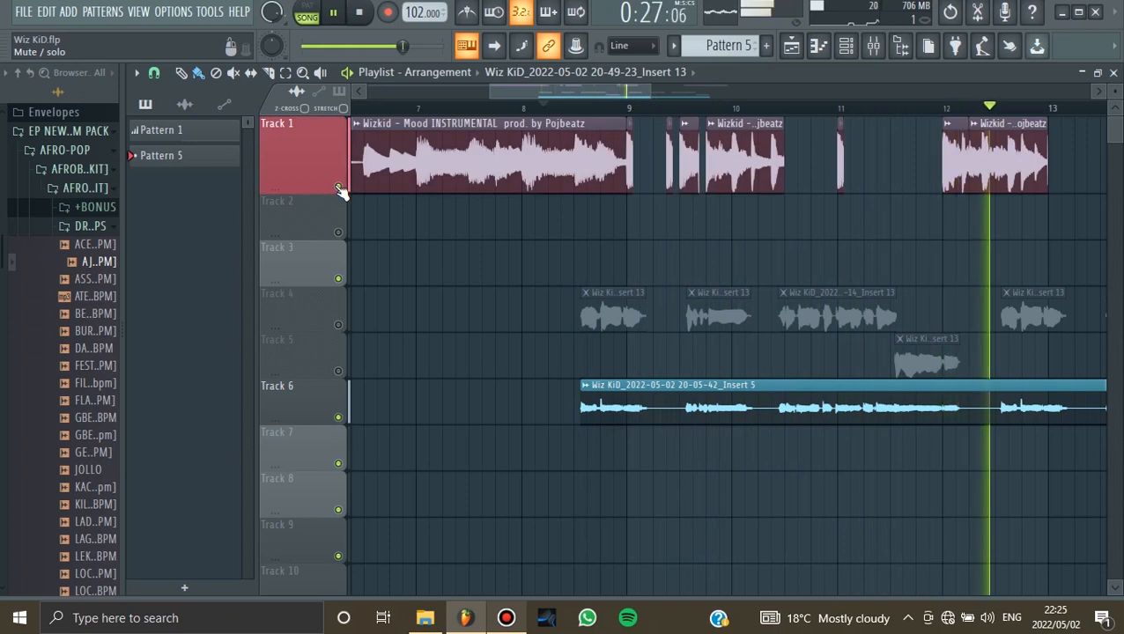
left_click(338, 187)
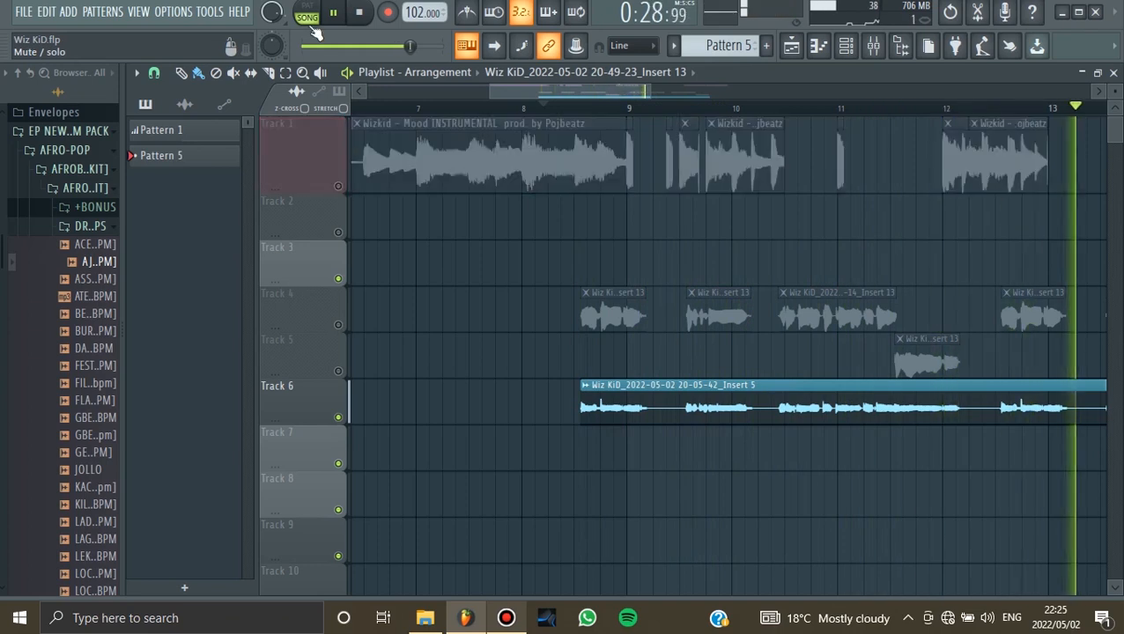
left_click(357, 13)
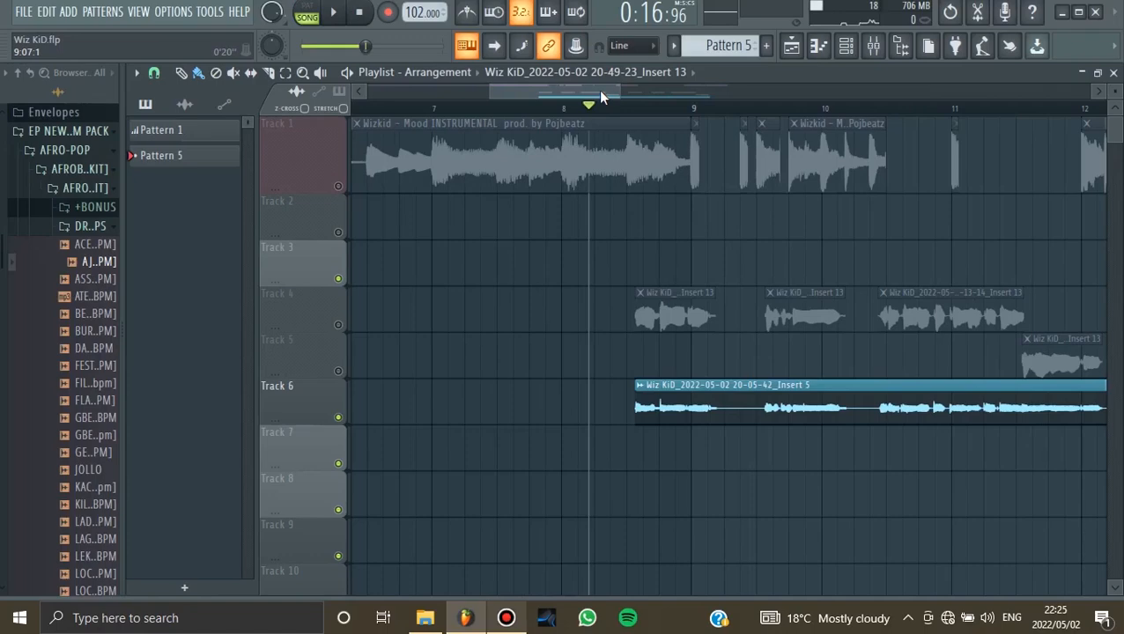
- Mute Track 6 and unmute the vocal clips on Tracks 4 and 5
left_click_drag(598, 89, 622, 95)
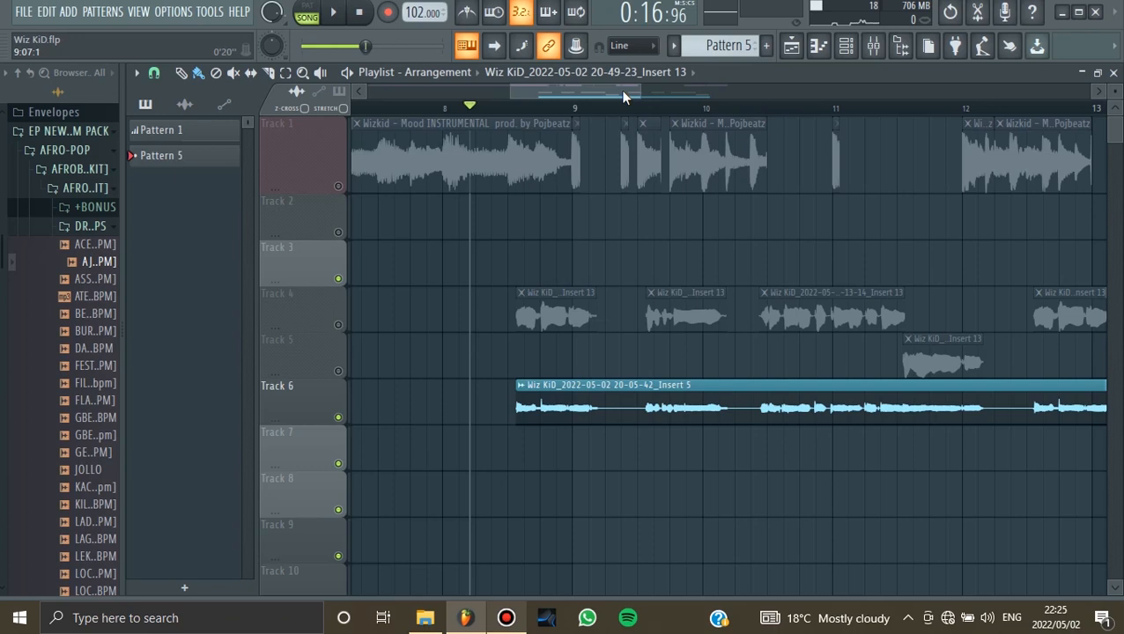
left_click(338, 417)
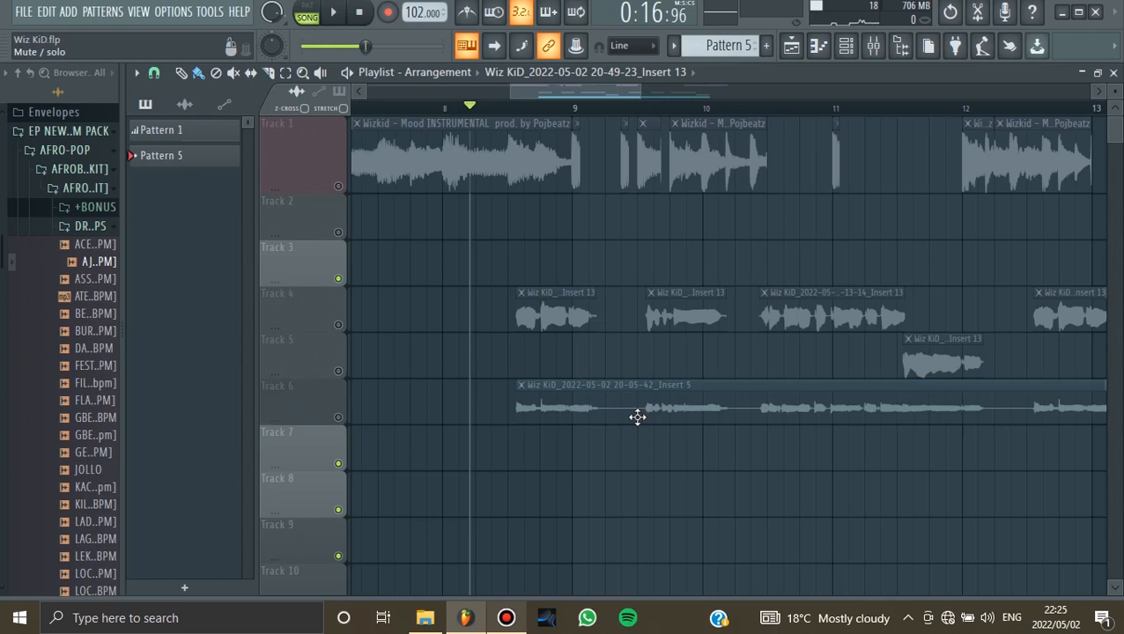
left_click(338, 325)
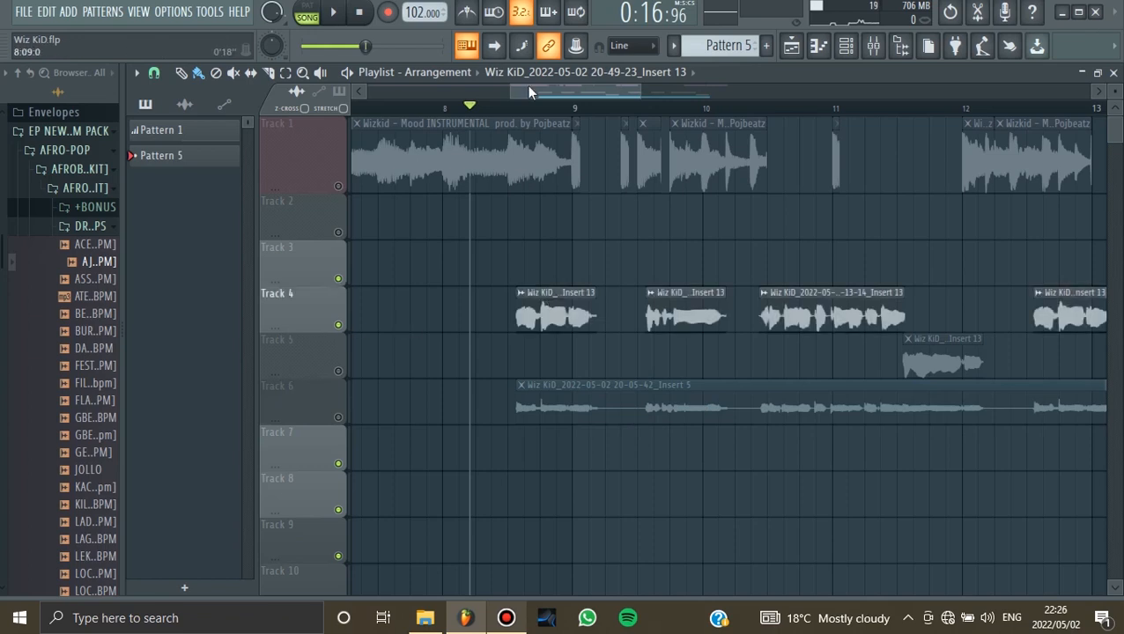
scroll(369, 369, "right", 2)
left_click(338, 371)
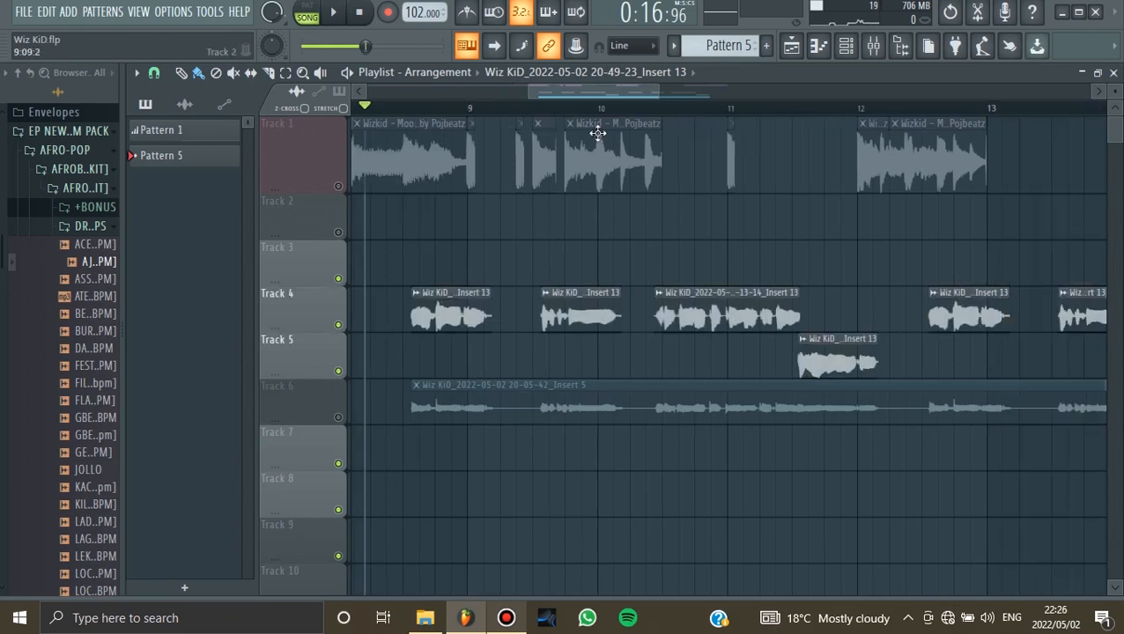
left_click_drag(687, 87, 637, 95)
- Check the mixer inserts and audition the vocal clips on Tracks 4 and 5
left_click(873, 48)
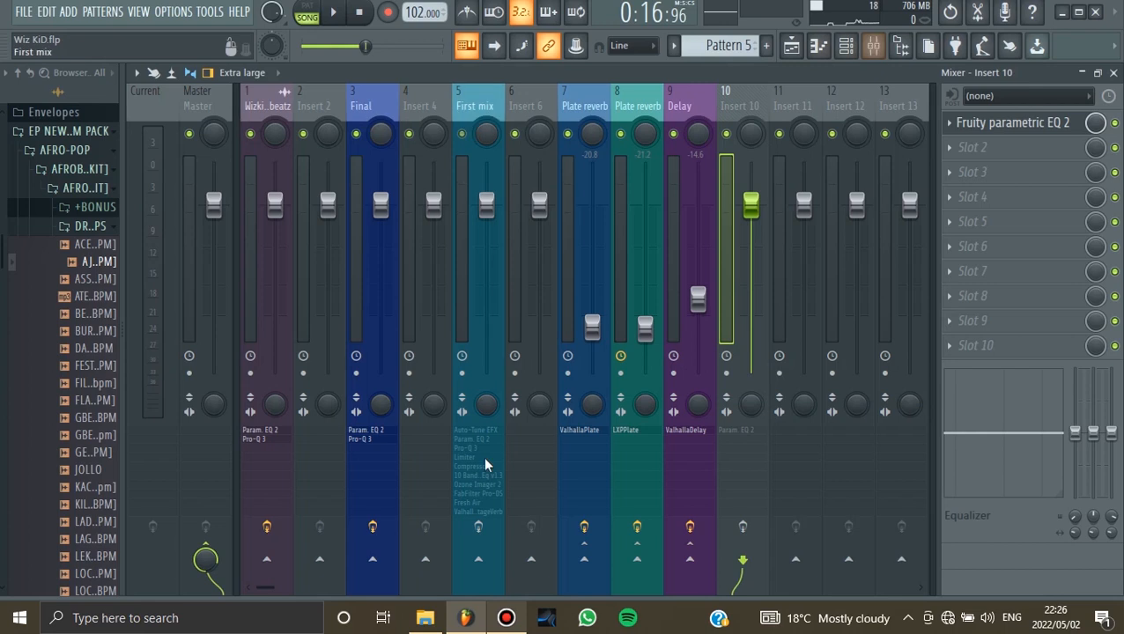
left_click(791, 46)
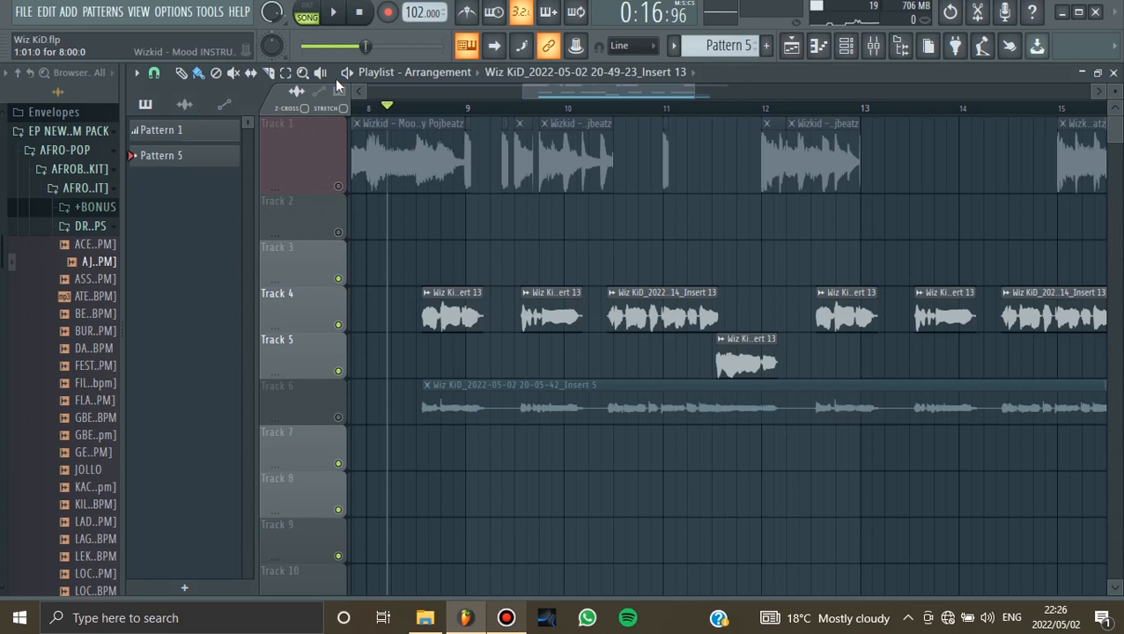
left_click(338, 16)
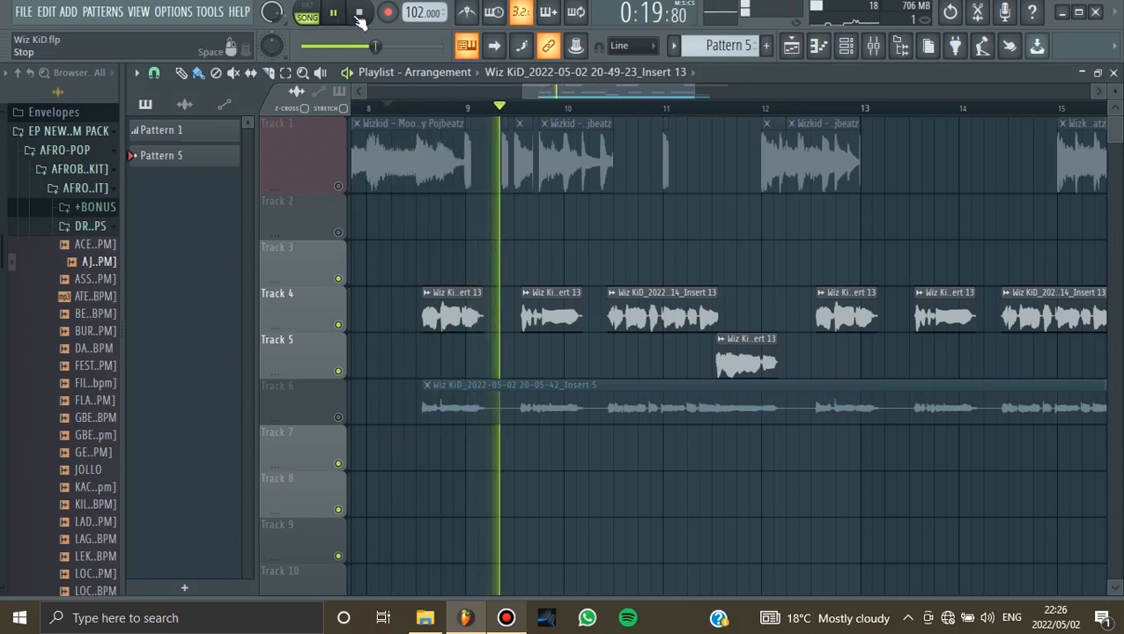
left_click(359, 16)
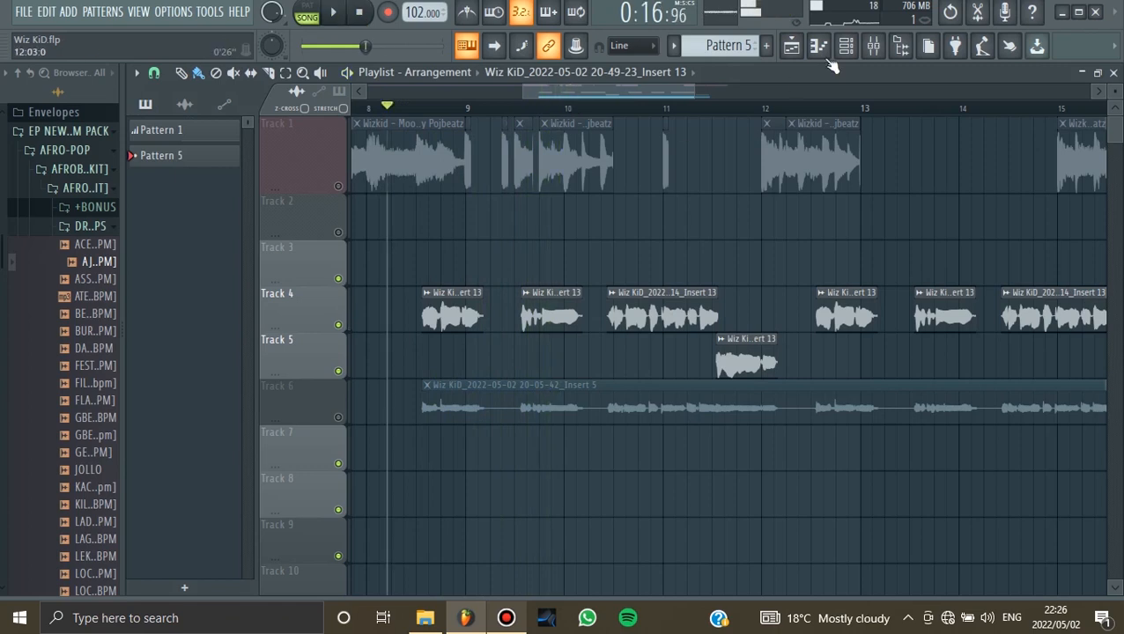
- Mute the two Plate reverb inserts and the Delay insert in the mixer, and disable their effects
left_click(873, 48)
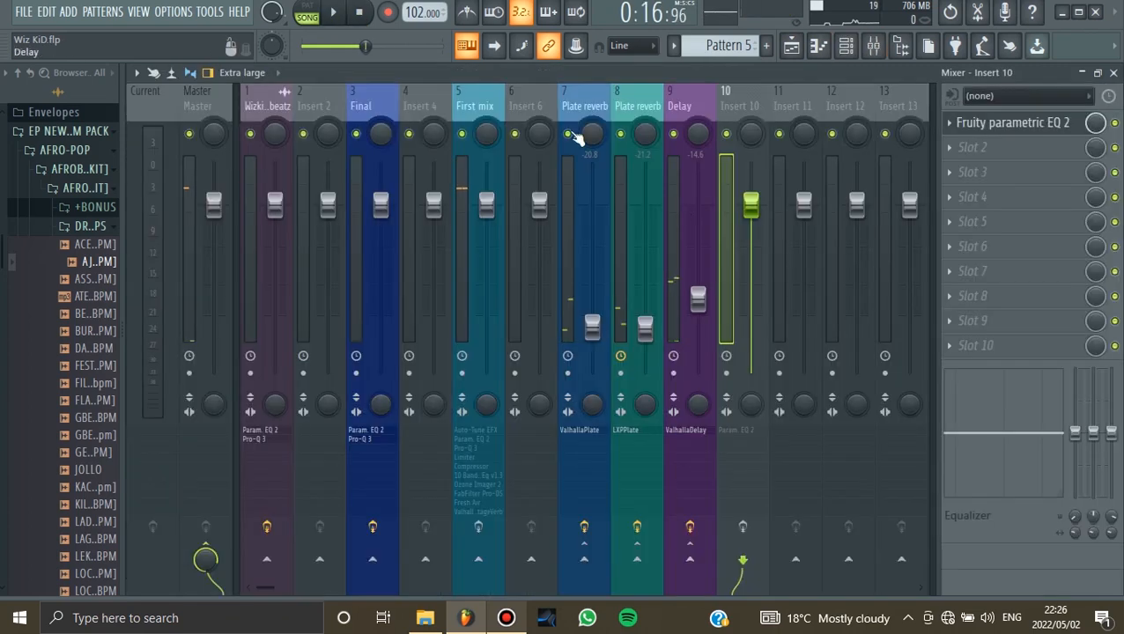
left_click(621, 135)
left_click(673, 135)
left_click(584, 526)
left_click(635, 527)
left_click(688, 527)
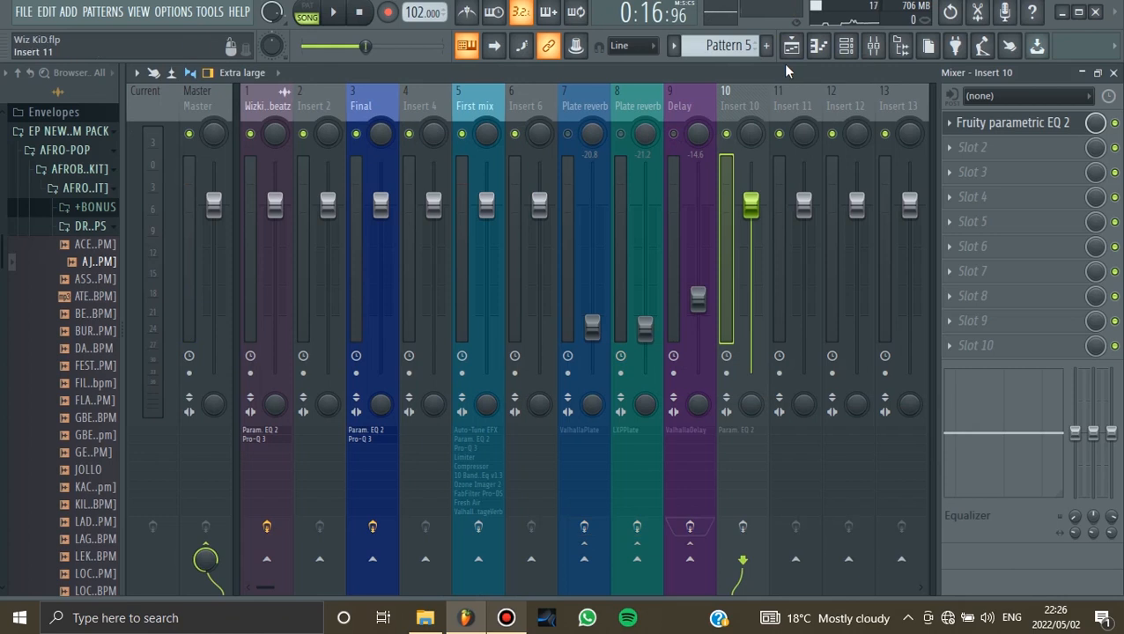
- Play the vocals from shortly before their first clip with the reverb and delay inserts off
left_click(791, 46)
left_click(402, 108)
left_click(333, 12)
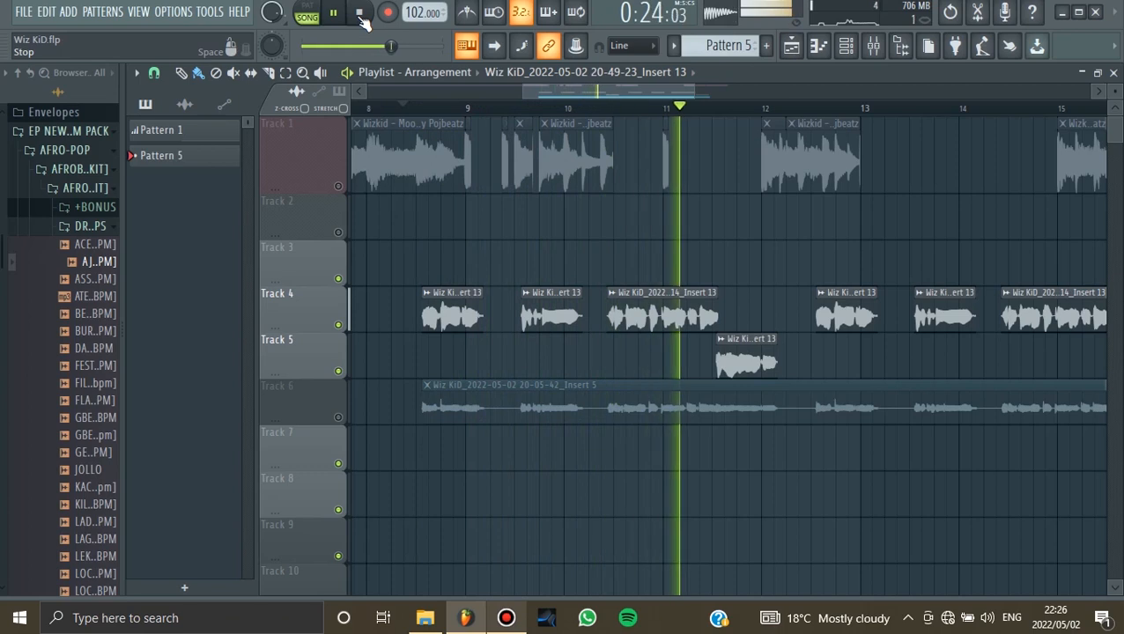
left_click(361, 13)
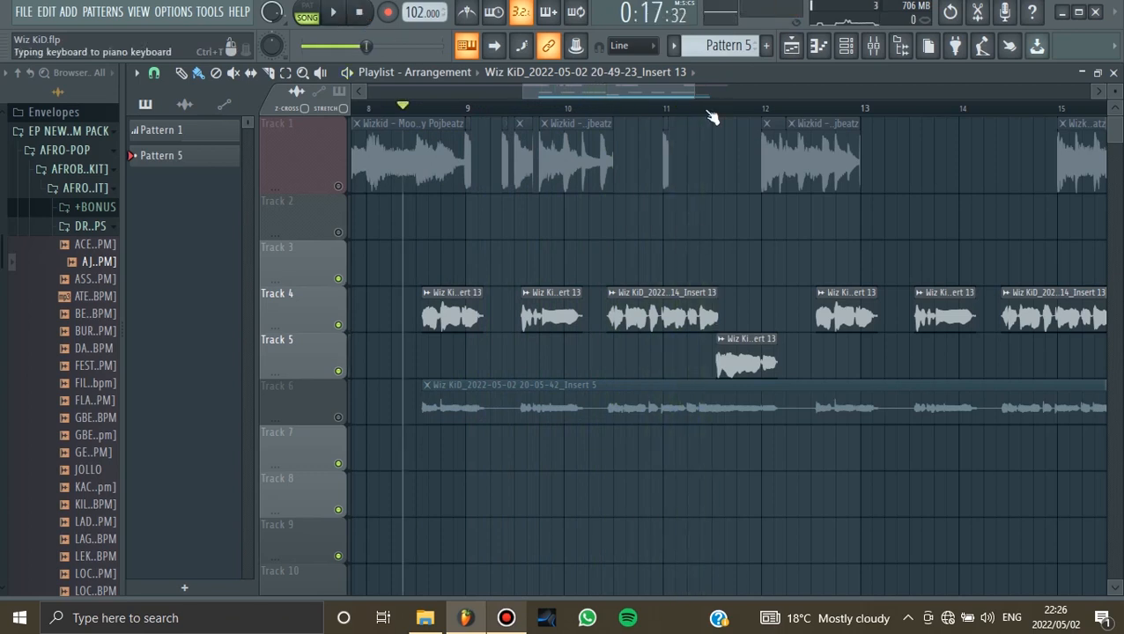
- Select the First mix insert in the mixer and disable all its effect slots except Auto-Tune EFX
left_click_drag(675, 83, 613, 95)
left_click_drag(1114, 92, 1114, 86)
left_click_drag(620, 94, 585, 94)
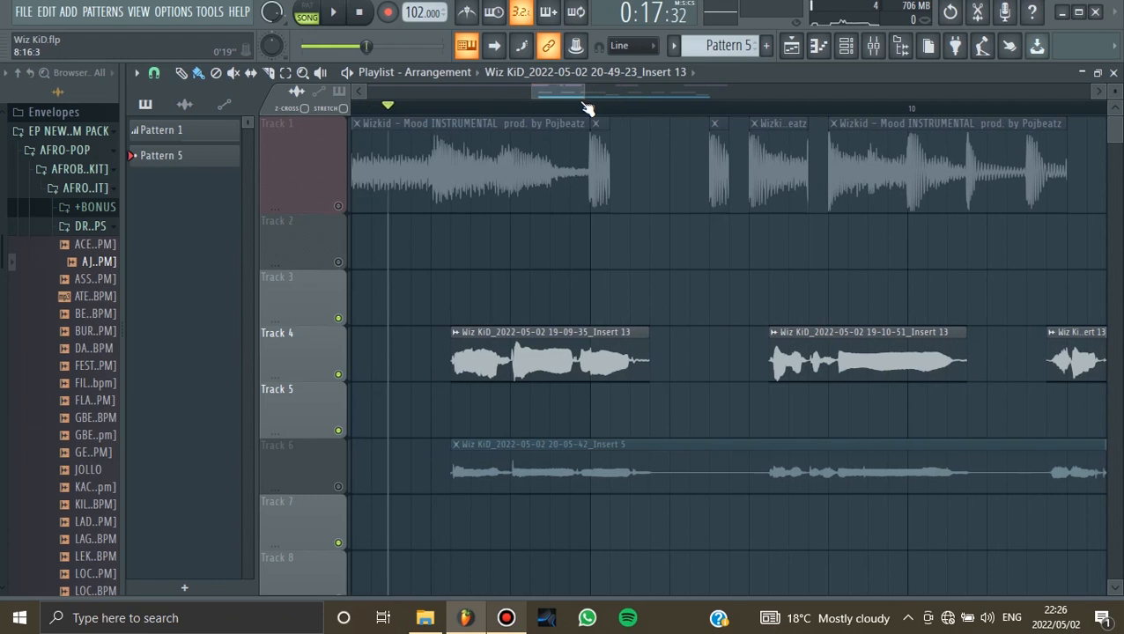
left_click(871, 46)
left_click(493, 105)
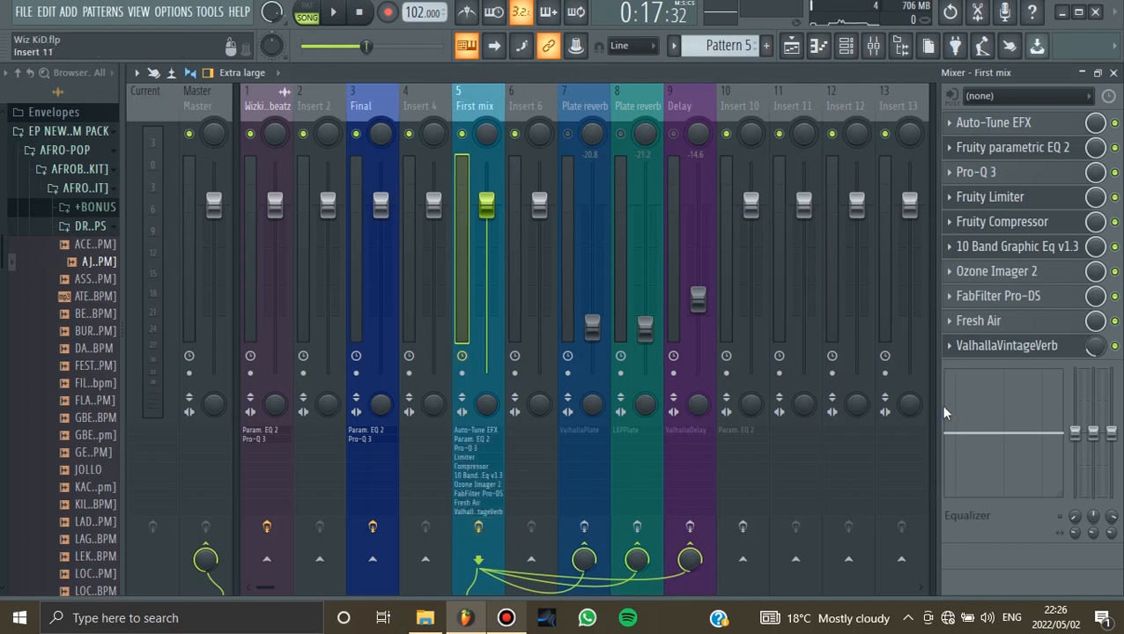
mouse_move(1116, 150)
left_mouse_down()
mouse_move(1114, 351)
mouse_move(1117, 171)
left_mouse_up()
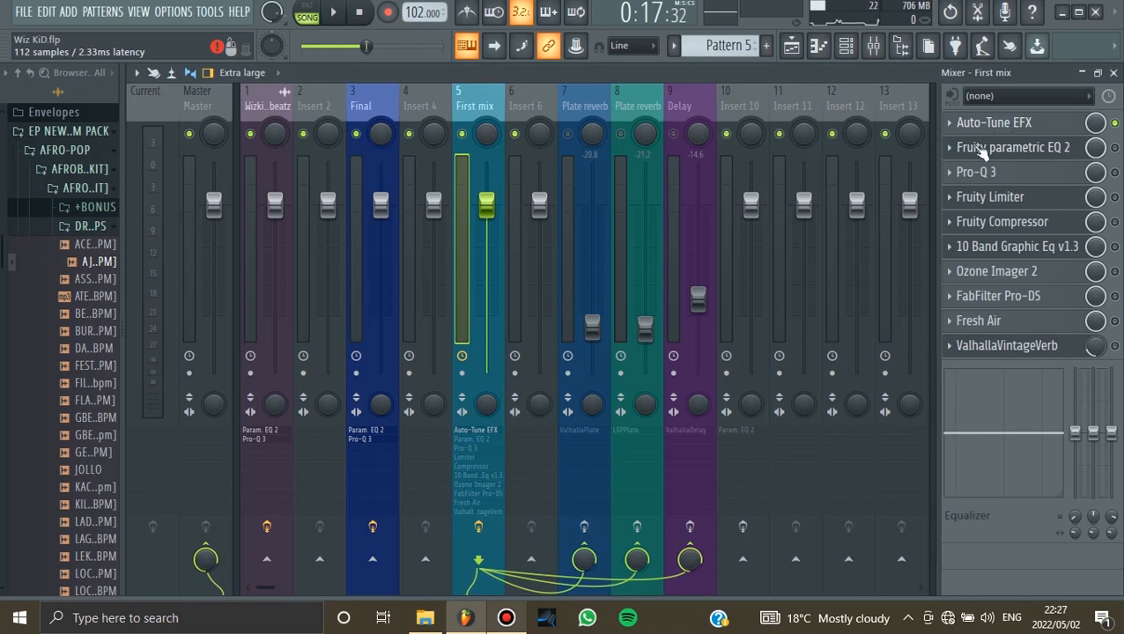
- Inspect the Auto-Tune EFX settings and play the vocal with only that effect active on the First mix insert
left_click(1027, 112)
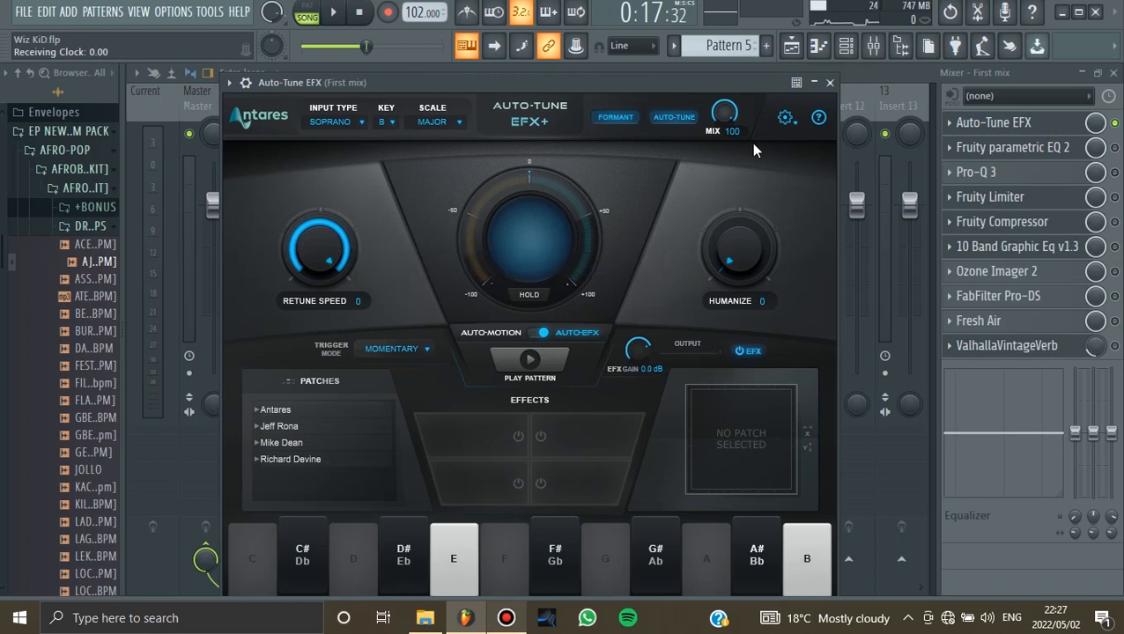
left_click(830, 83)
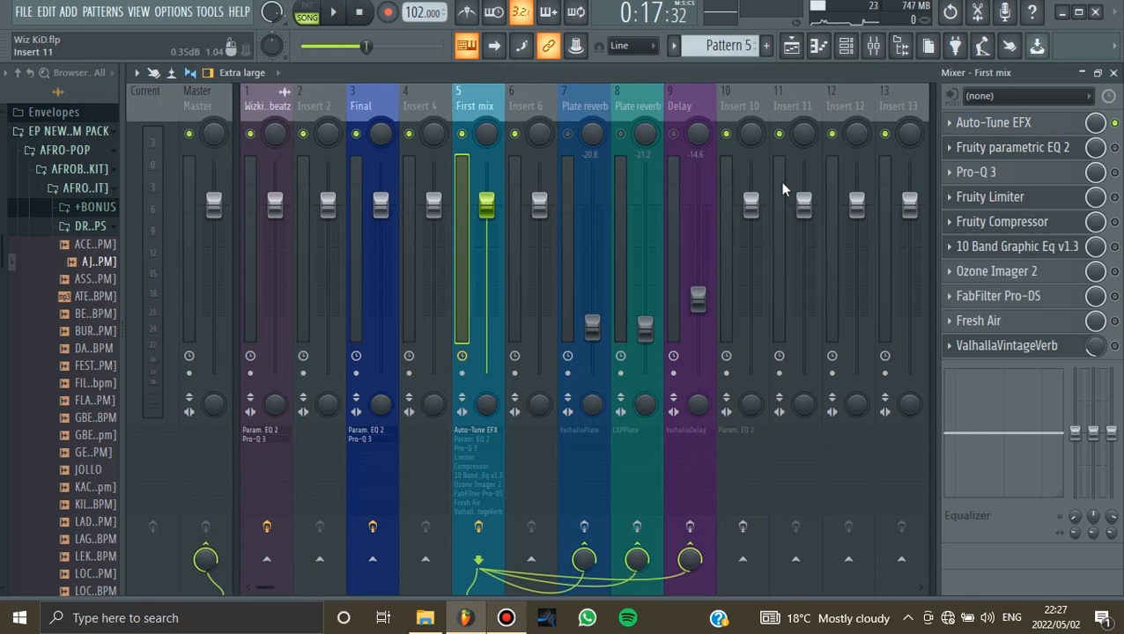
left_click(336, 16)
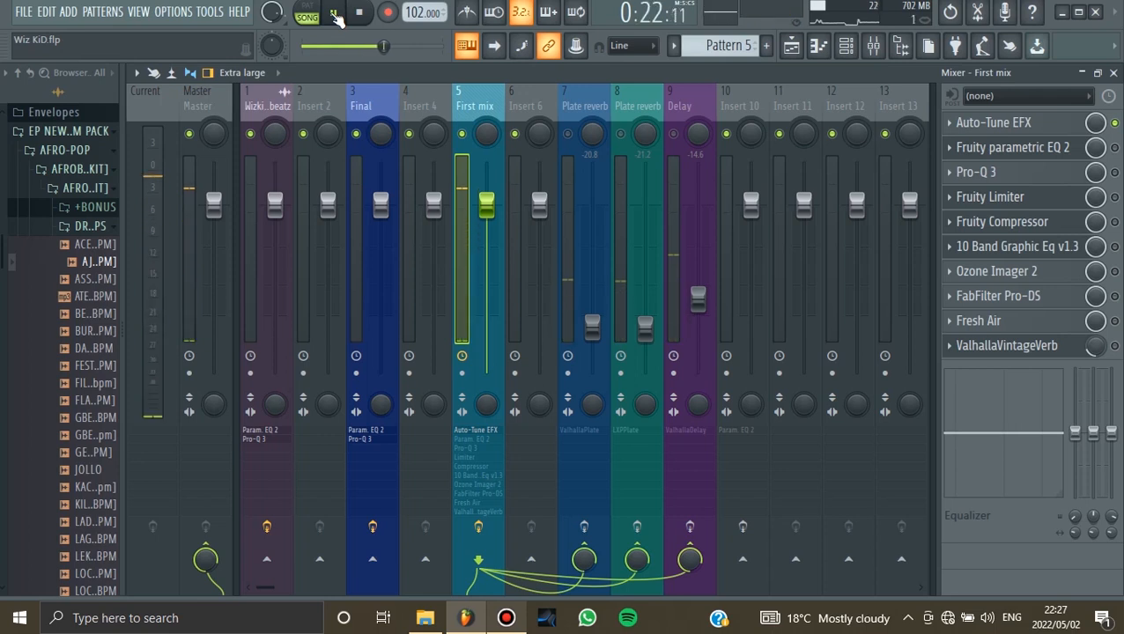
left_click(367, 20)
- Disable the effects on the Final insert, and enable and open Fruity parametric EQ 2 on the First mix insert
left_click(372, 526)
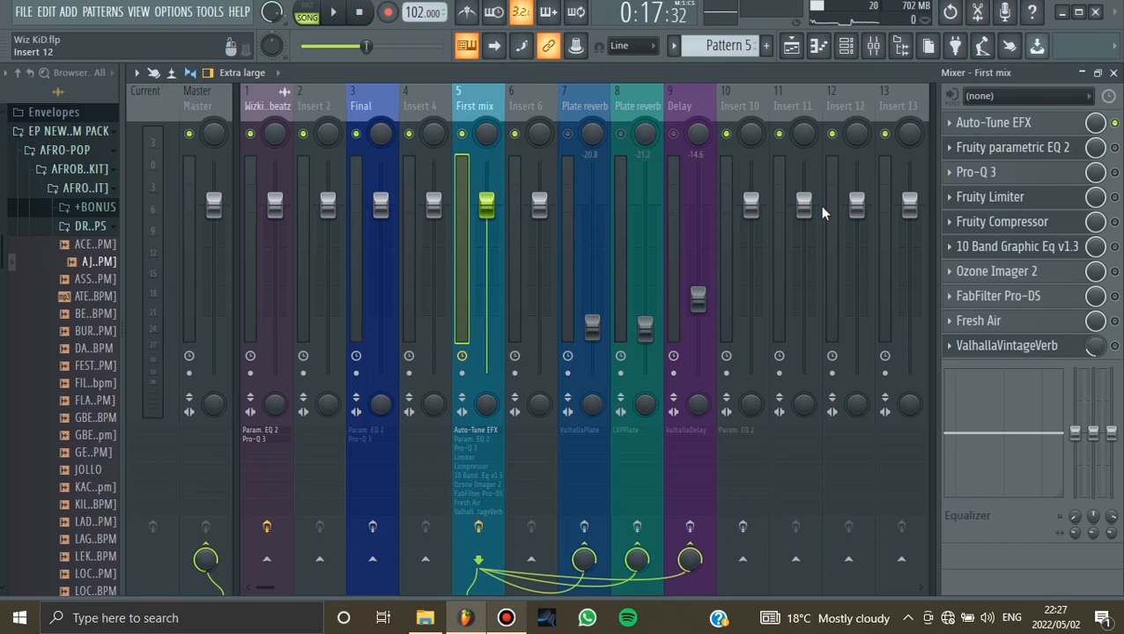
left_click(1114, 147)
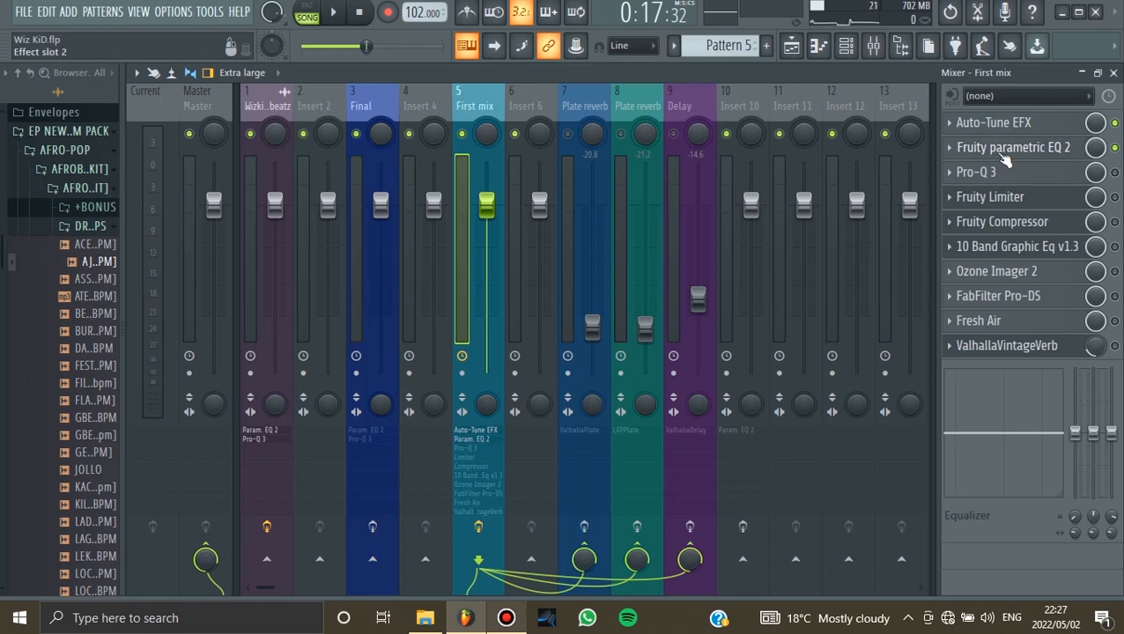
left_click(1004, 150)
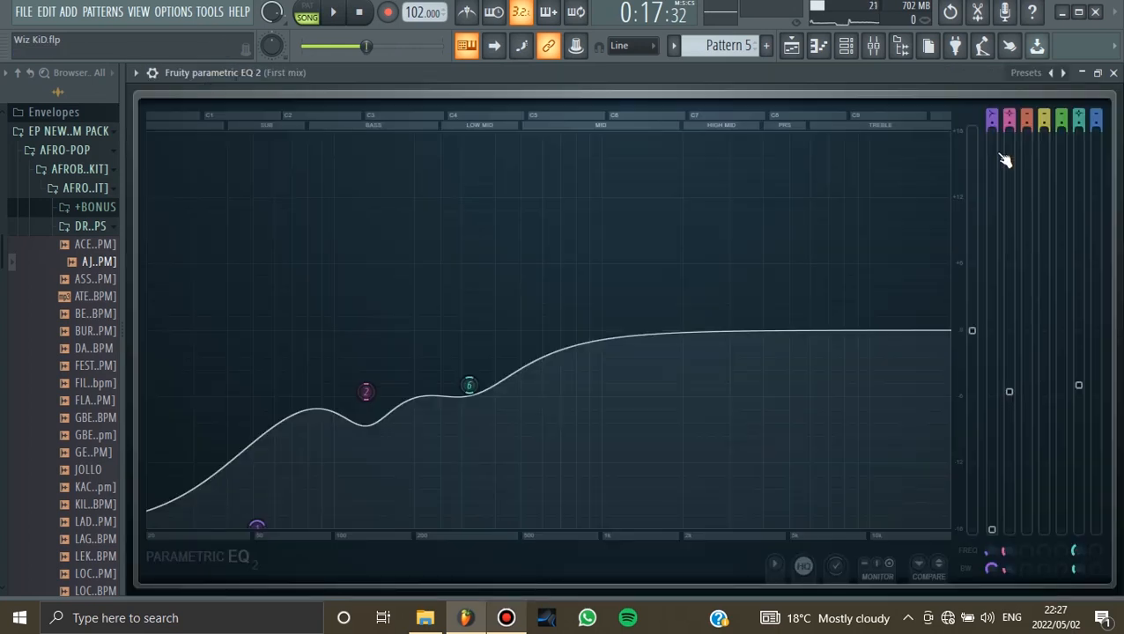
- Load the Vocal Presence preset in the EQ and move band 2 into the bass and band 6 into the low mids, both at about -6 dB
right_click(1060, 76)
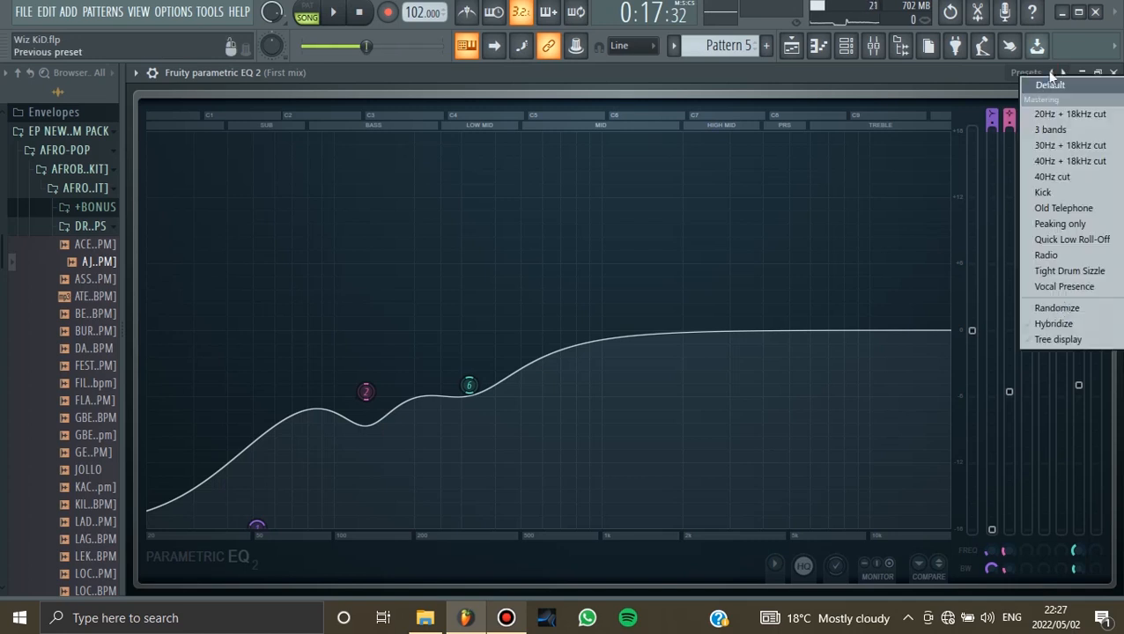
left_click(1063, 289)
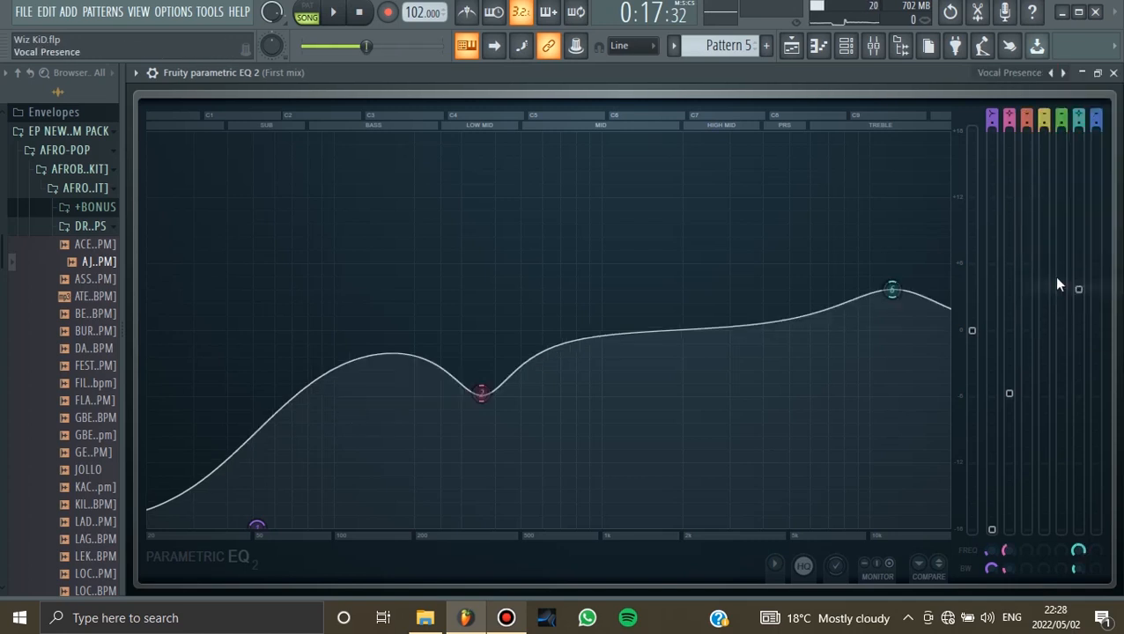
left_click_drag(481, 392, 403, 390)
left_click_drag(891, 293, 524, 383)
left_click_drag(404, 390, 396, 395)
left_click_drag(523, 384, 493, 387)
left_click_drag(407, 393, 382, 398)
left_click_drag(492, 388, 467, 391)
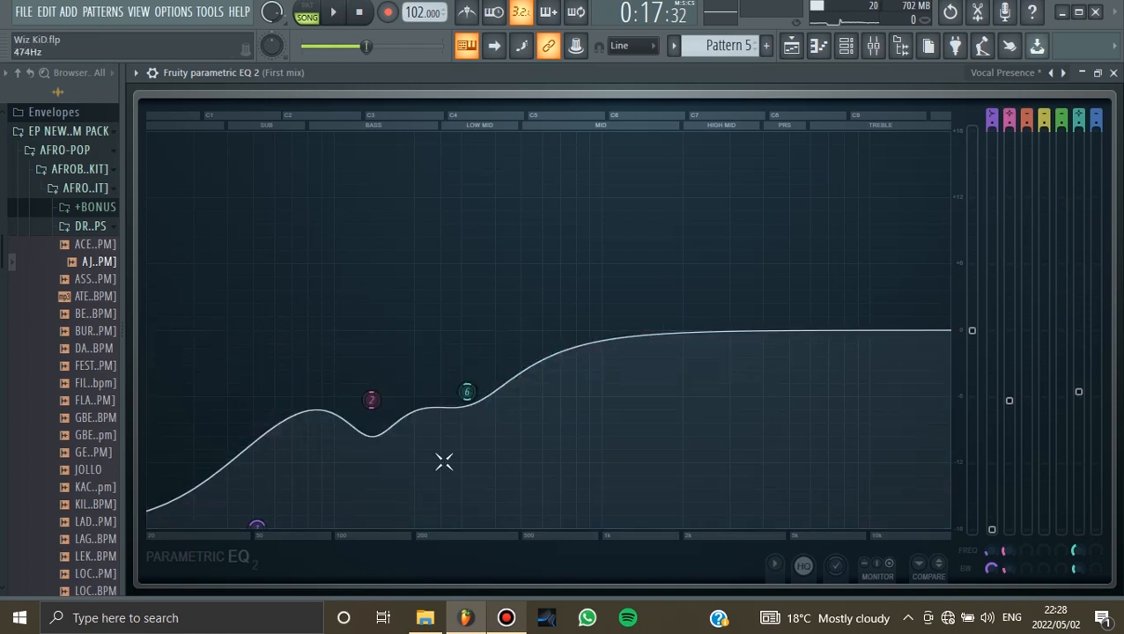
- Play the vocal with Fruity parametric EQ 2 on, off and on again on the First mix insert to compare the sound
left_click(333, 13)
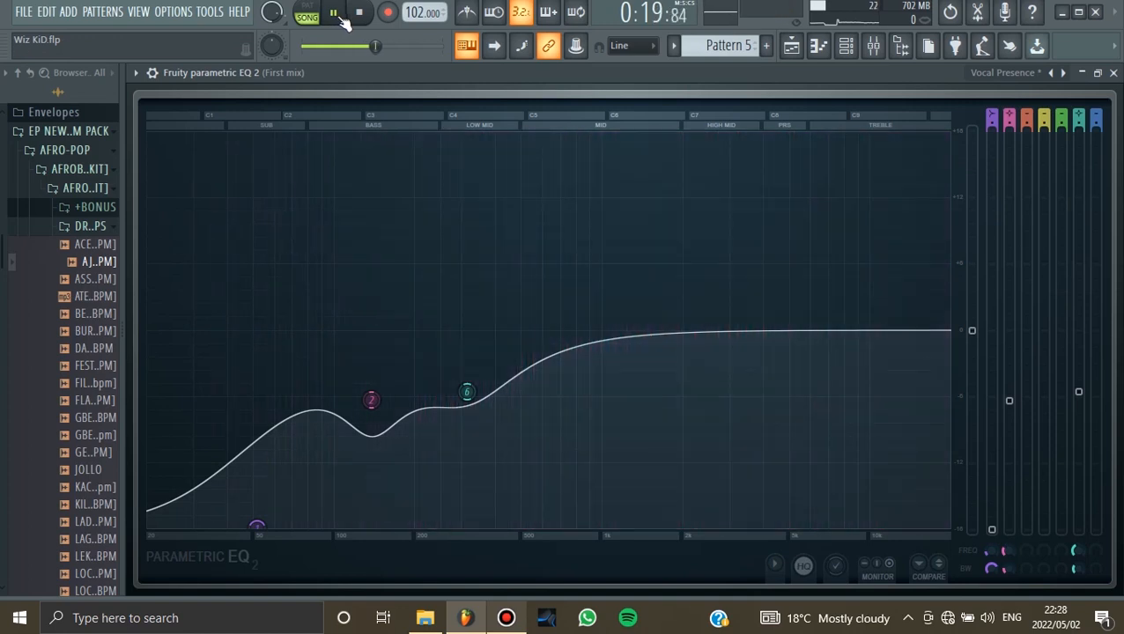
left_click(358, 16)
left_click(873, 48)
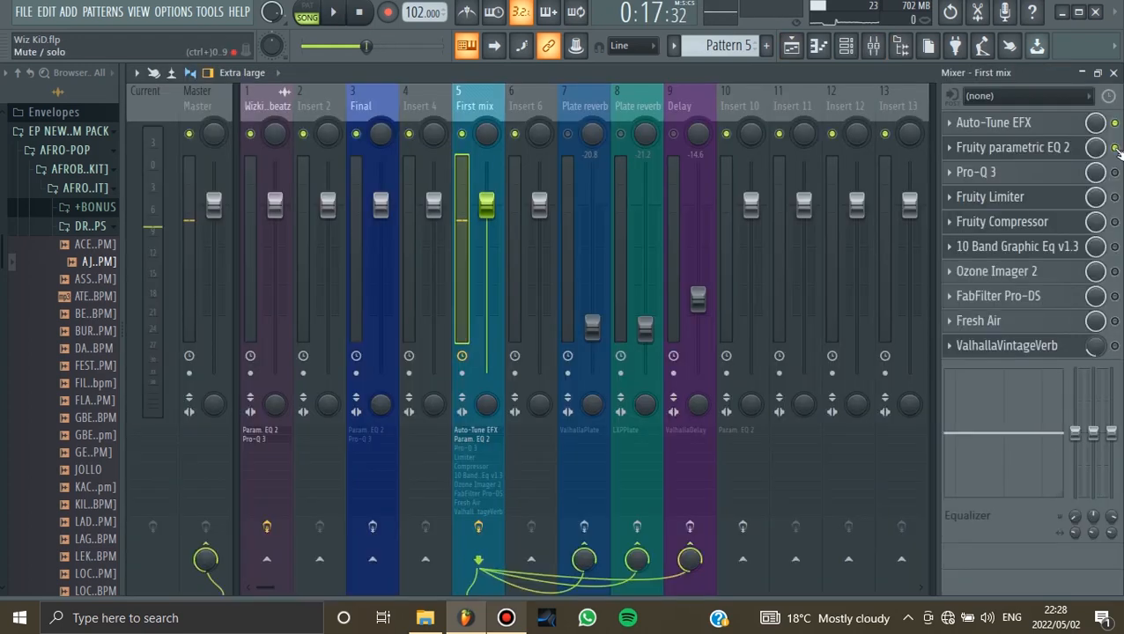
left_click(333, 14)
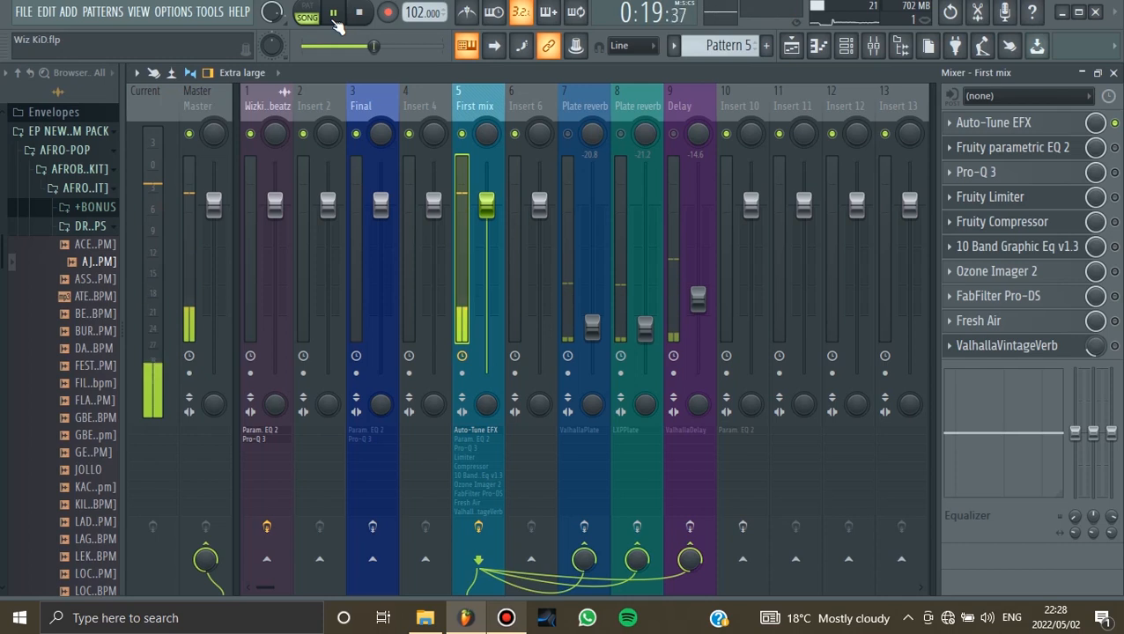
left_click(358, 12)
left_click(1113, 147)
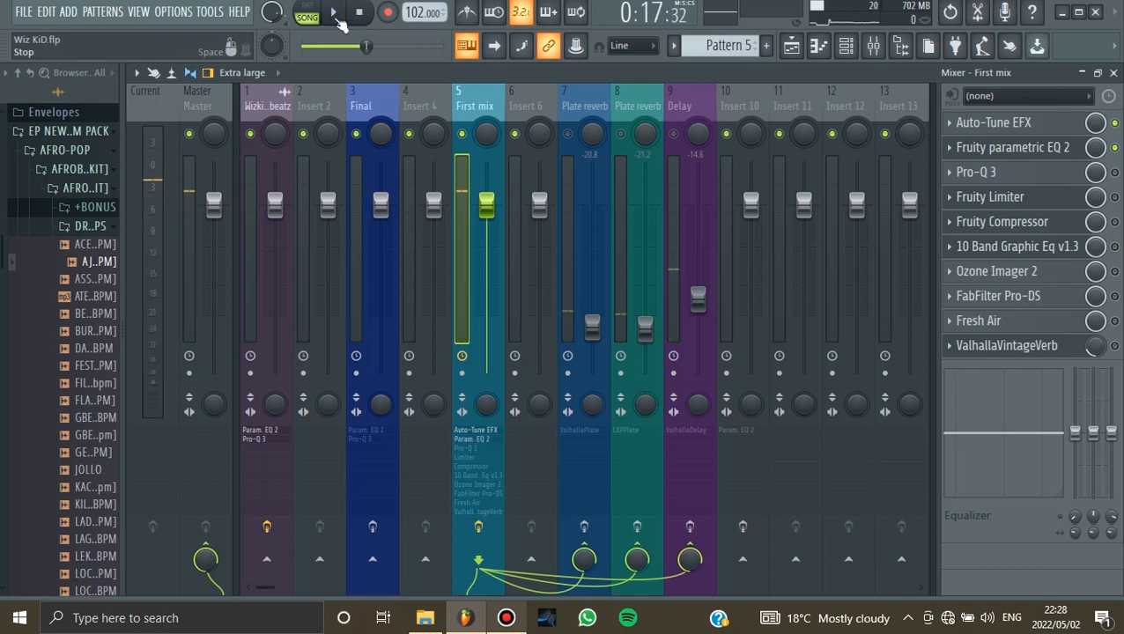
left_click(333, 13)
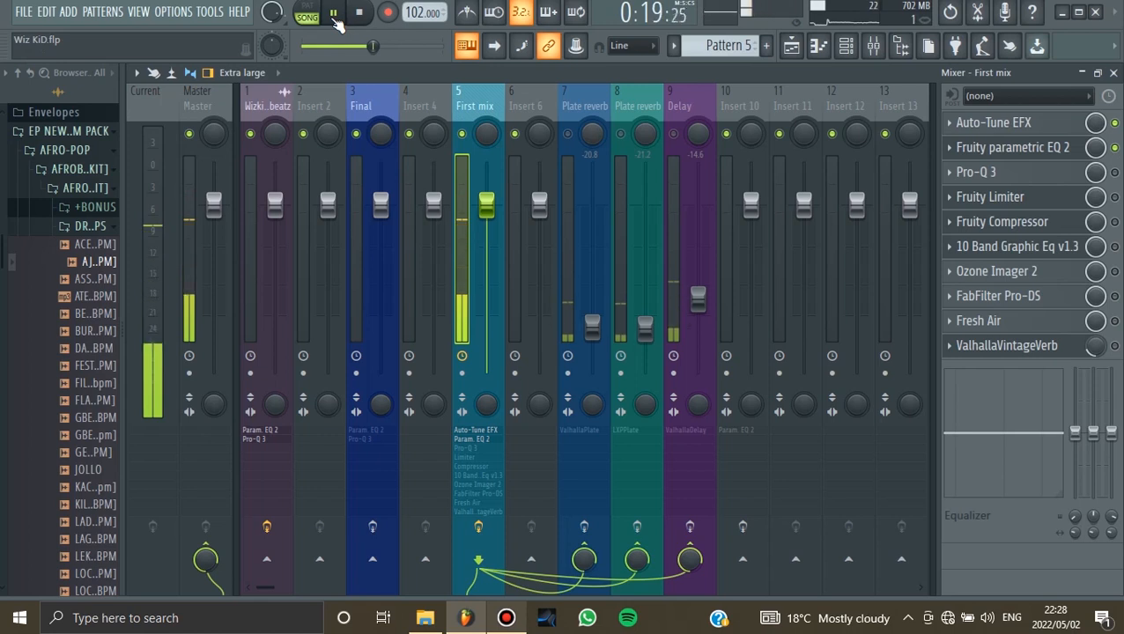
left_click(361, 14)
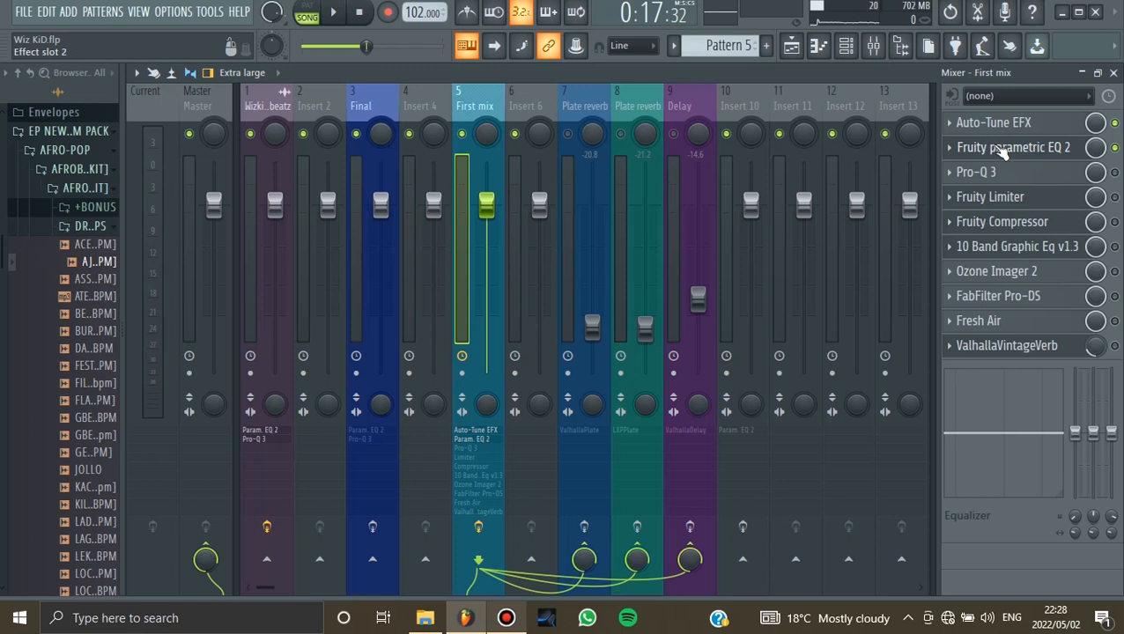
- Enable and open Pro-Q 3 on the First mix insert, then browse the dynamic vocal presets, keeping Vocal Lead 1
left_click(1114, 172)
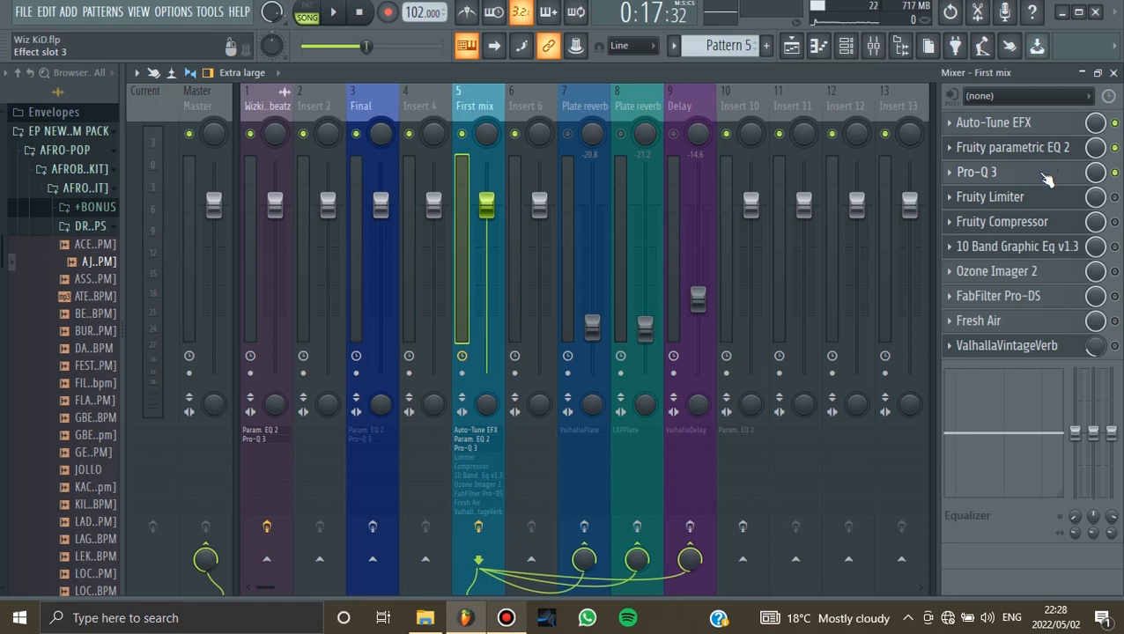
left_click(998, 175)
mouse_move(879, 278)
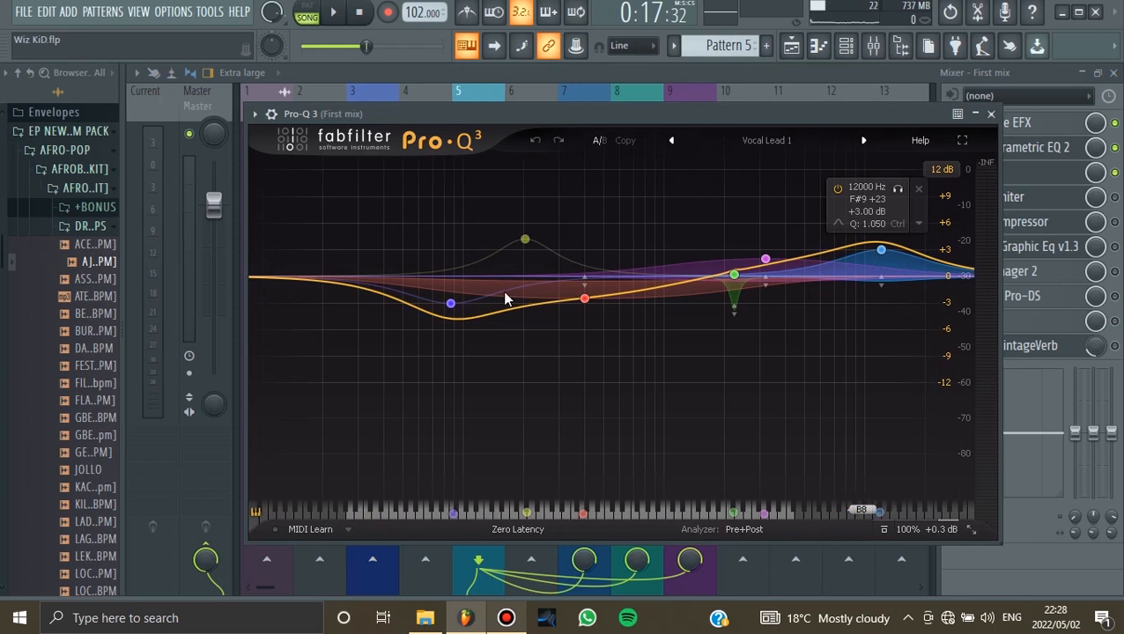
mouse_move(425, 262)
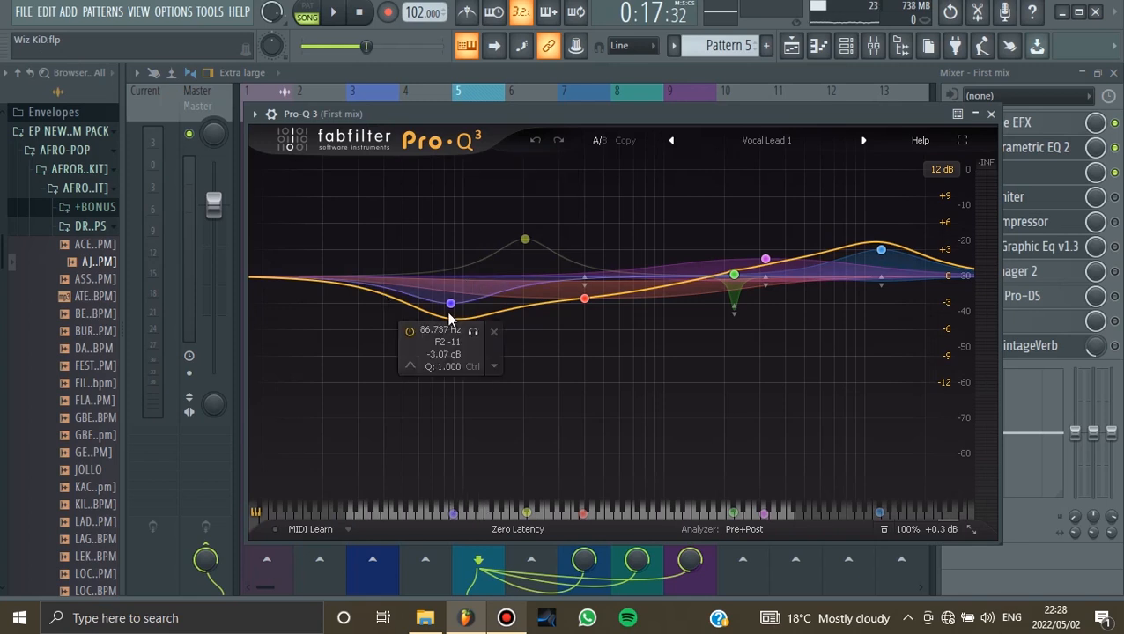
left_click(772, 144)
mouse_move(831, 30)
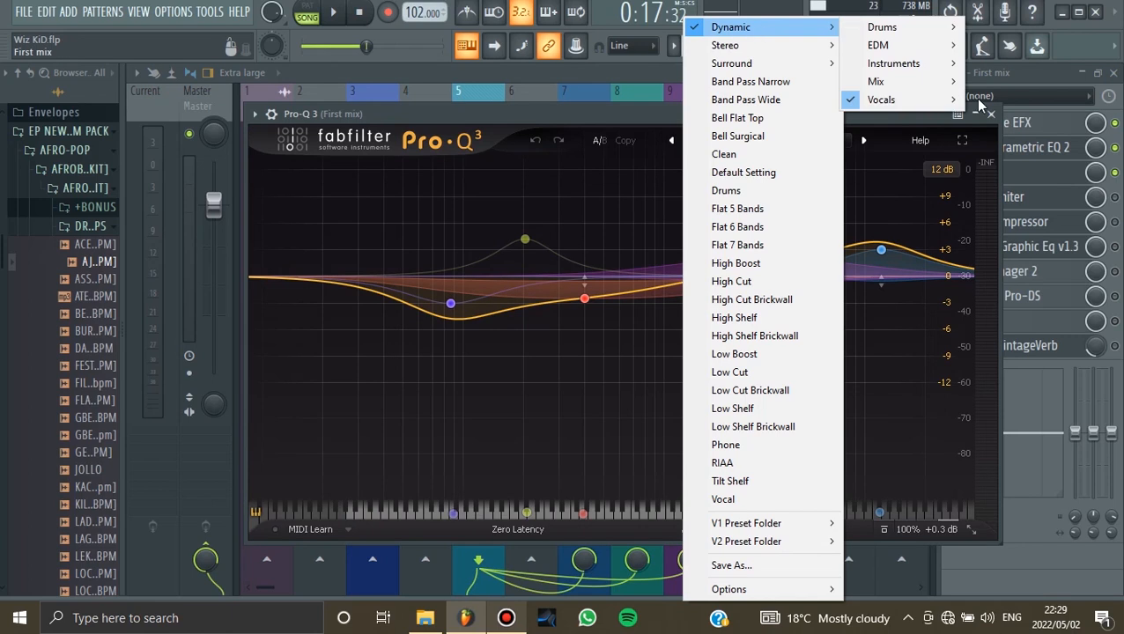
mouse_move(959, 98)
left_click(717, 118)
- In Pro-Q 3, reposition the low band around 80 Hz at about -3 dB and lower the 12 kHz band's gain
left_click_drag(456, 300, 441, 323)
left_click_drag(880, 250, 881, 259)
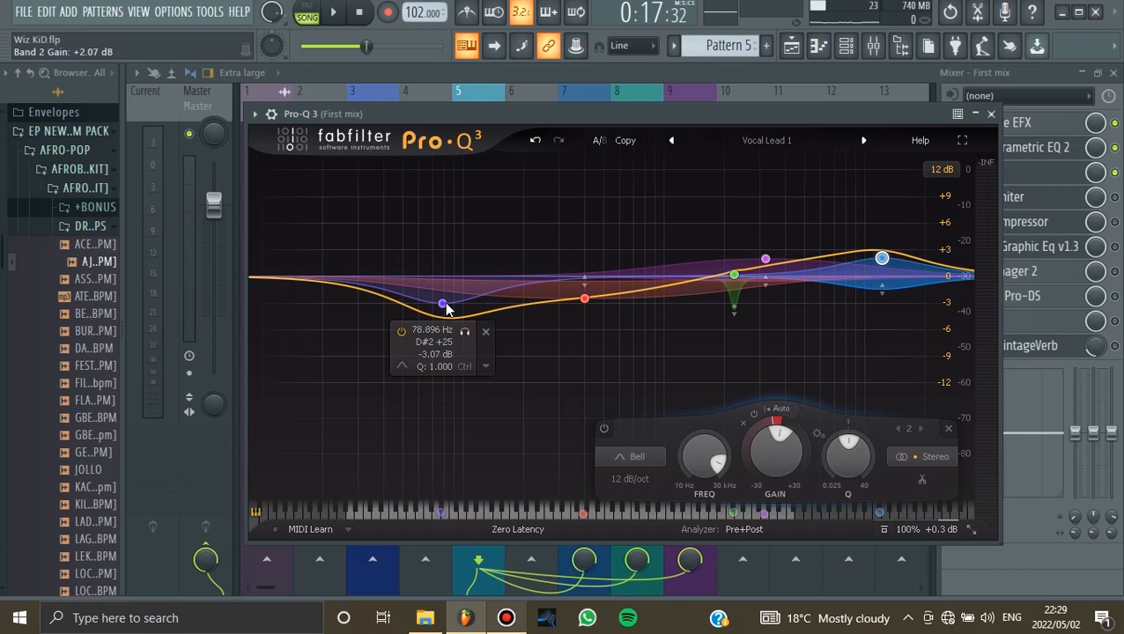
left_click_drag(444, 305, 452, 306)
left_click_drag(882, 260, 881, 266)
left_click(990, 114)
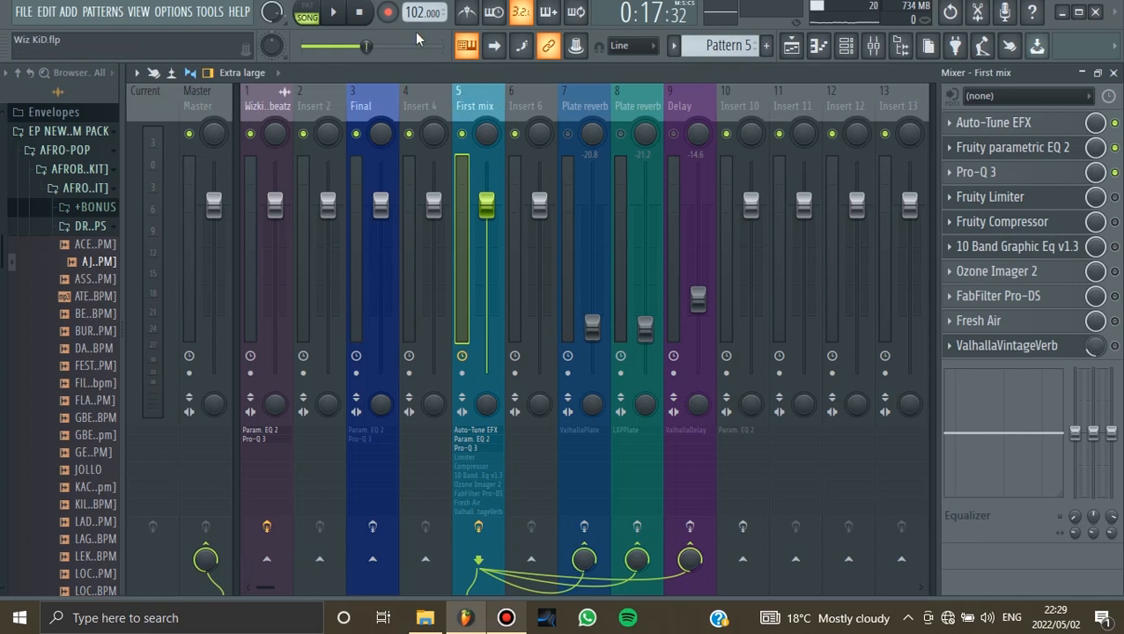
- Play the vocal twice with Pro-Q 3 active on the First mix insert
left_click(334, 12)
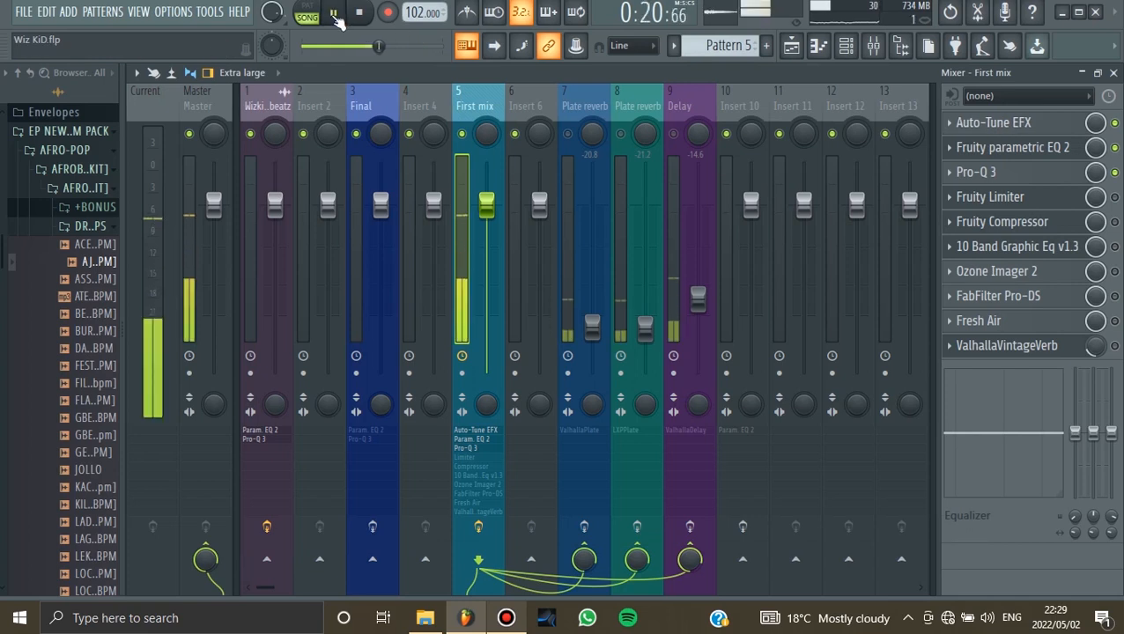
left_click(360, 18)
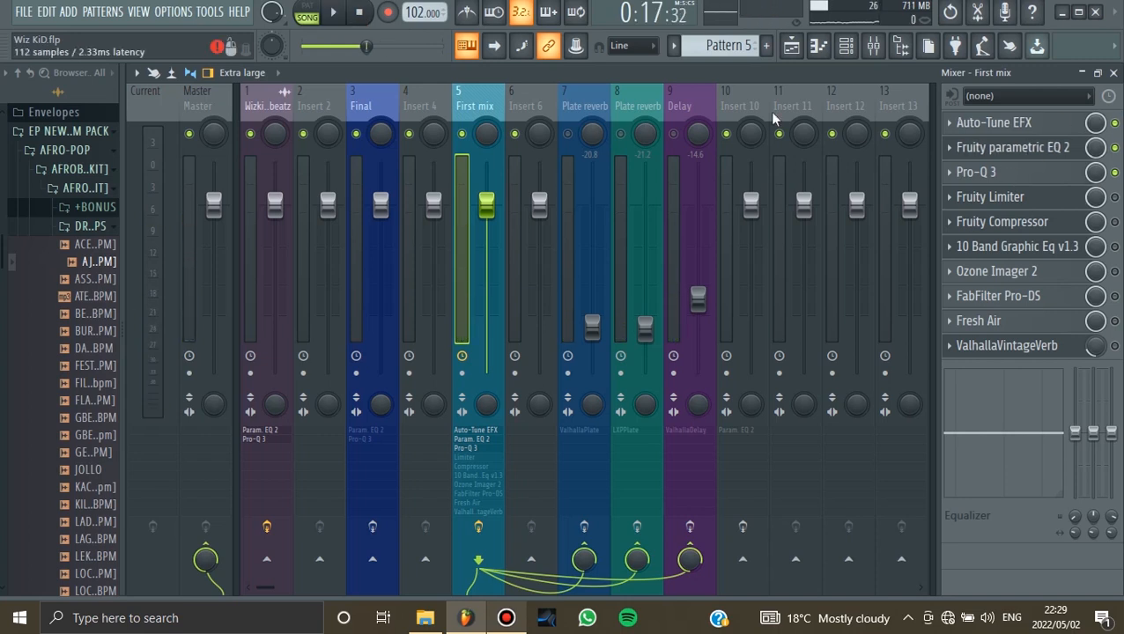
left_click(335, 14)
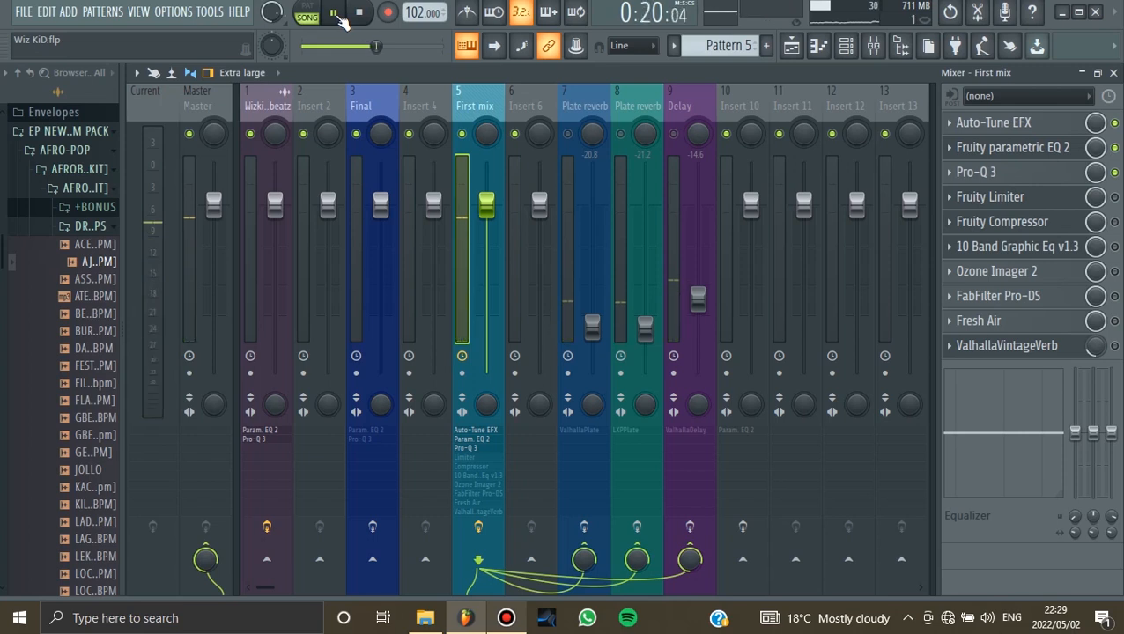
left_click(365, 12)
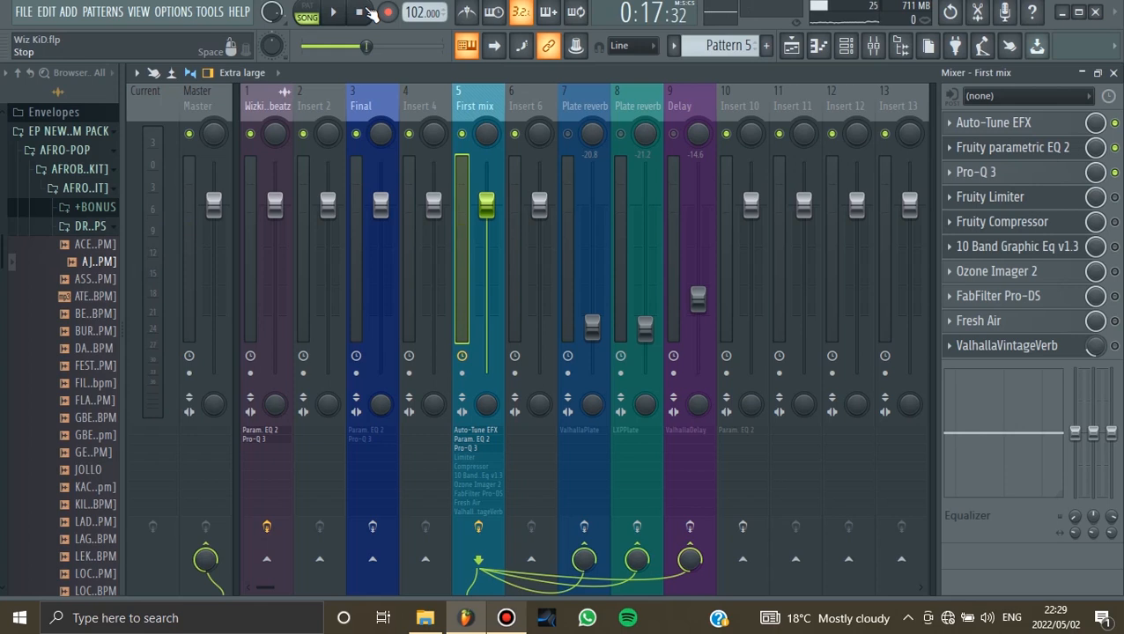
- Enable and open Fruity Limiter on the First mix insert
left_click(1114, 197)
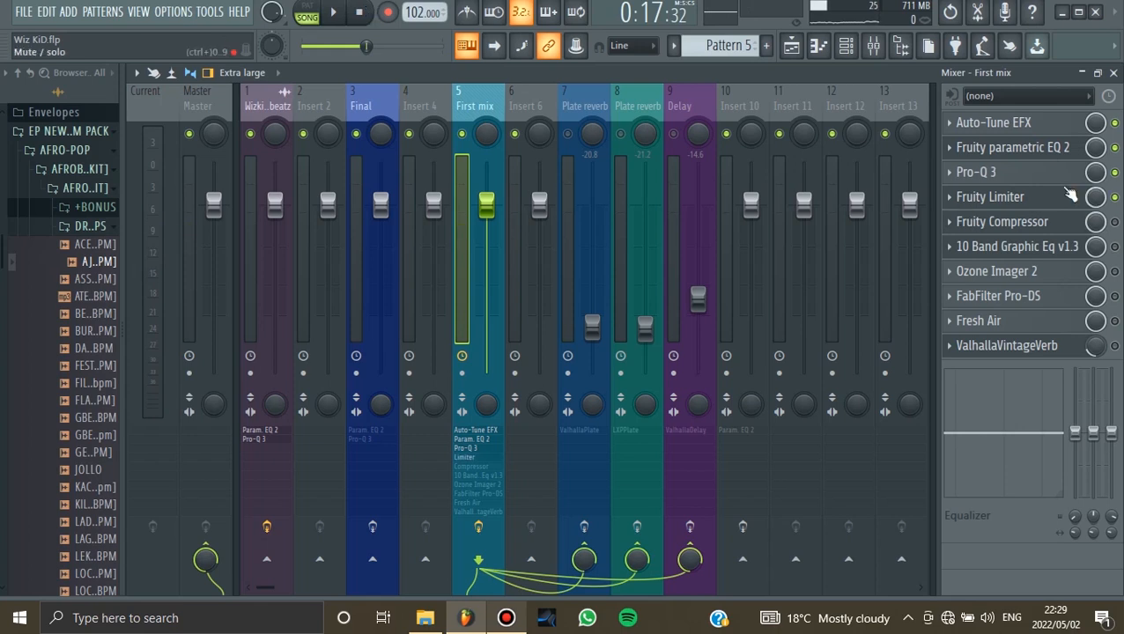
left_click(1004, 188)
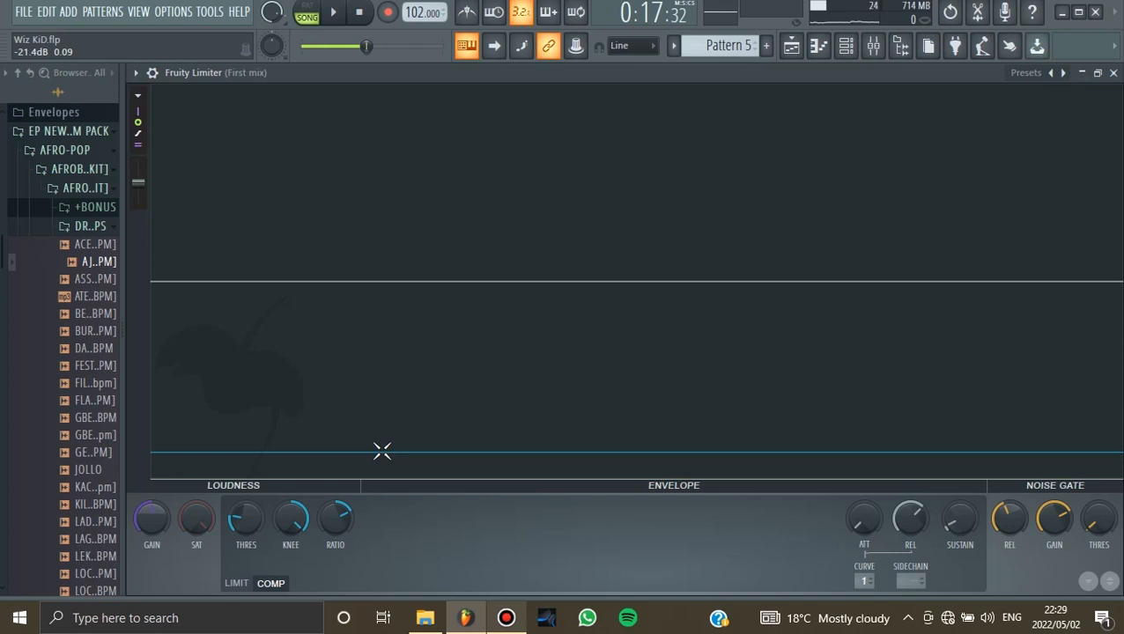
- Move the playlist's playback start position closer to the first vocal clip on Track 4 and save the project
left_click(791, 46)
left_click(791, 46)
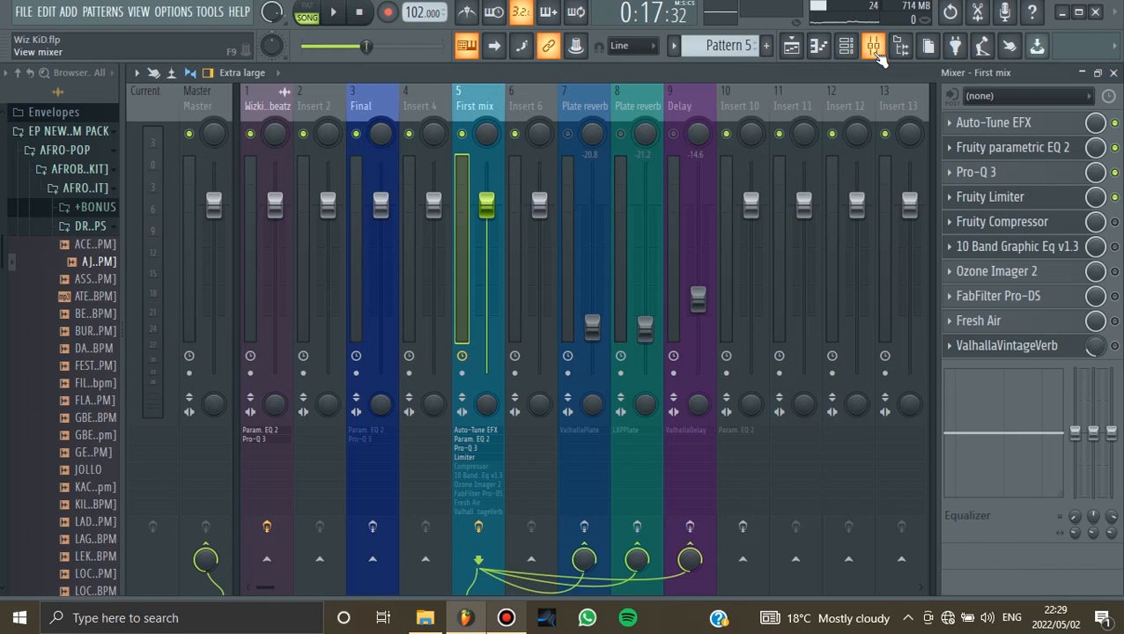
left_click(791, 45)
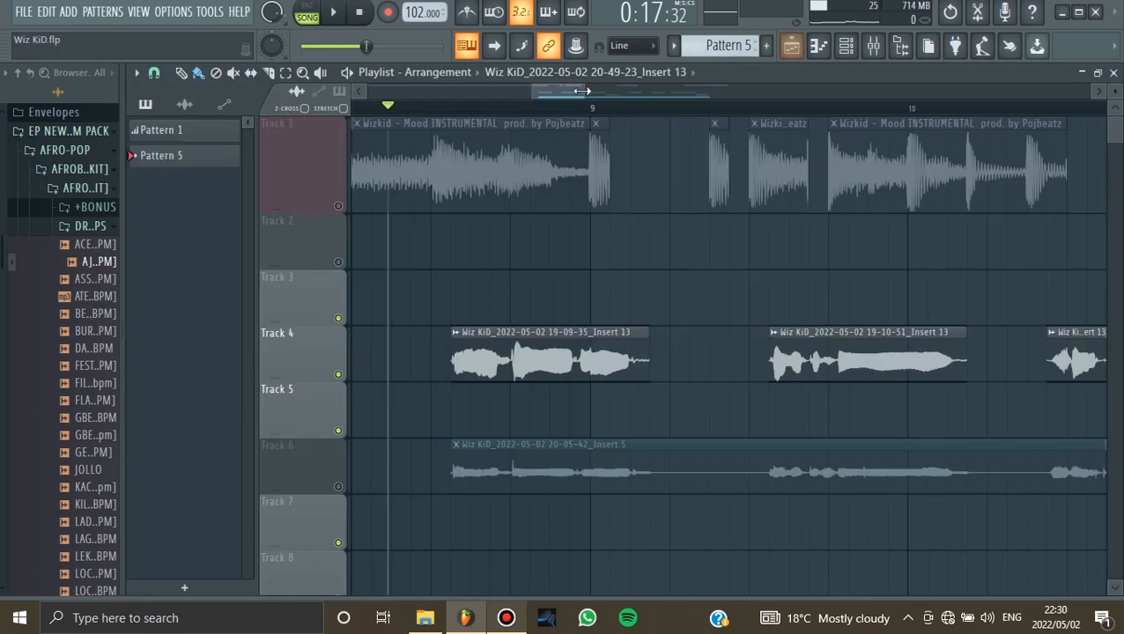
key("Page_Up")
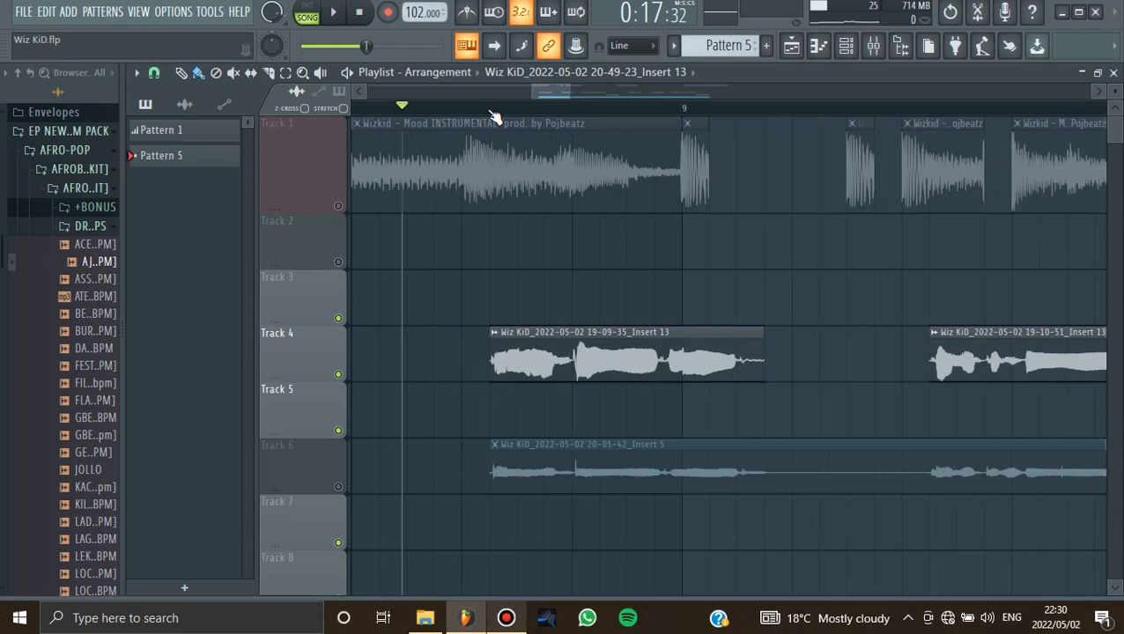
left_click(490, 108)
left_click_drag(535, 94, 539, 96)
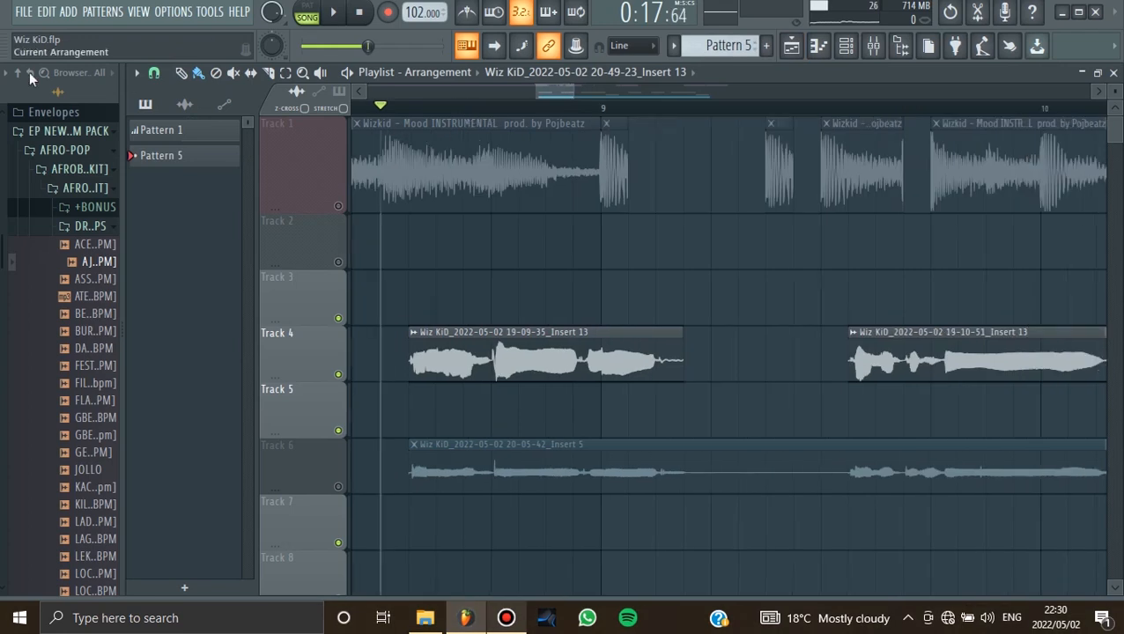
key("ctrl+s")
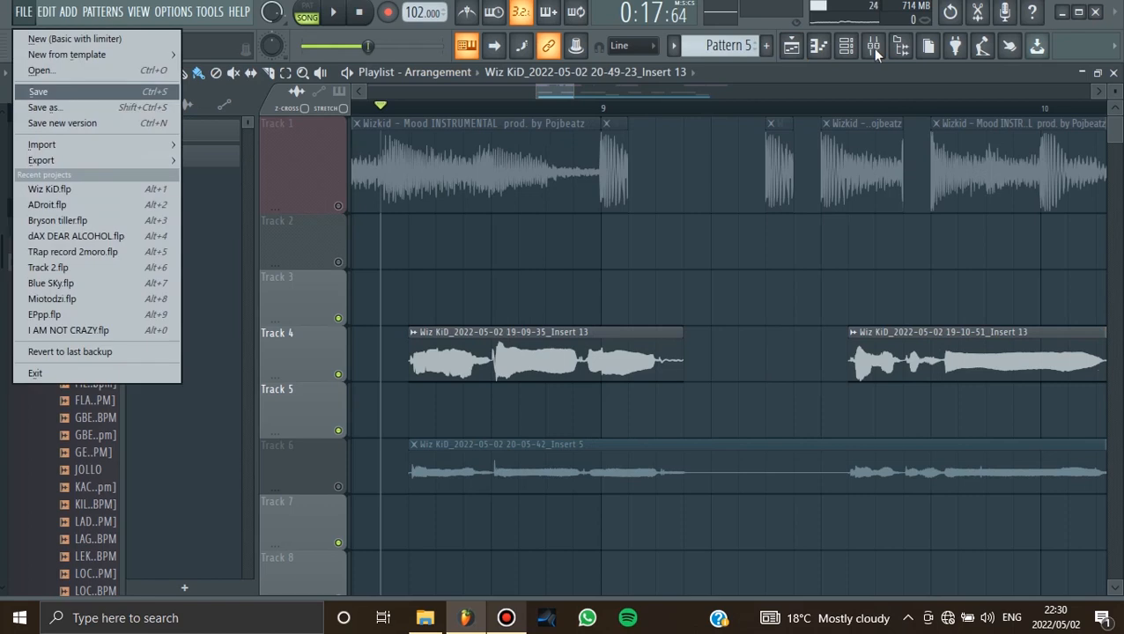
- Review the compressor and limiter settings of Fruity Limiter on the First mix insert, leaving it in compressor mode
left_click(872, 49)
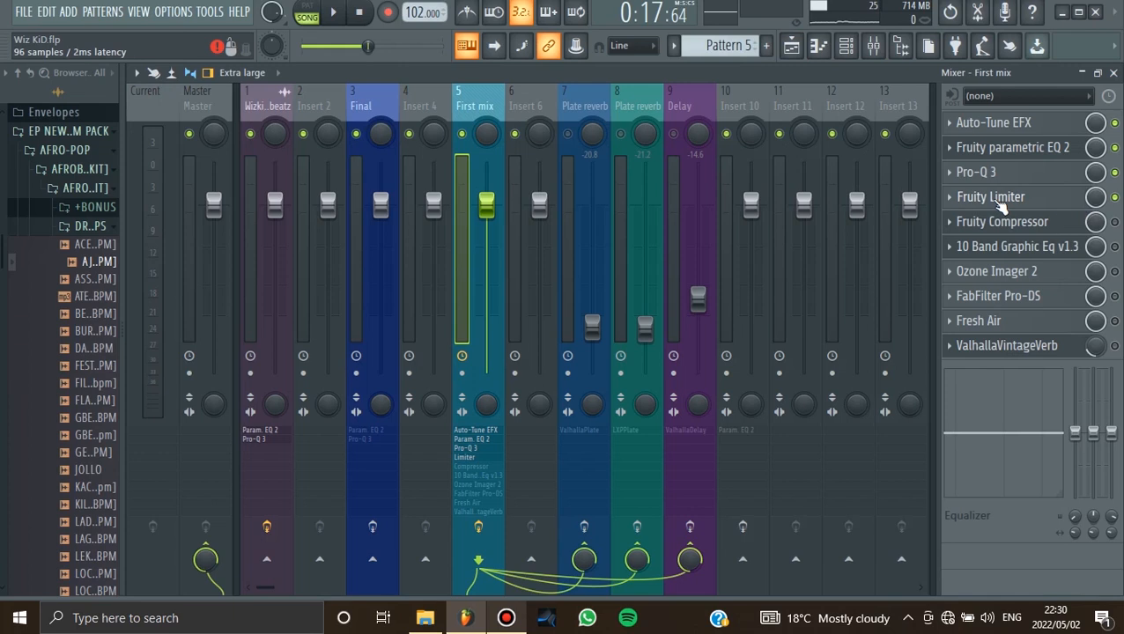
left_click(993, 198)
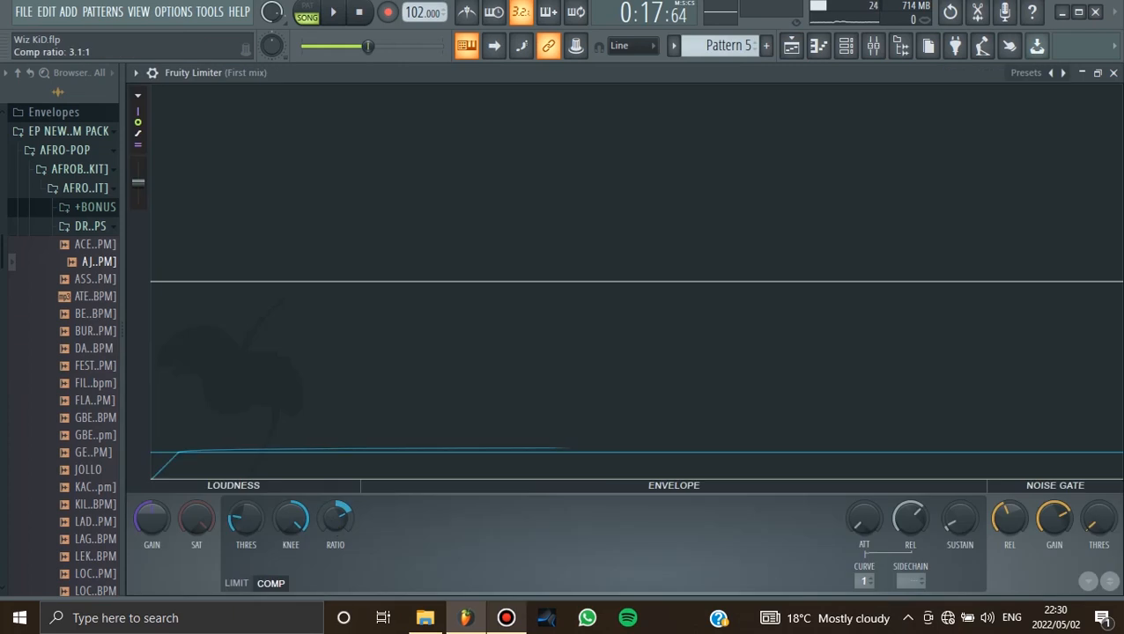
left_click_drag(331, 518, 332, 521)
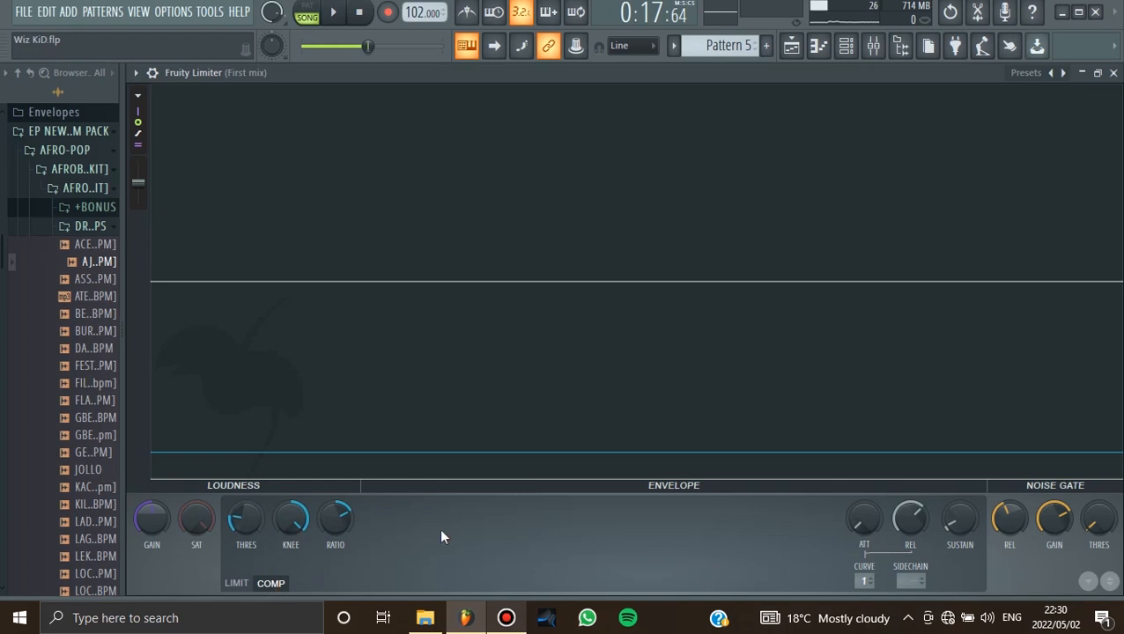
left_click(243, 585)
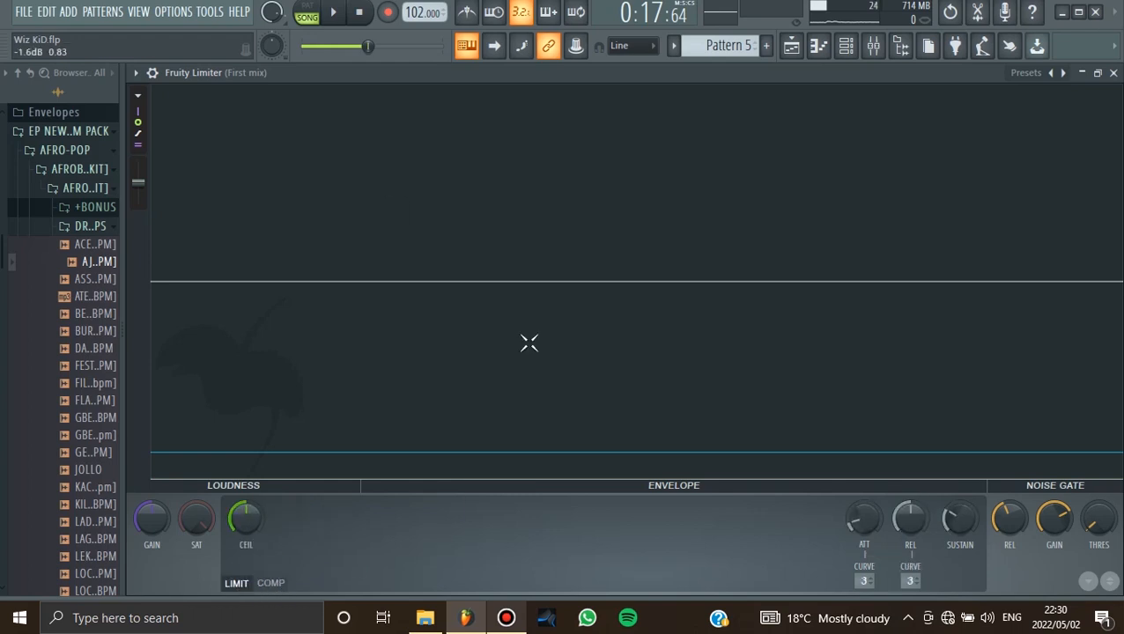
left_click(272, 585)
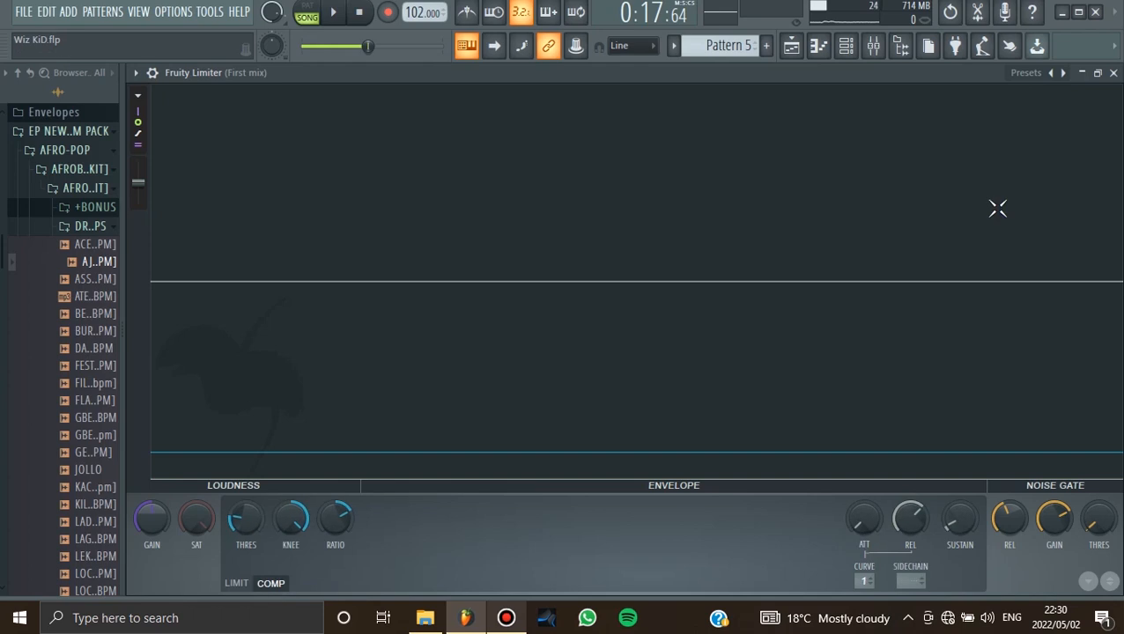
left_click(1114, 73)
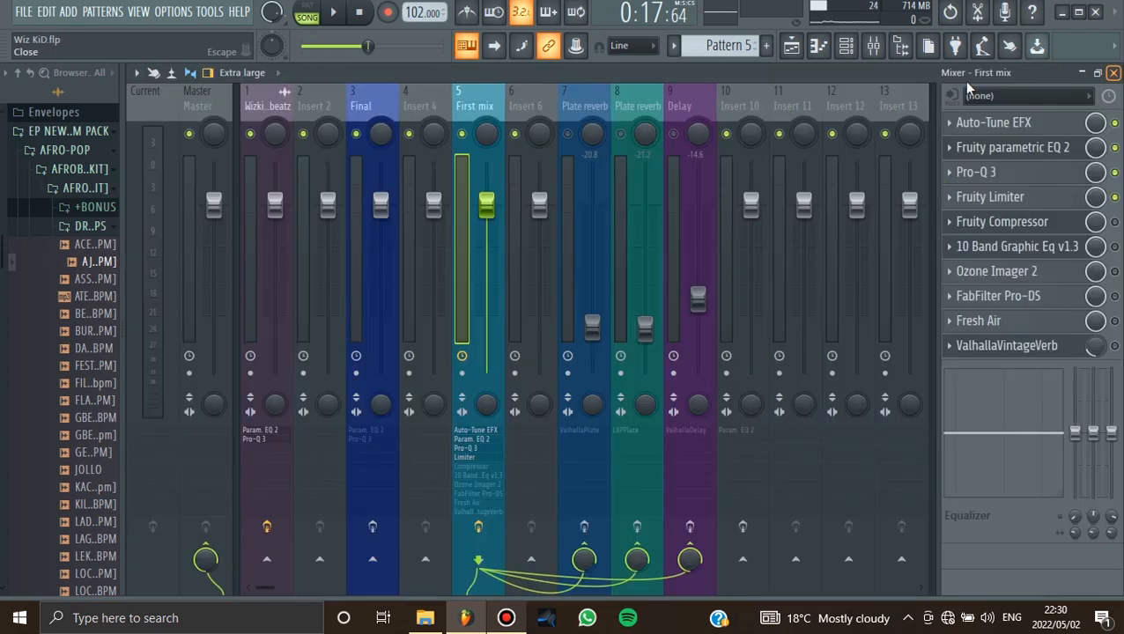
- Play the vocal with Fruity Limiter as the last active effect on the First mix insert
left_click(1114, 222)
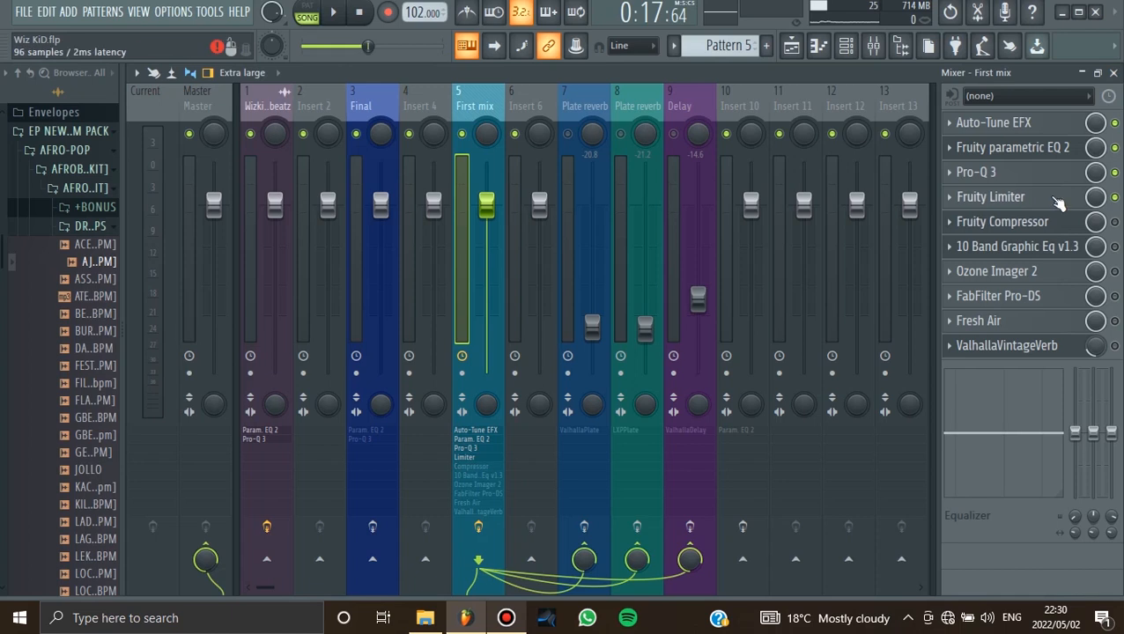
left_click(336, 12)
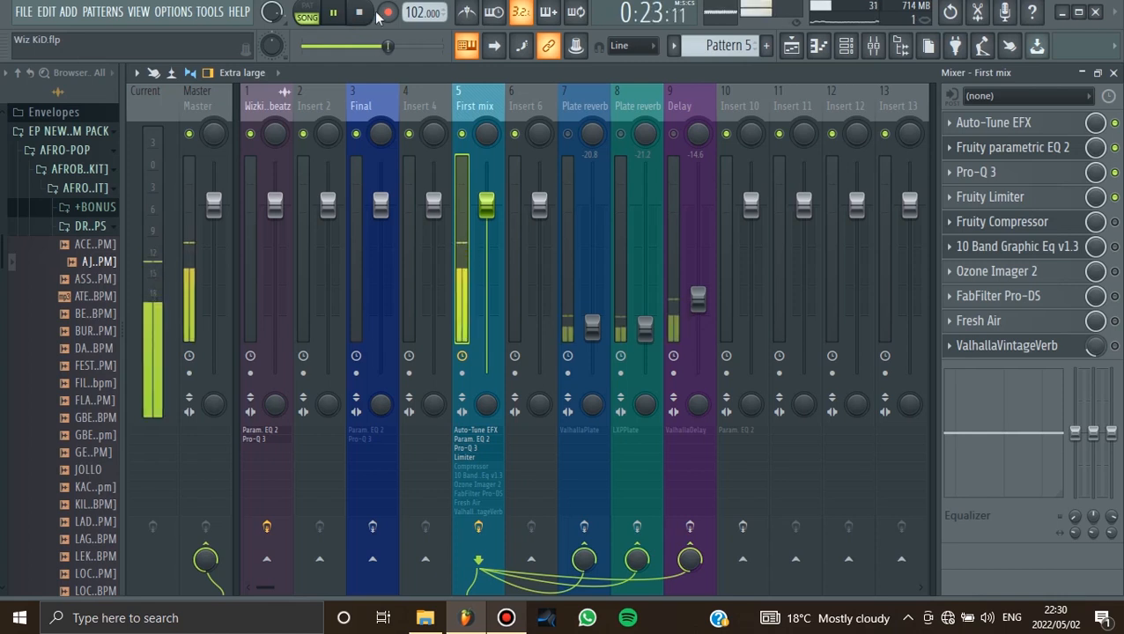
left_click(363, 14)
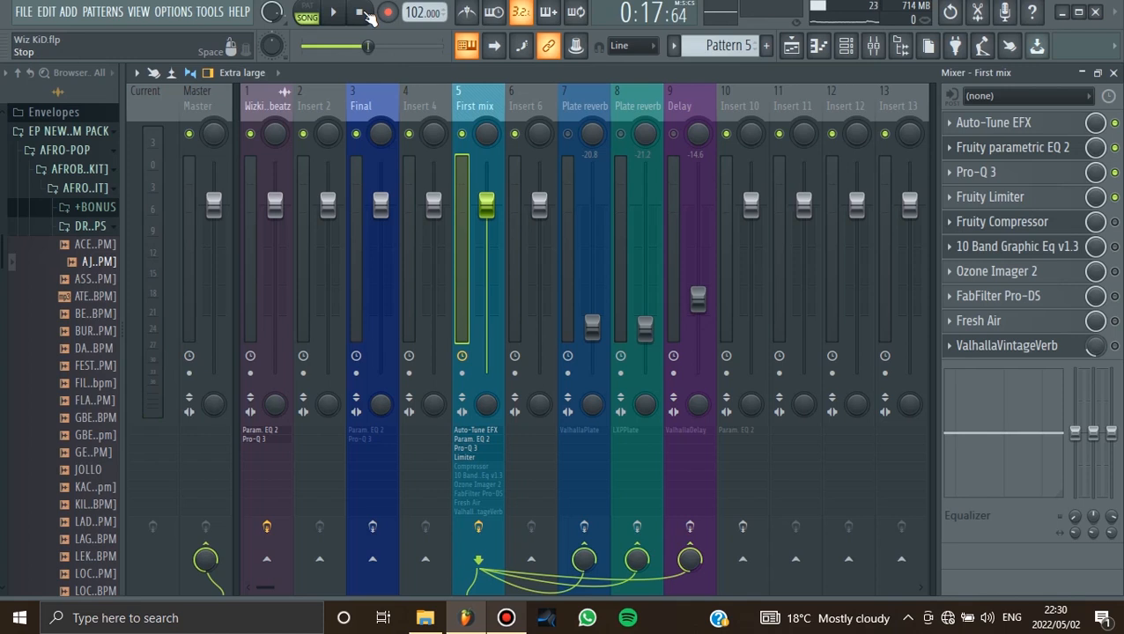
- Enable and open Fruity Compressor on the First mix insert and set its attack to 17.7 ms, keeping the Vintage type
left_click(1114, 222)
left_click(1004, 223)
left_click_drag(550, 179, 535, 142)
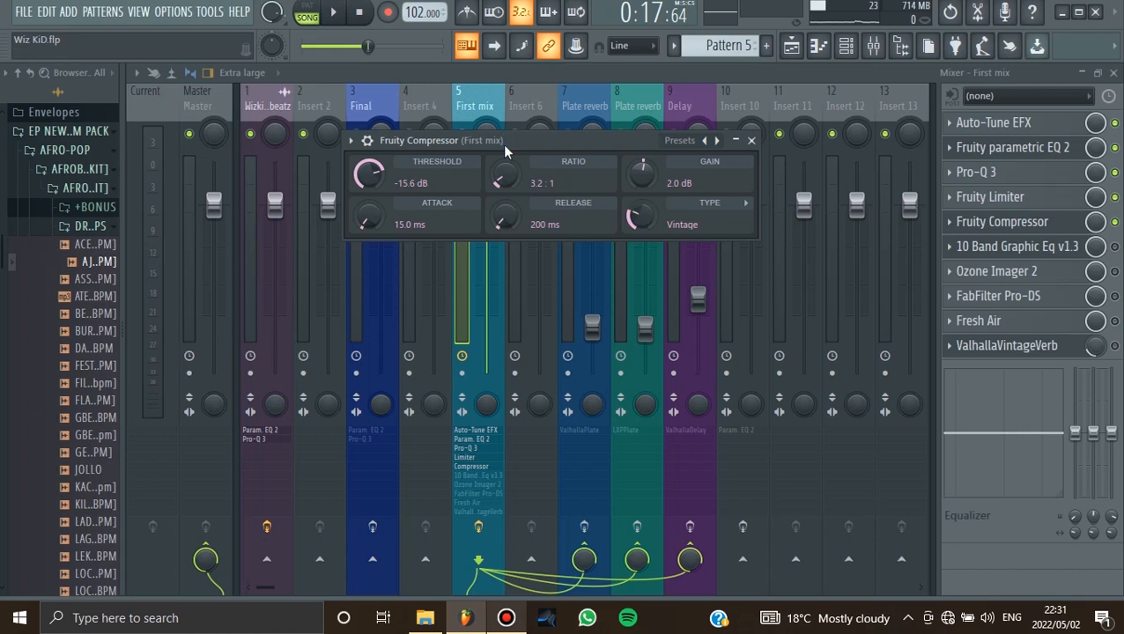
left_click_drag(502, 141, 581, 136)
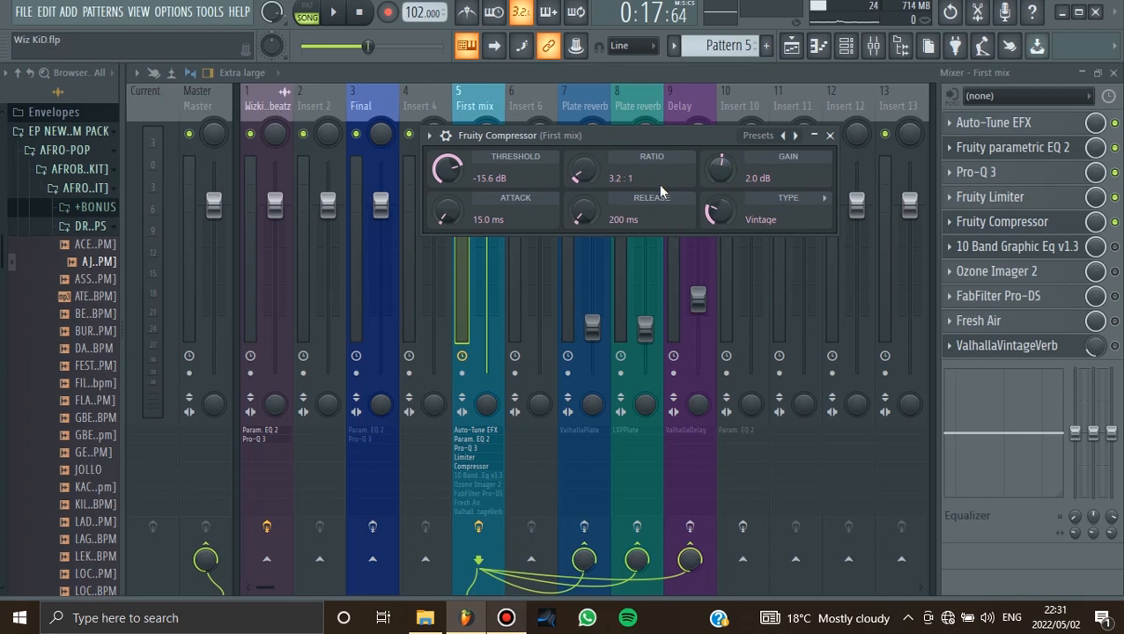
left_click_drag(447, 211, 447, 212)
mouse_move(717, 212)
left_mouse_down()
mouse_move(718, 237)
mouse_move(718, 212)
left_mouse_up()
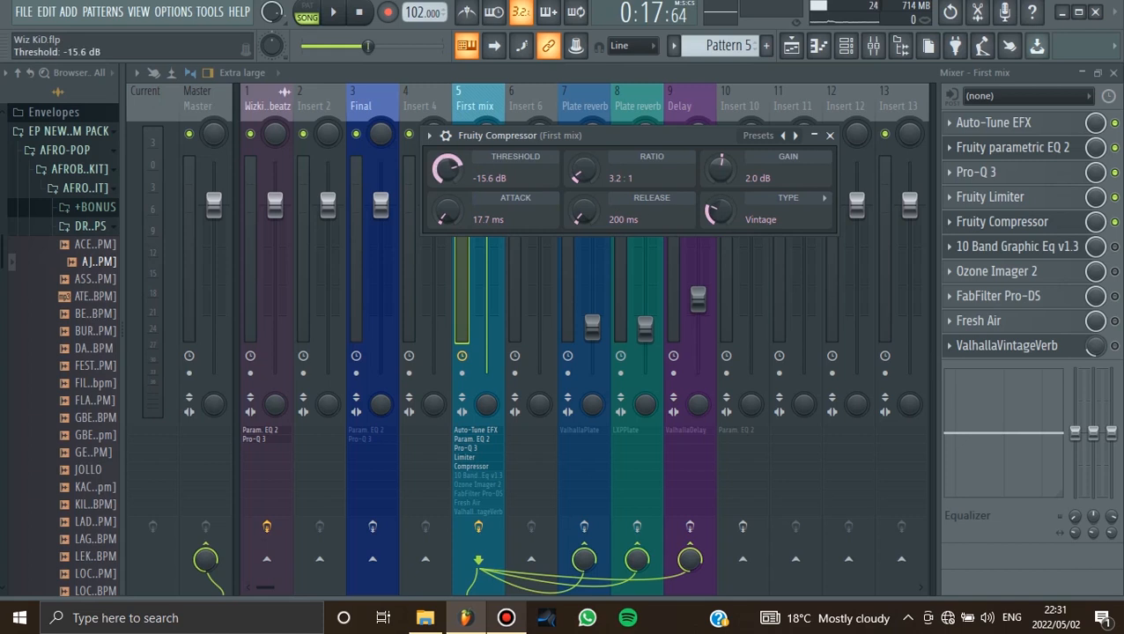
- Play the vocal through Fruity Compressor with its threshold at -16.8 dB, and close the compressor
left_click(335, 19)
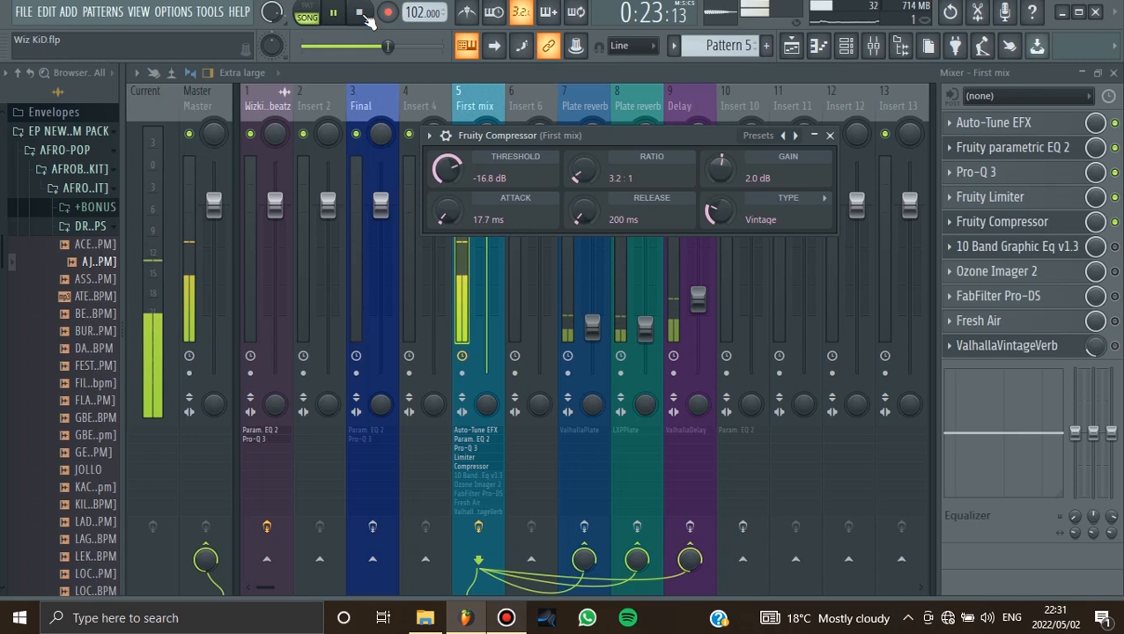
left_click(366, 18)
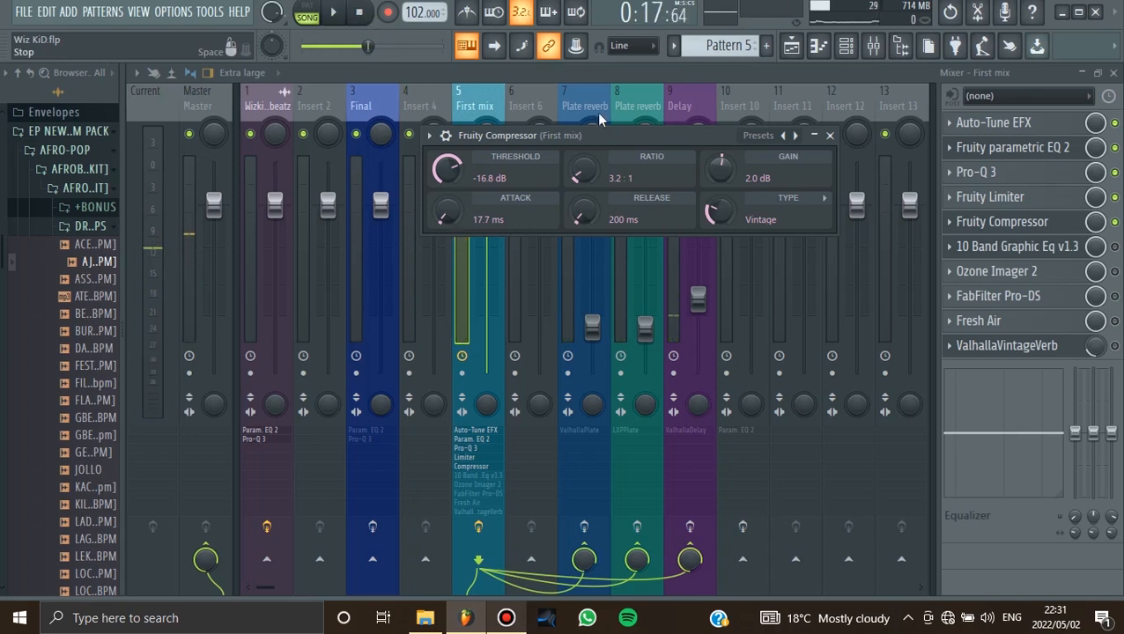
left_click(829, 135)
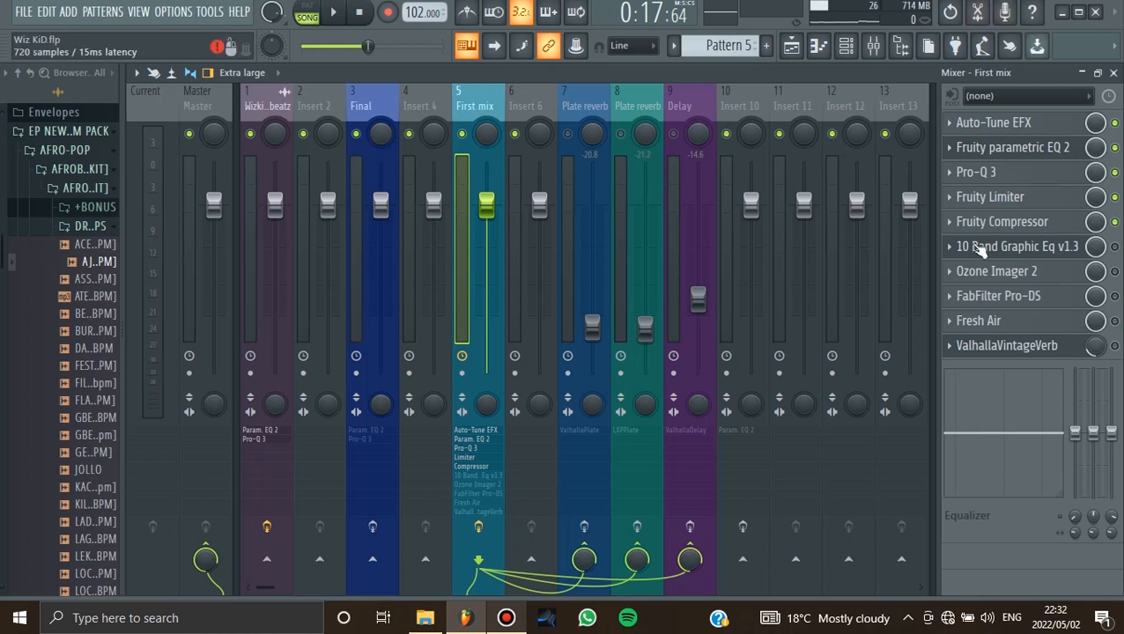
- Enable 10 Band Graphic Eq v1.3 on the First mix insert and review its band settings and preset list without changing them
left_click(1115, 248)
left_click(1028, 249)
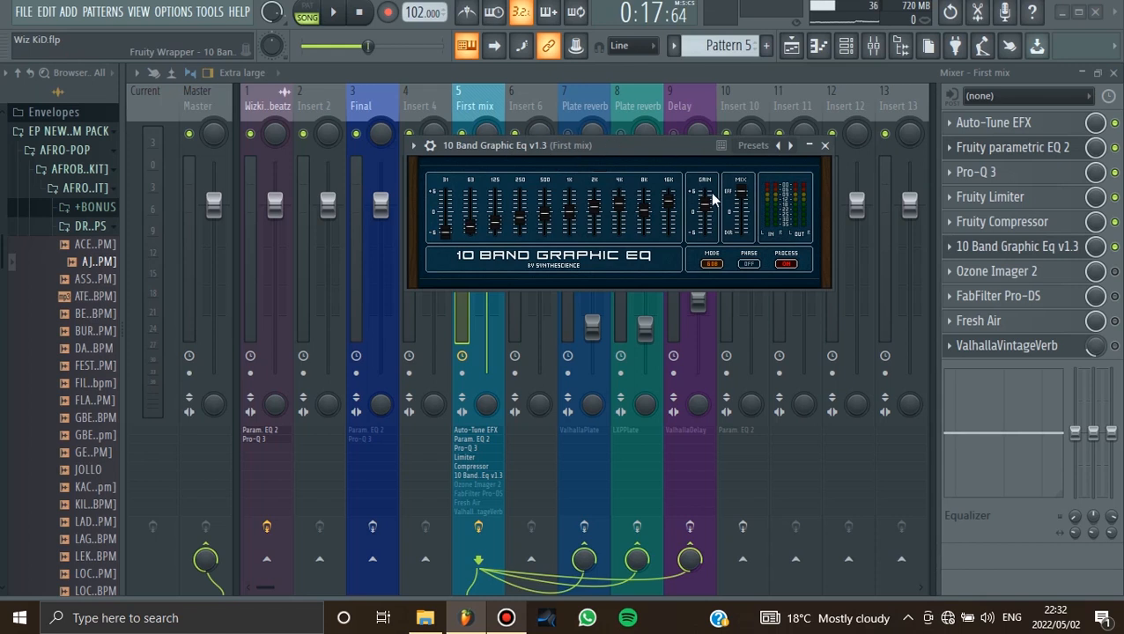
left_click(775, 147)
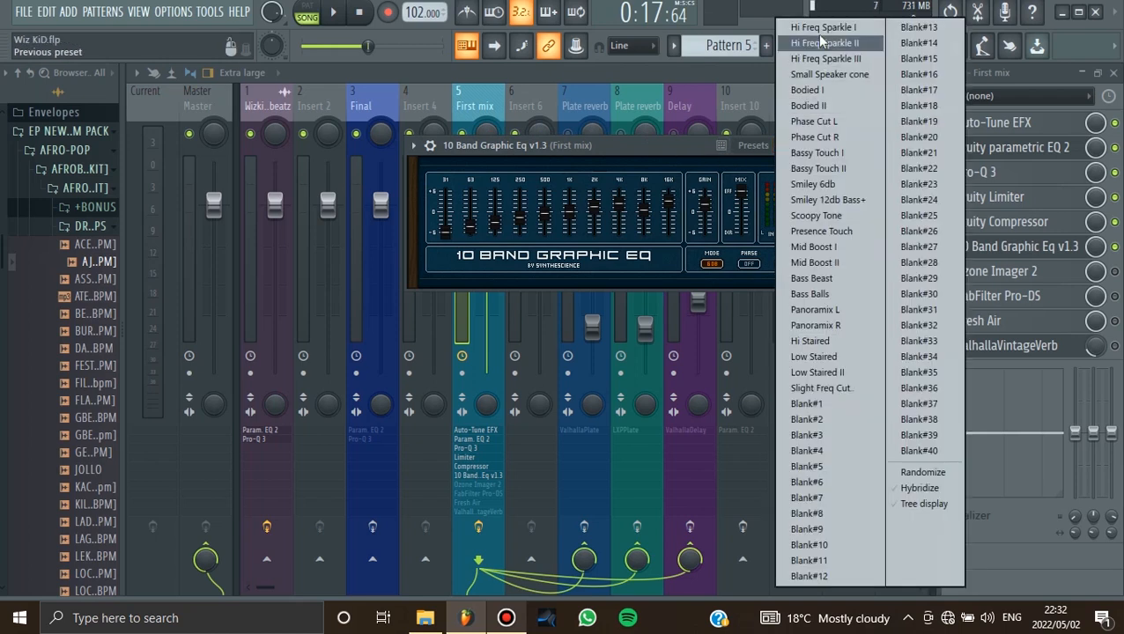
left_click(604, 144)
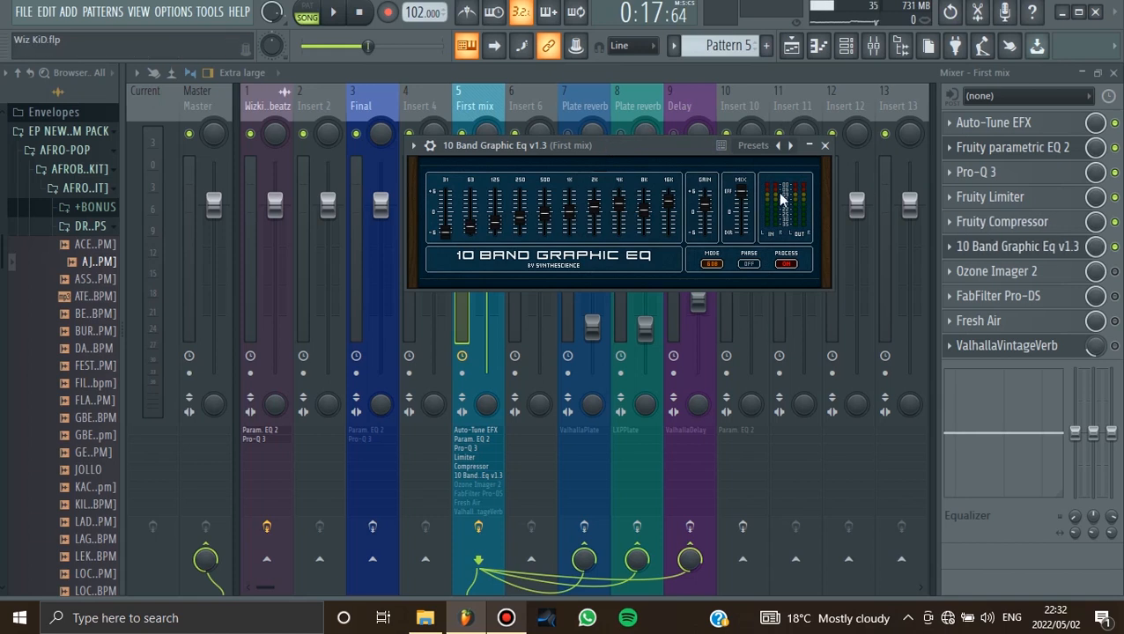
left_click(1087, 241)
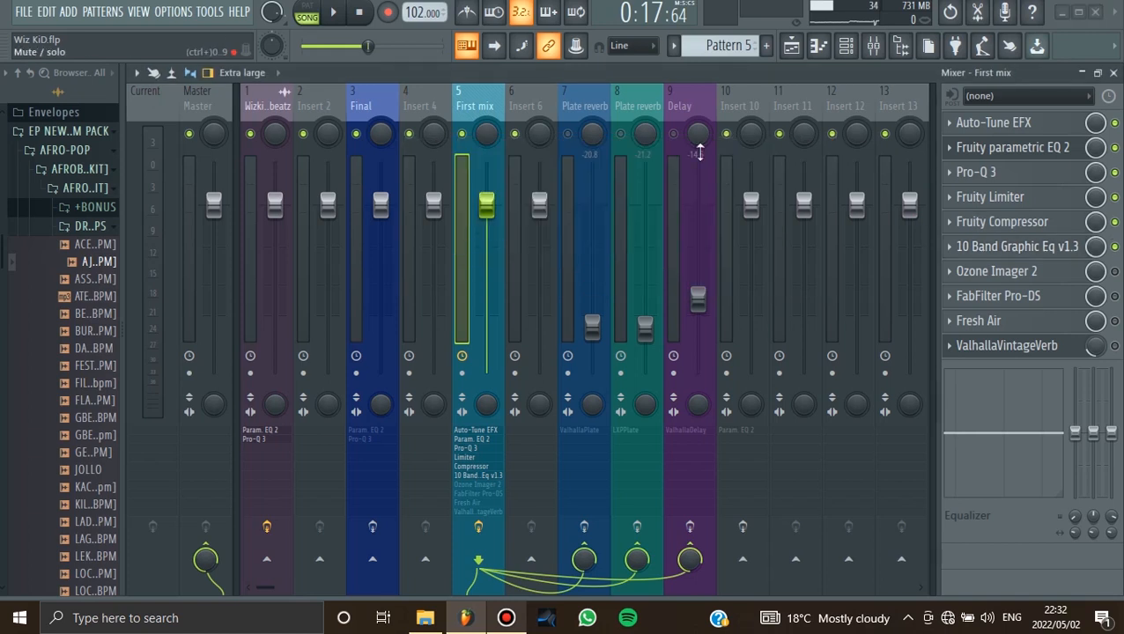
- Compare the vocal playback with 10 Band Graphic Eq v1.3 off and on, leaving it enabled
left_click(335, 13)
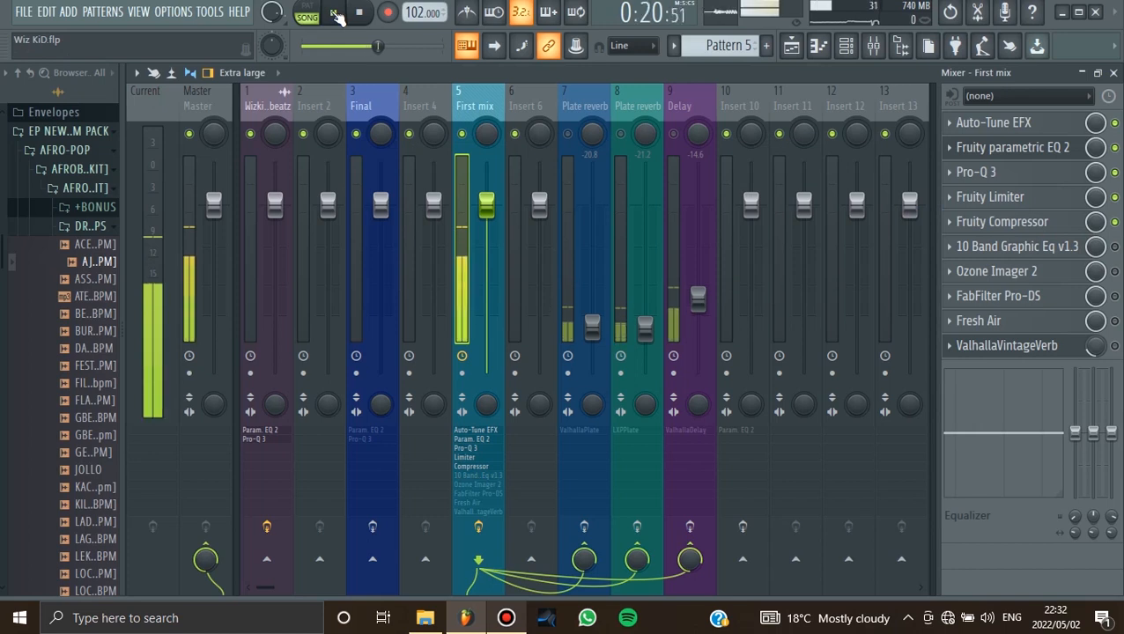
left_click(358, 12)
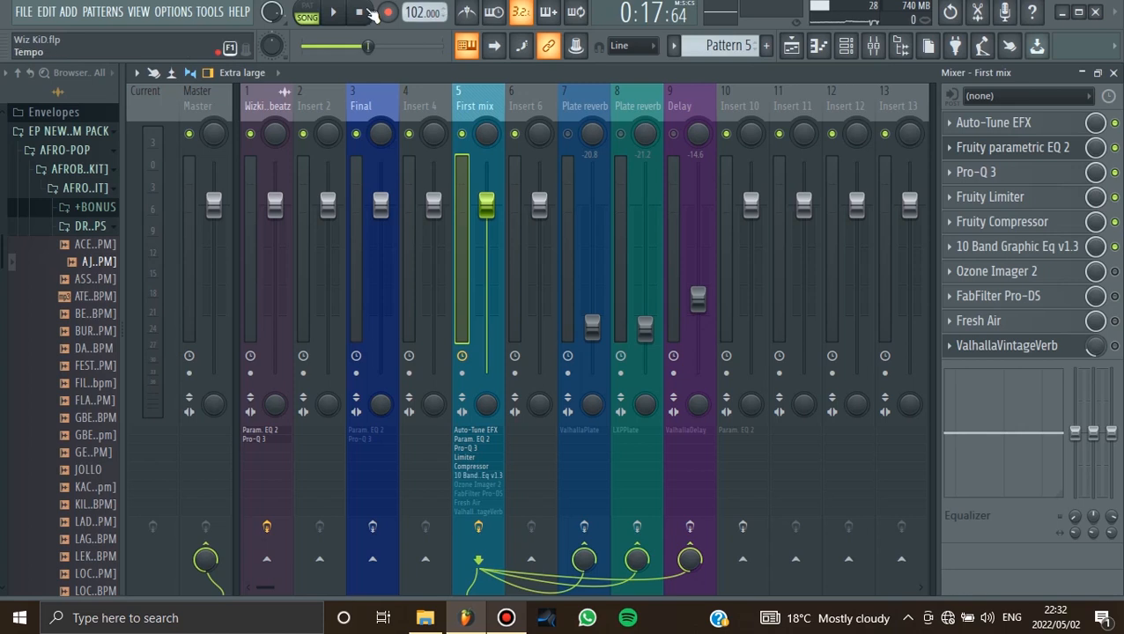
left_click(335, 13)
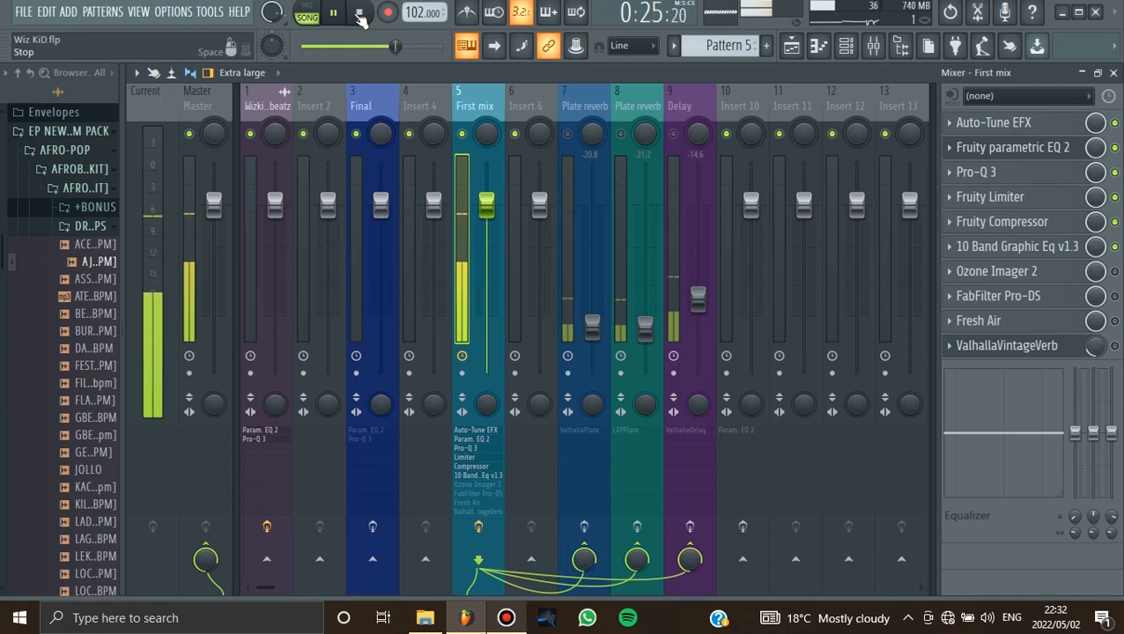
left_click(361, 19)
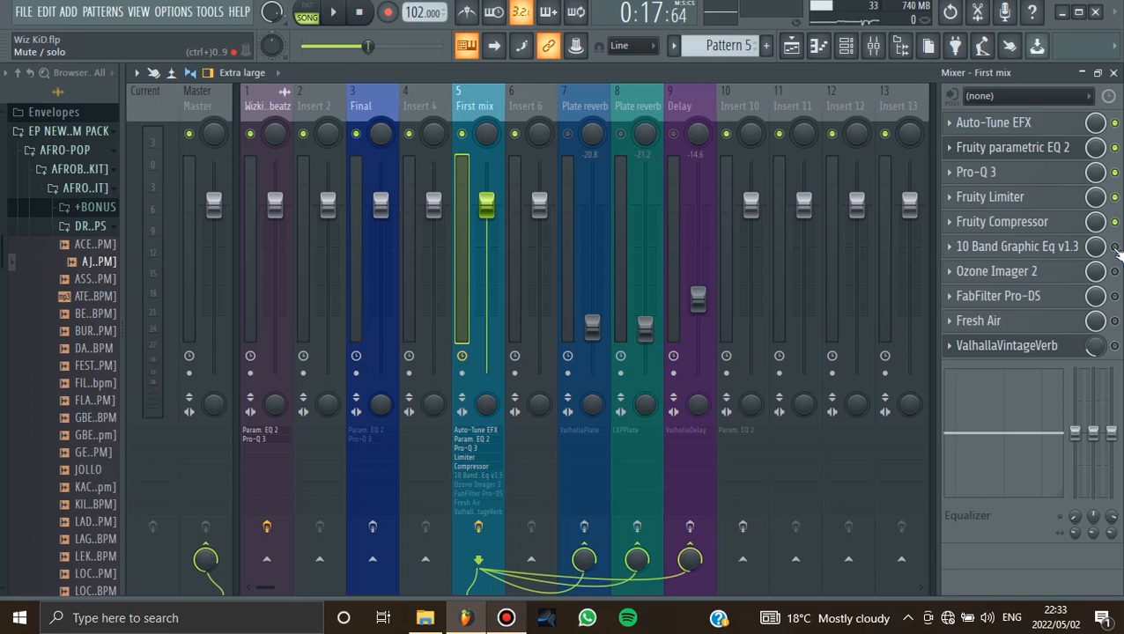
key("space")
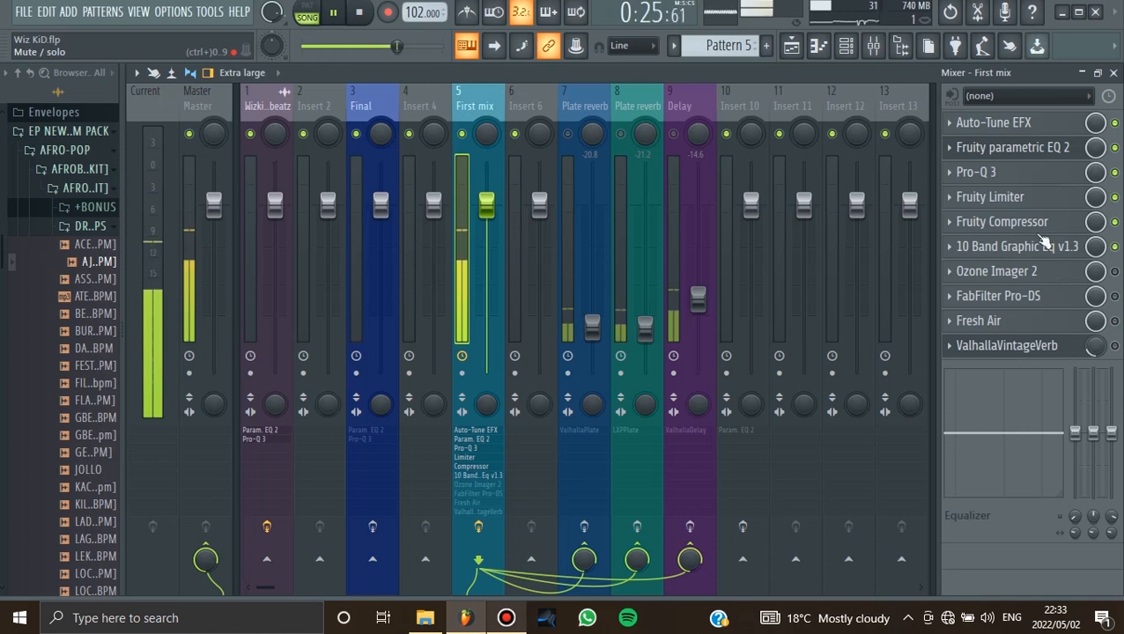
left_click(360, 16)
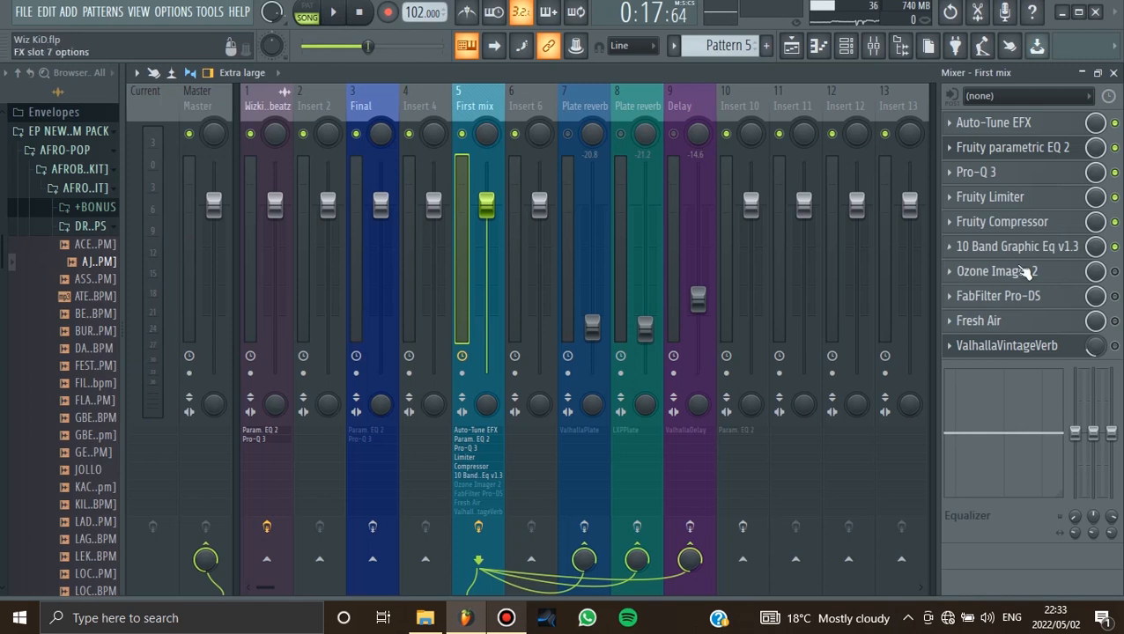
- Enable Ozone Imager 2 on the First mix insert and review its Width, Stereoize and Mode settings
left_click(1113, 272)
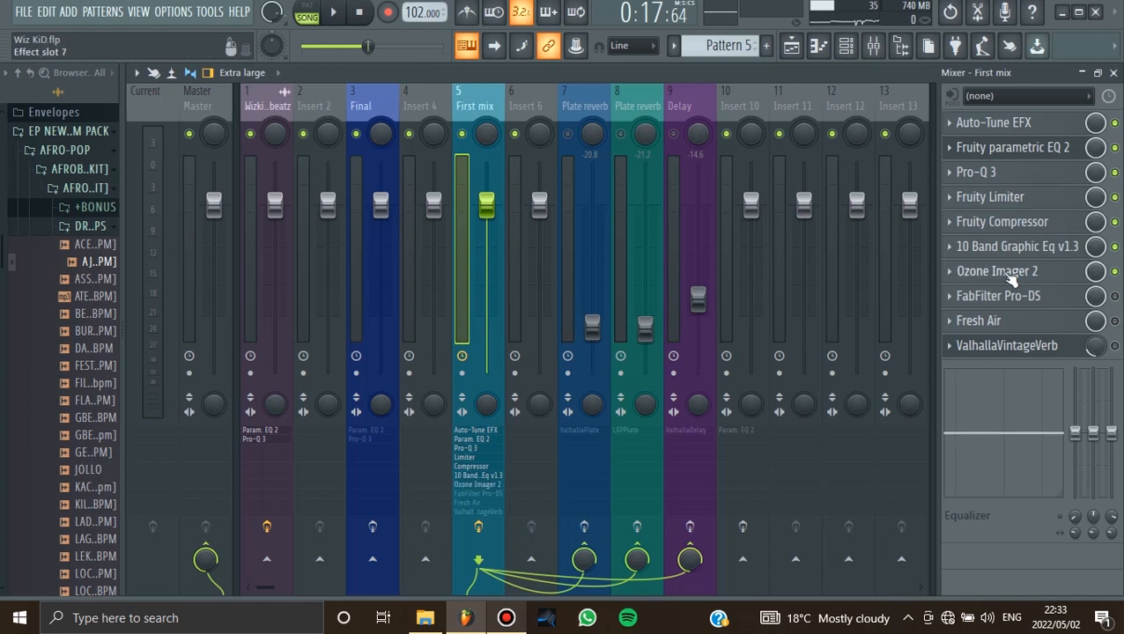
left_click(1010, 274)
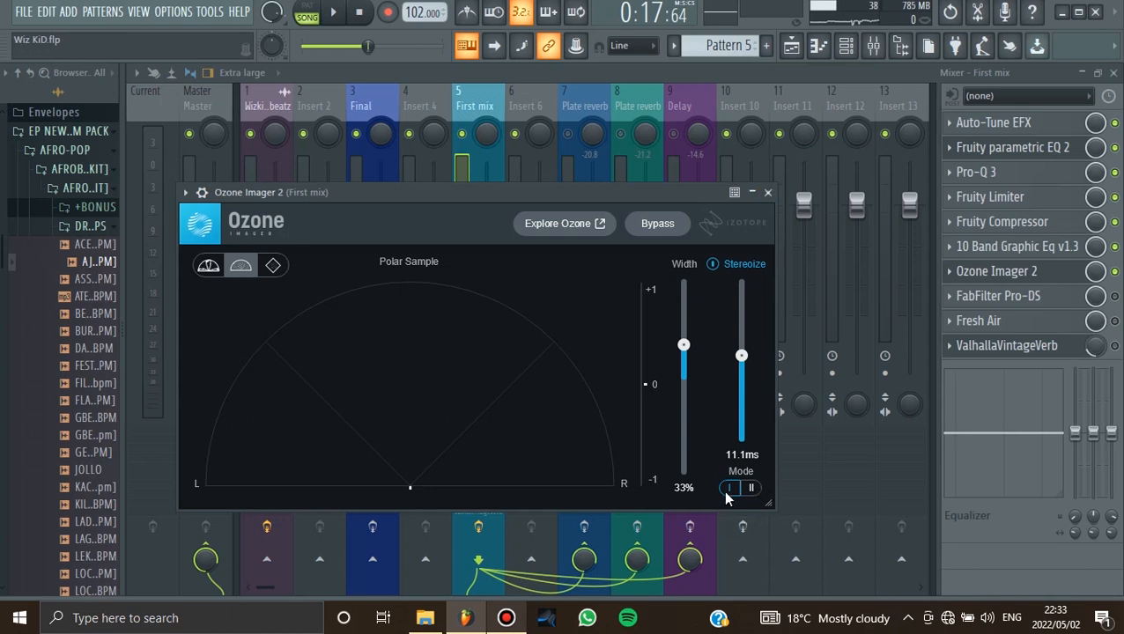
left_click(767, 192)
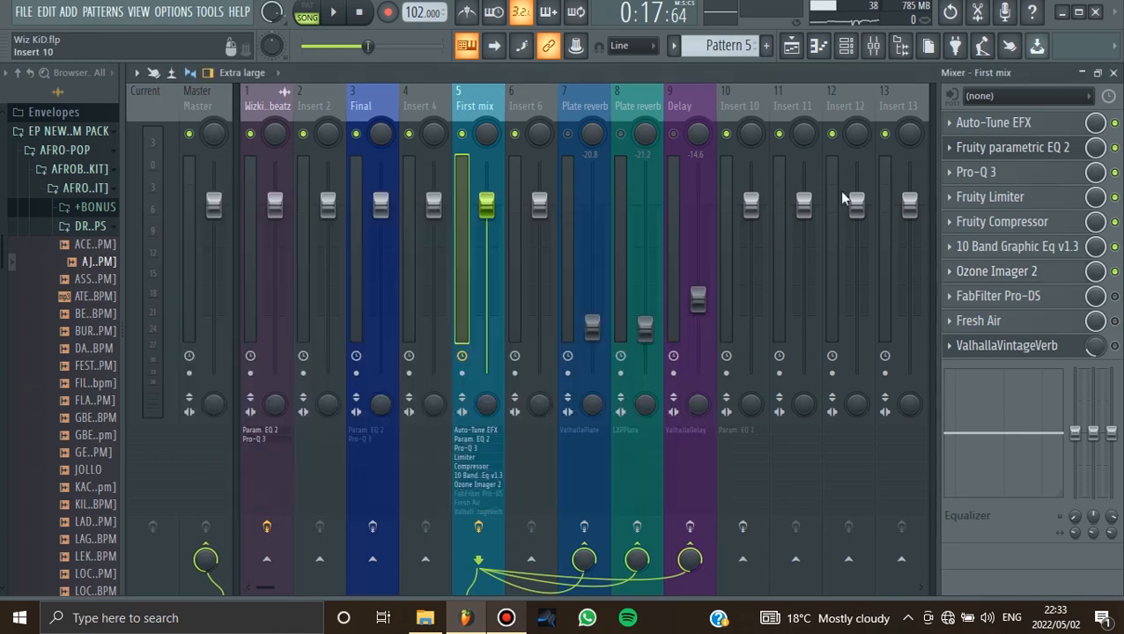
- Compare the vocal playback with Ozone Imager 2 off and on over two rounds, leaving it enabled
left_click(1115, 272)
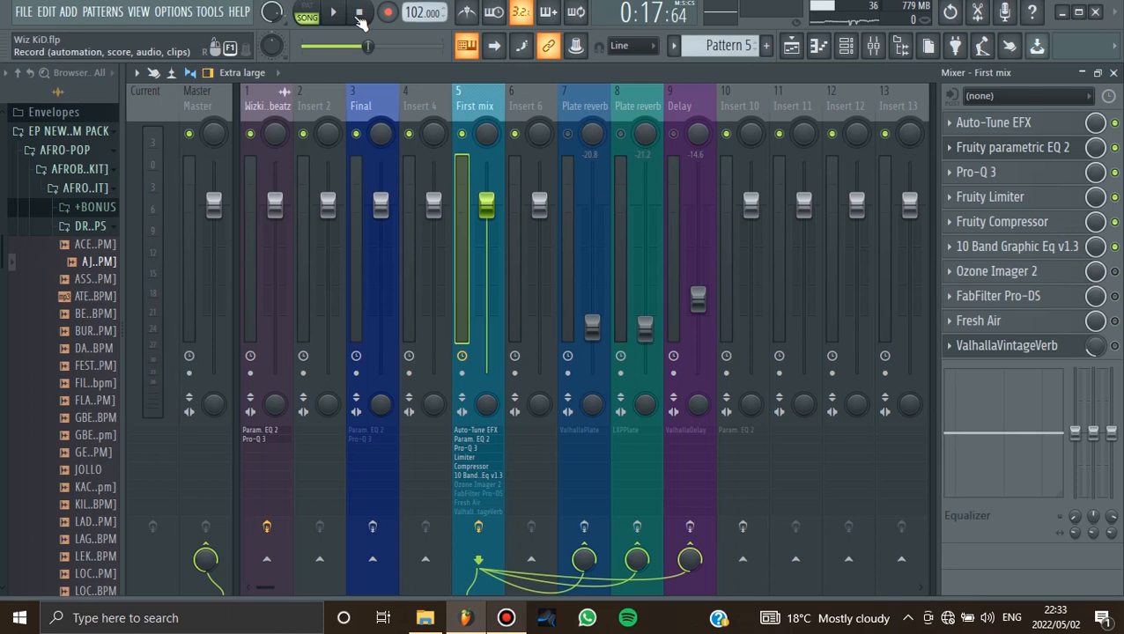
left_click(333, 13)
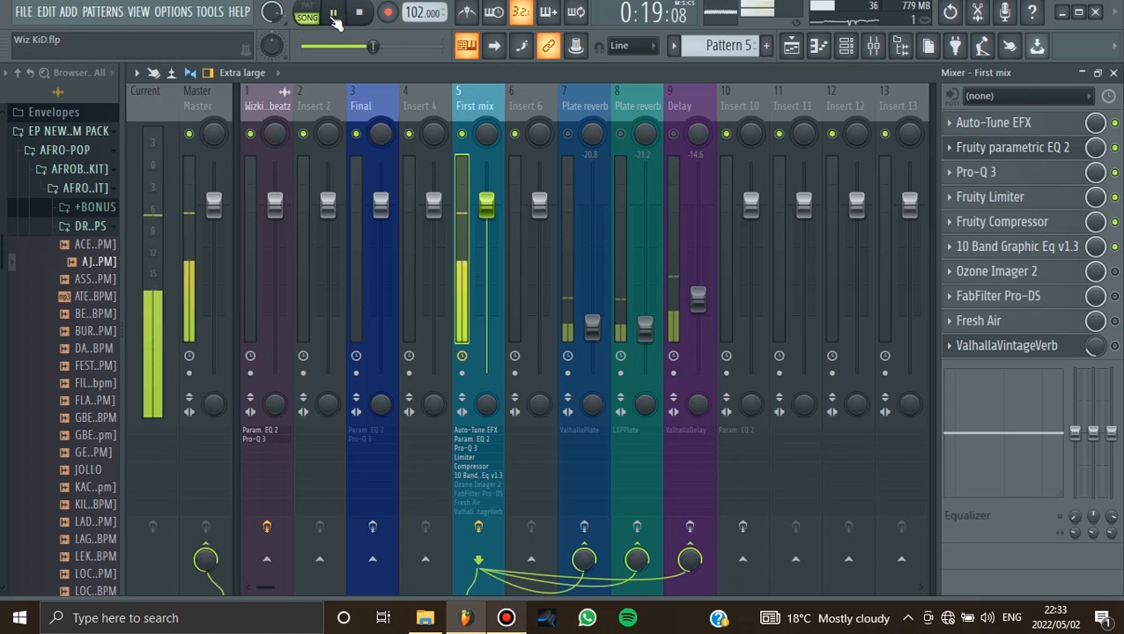
left_click(359, 13)
left_click(1114, 271)
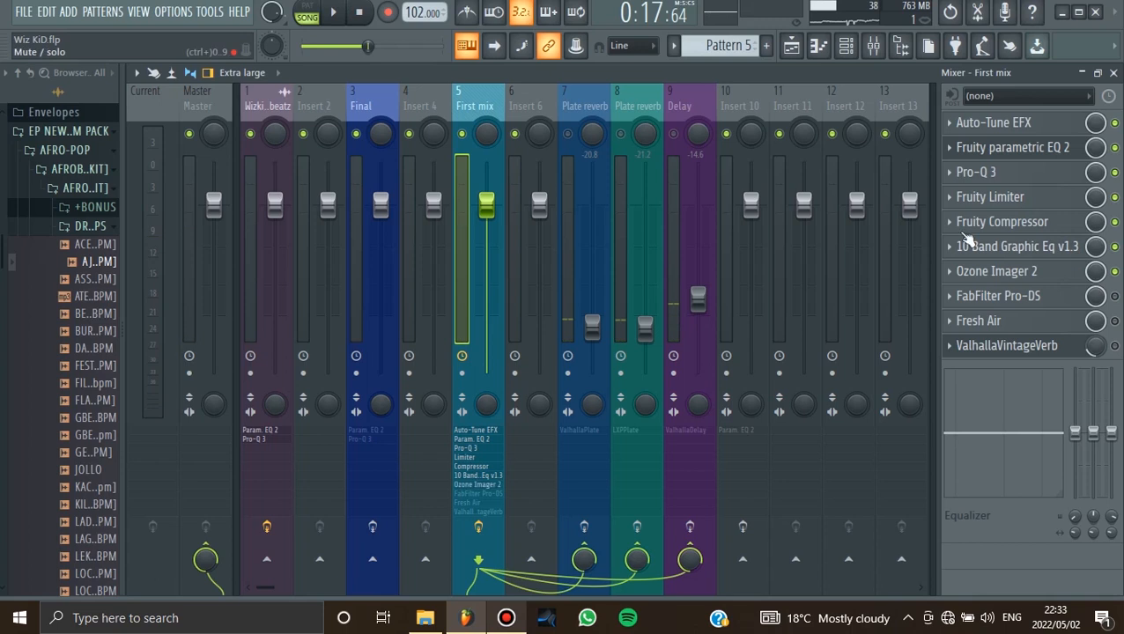
left_click(334, 13)
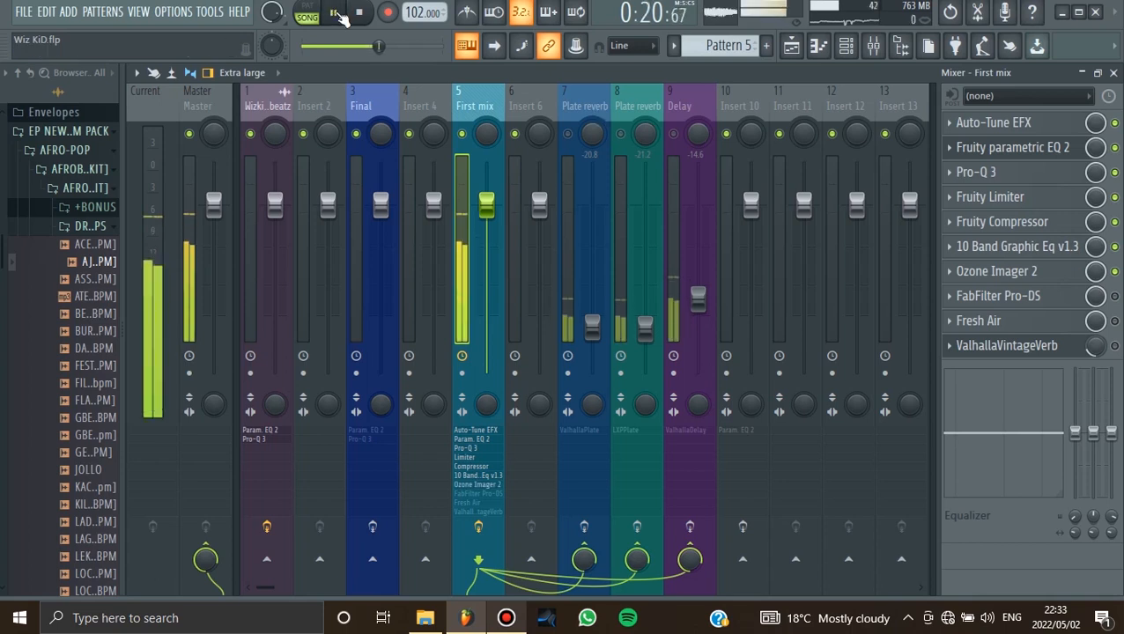
left_click(357, 16)
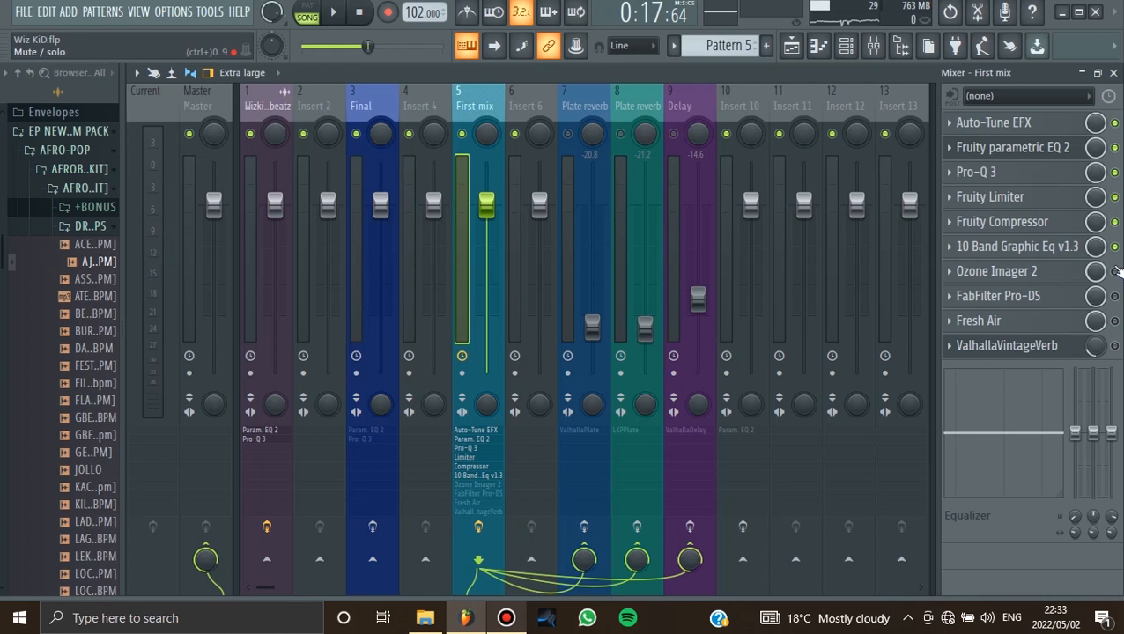
left_click(333, 11)
left_click_drag(358, 46, 367, 46)
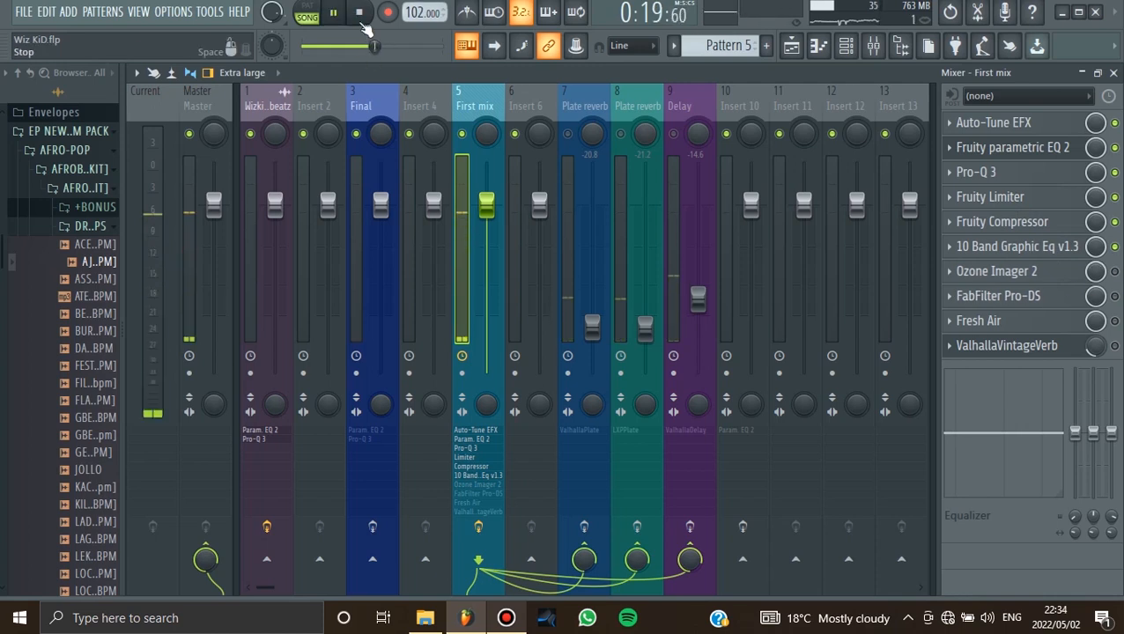
left_click(359, 12)
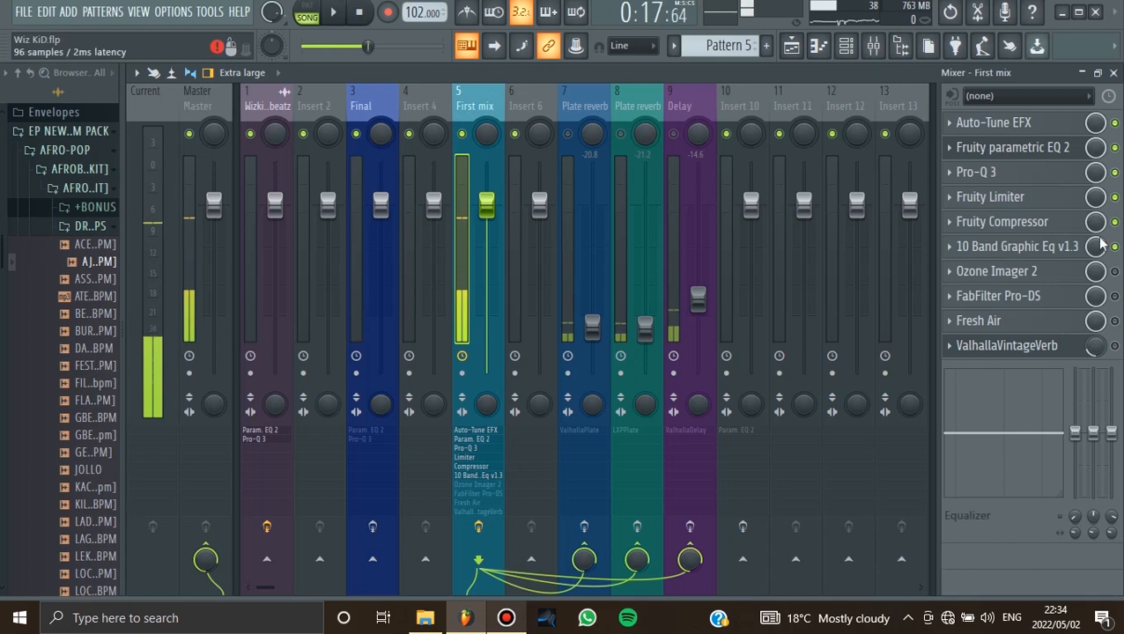
left_click(1114, 271)
left_click(333, 12)
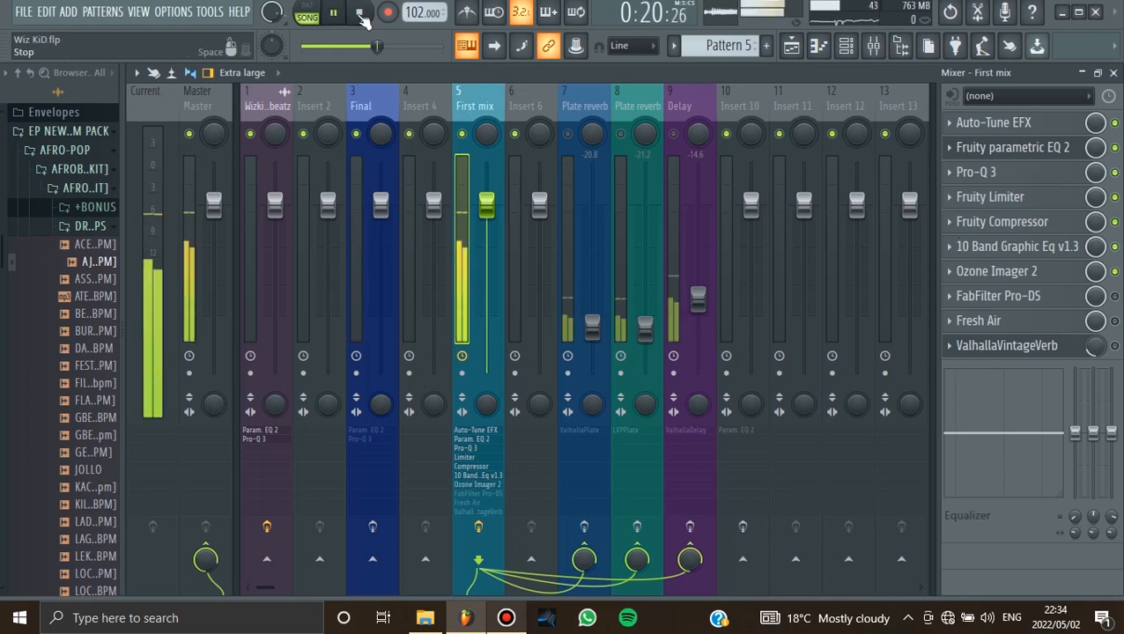
left_click(361, 16)
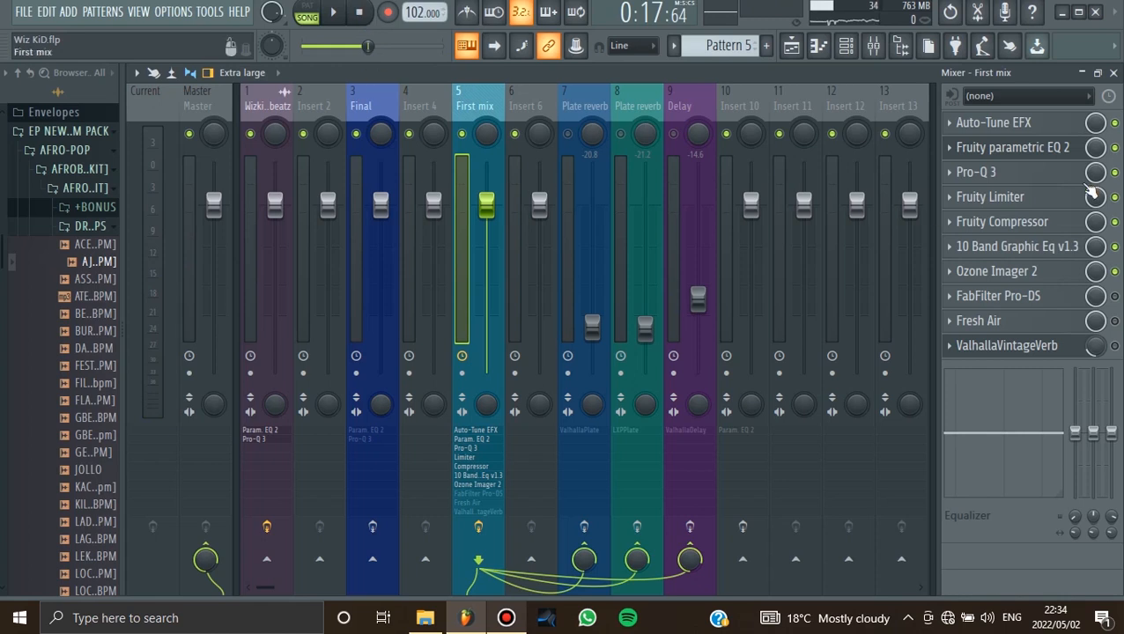
- Save the project, and enable and open FabFilter Pro-DS on the First mix insert
left_click(23, 11)
left_click(70, 92)
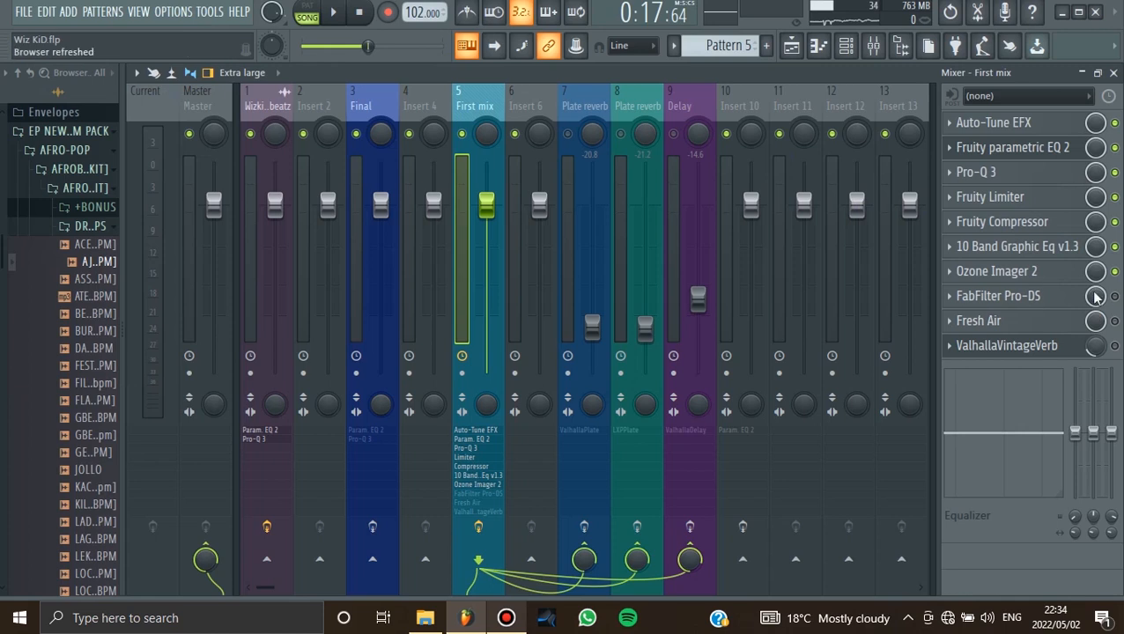
left_click(1114, 296)
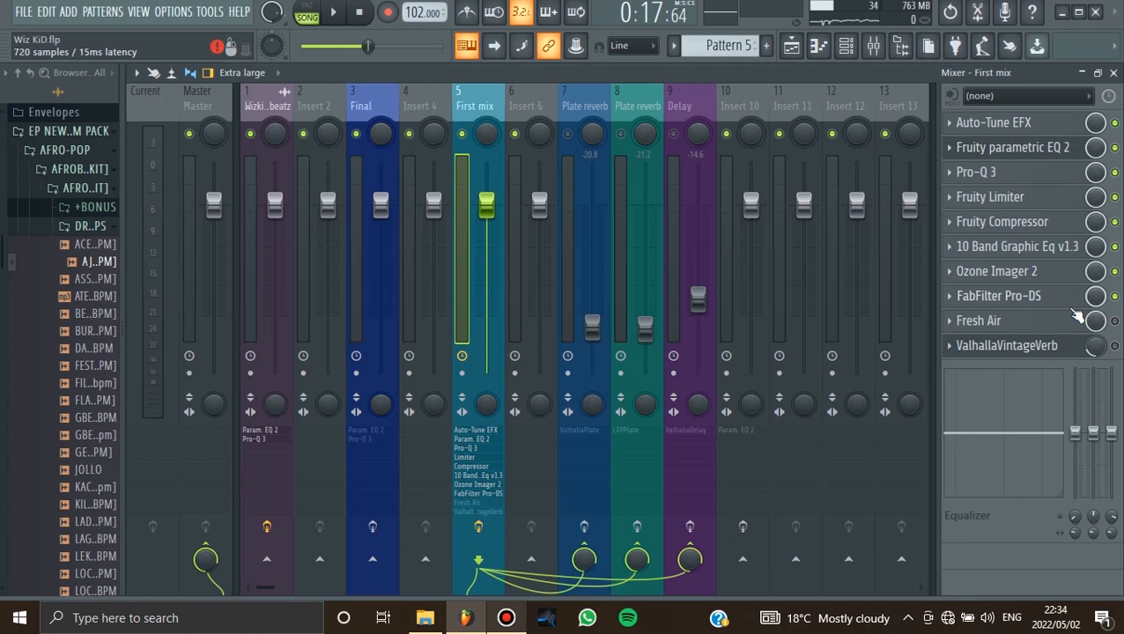
left_click(1072, 307)
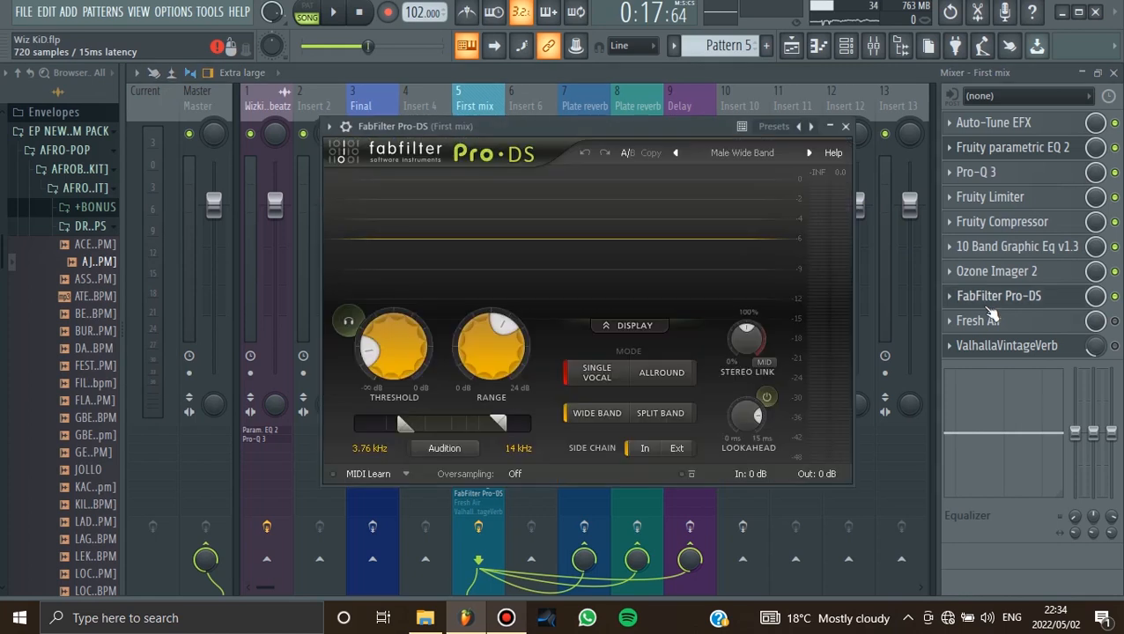
- Compare the vocal playback with FabFilter Pro-DS on, off and on again, leaving it enabled
key("space")
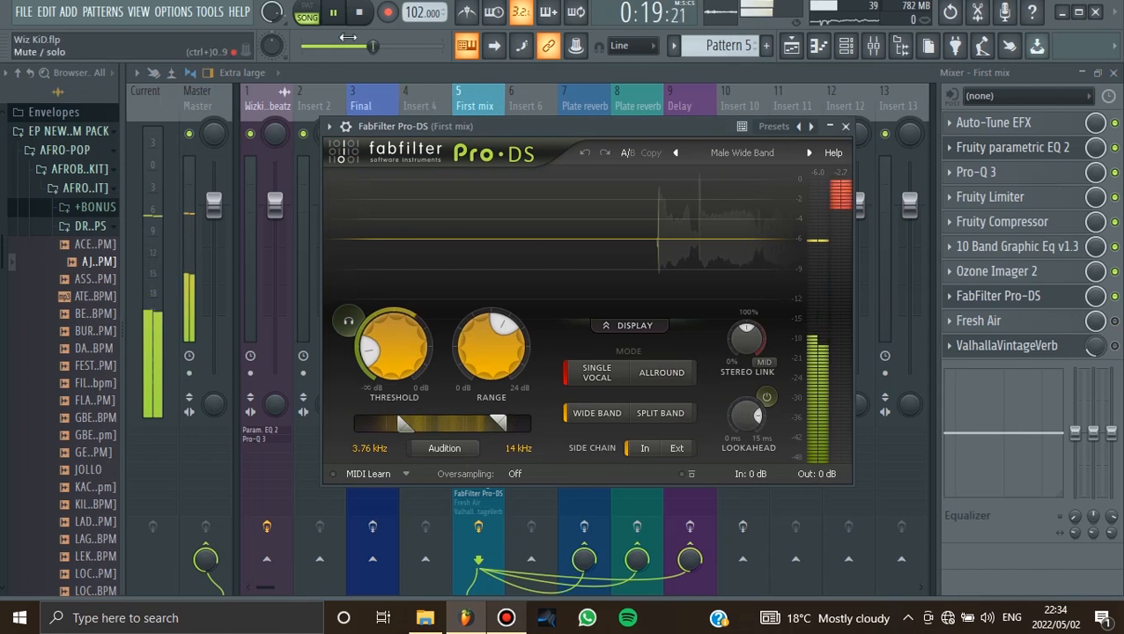
key("space")
key("Escape")
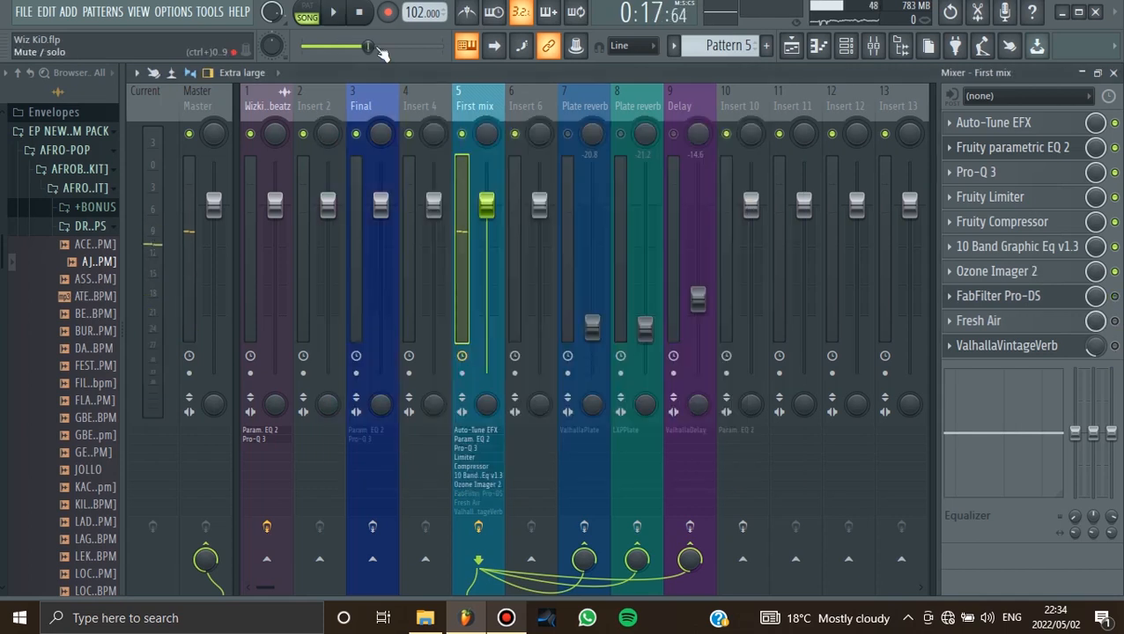
left_click(336, 13)
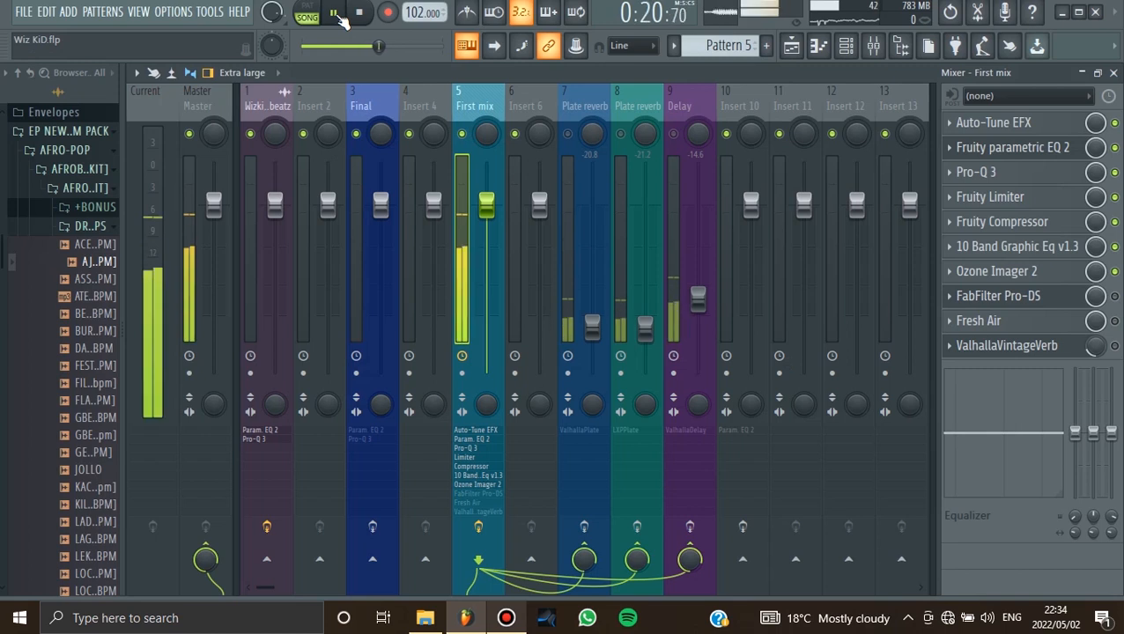
left_click(356, 25)
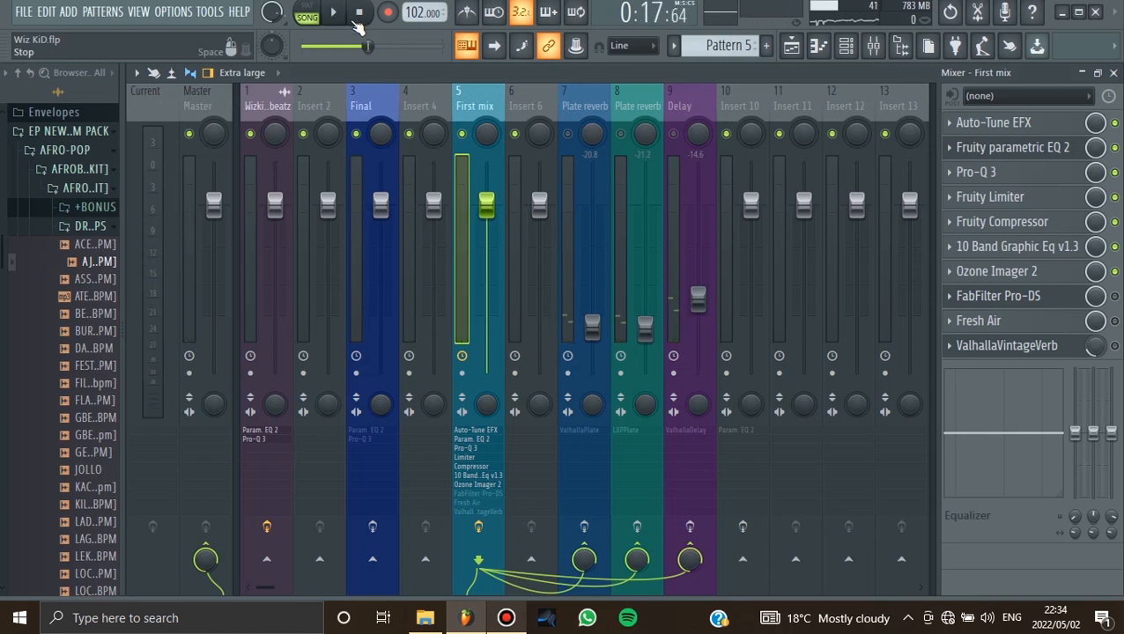
left_click(335, 14)
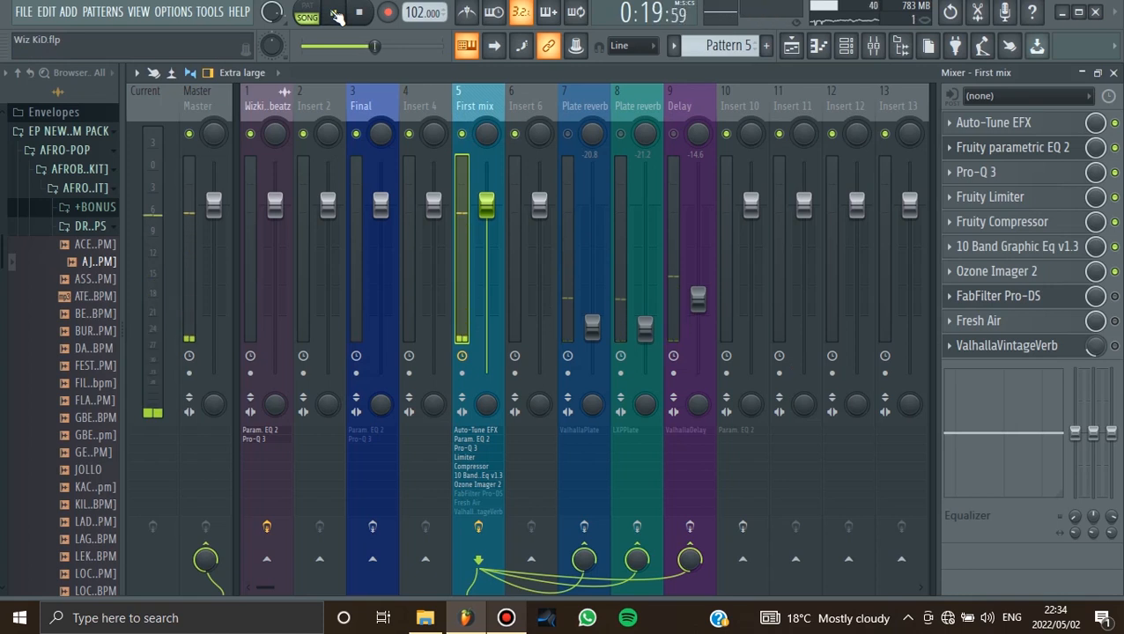
left_click(359, 12)
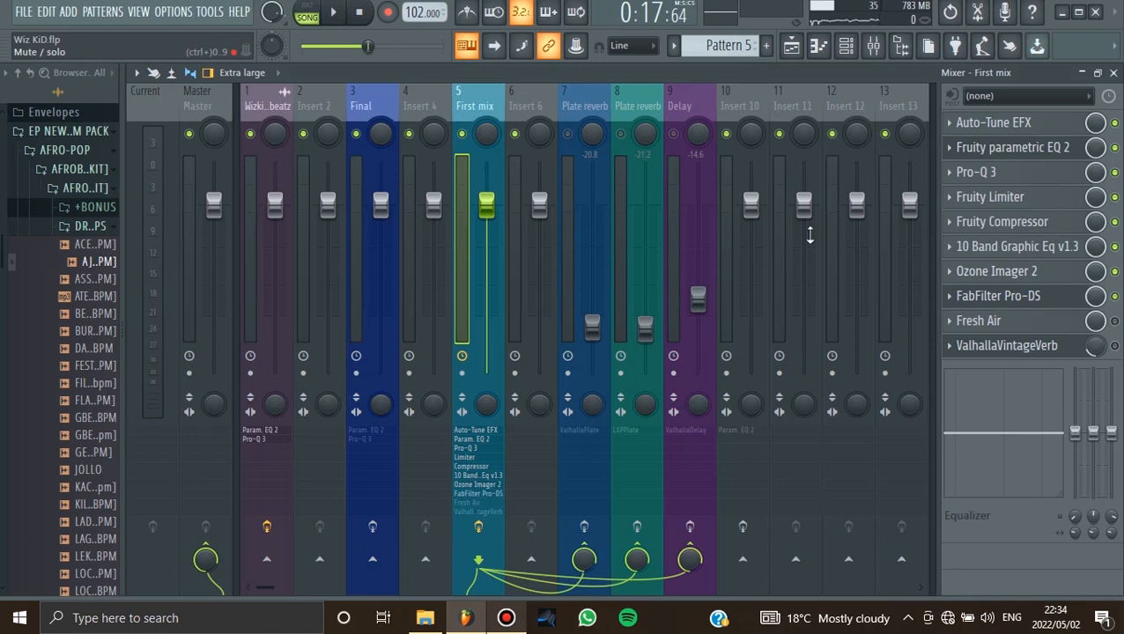
left_click(336, 14)
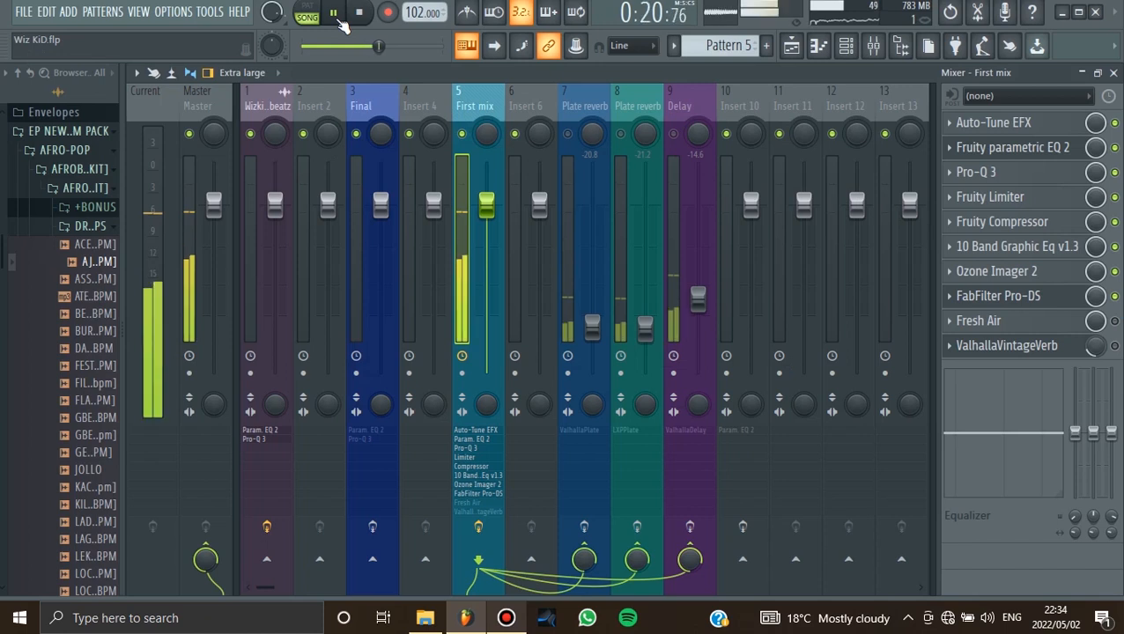
key("space")
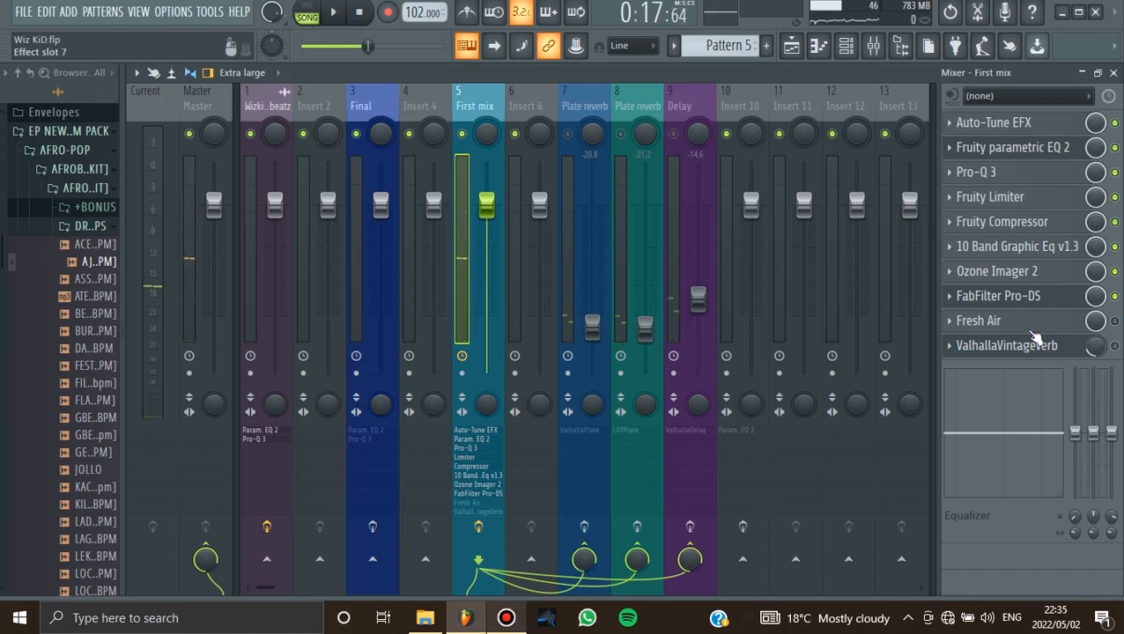
- Enable Fresh Air on the First mix insert and review its meter and its Mid Air and High Air settings
left_click(1114, 320)
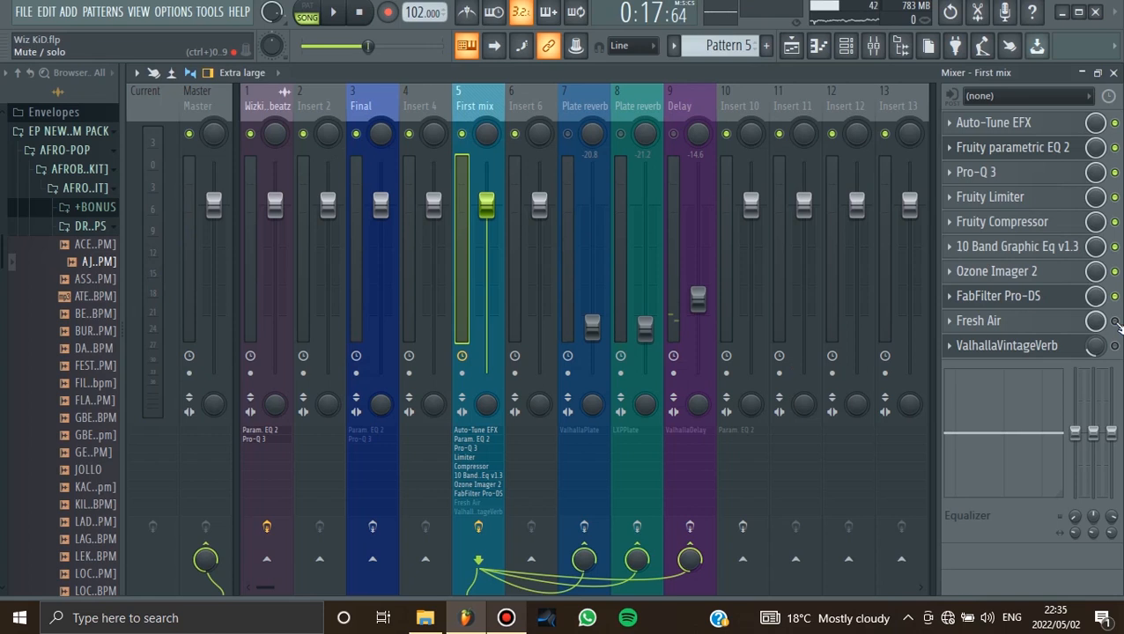
left_click(1010, 327)
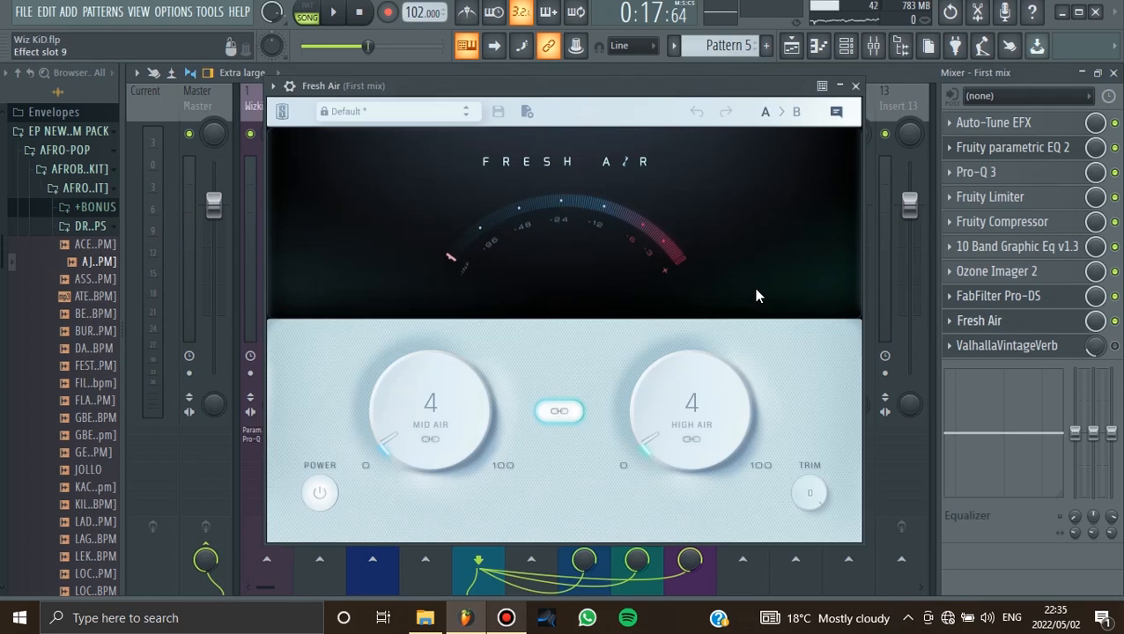
left_click_drag(423, 95, 449, 93)
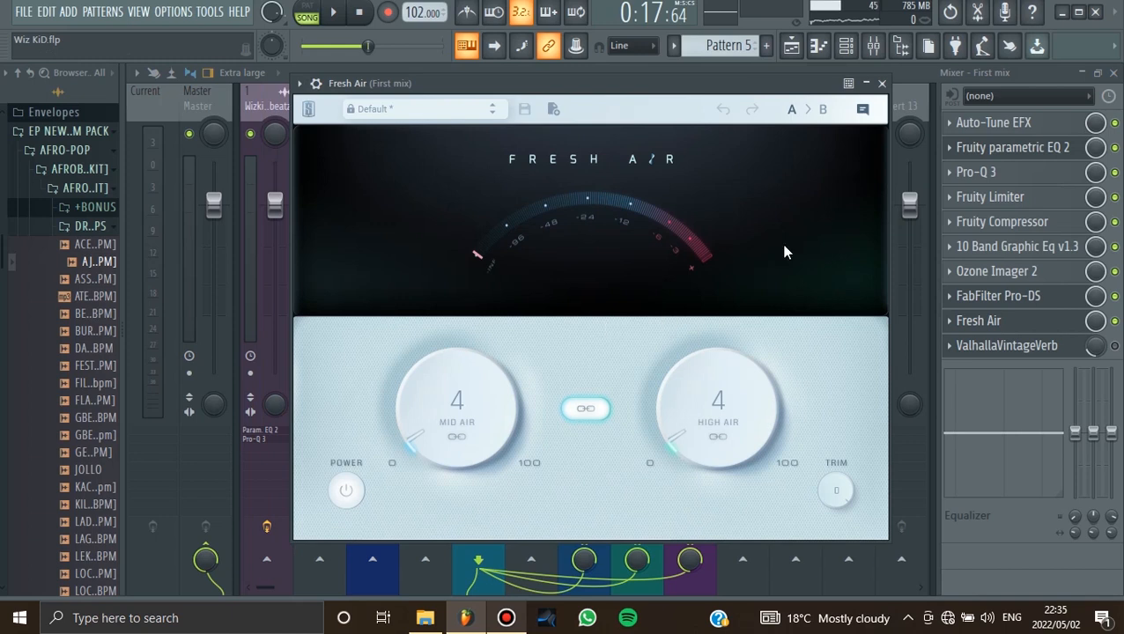
mouse_move(583, 270)
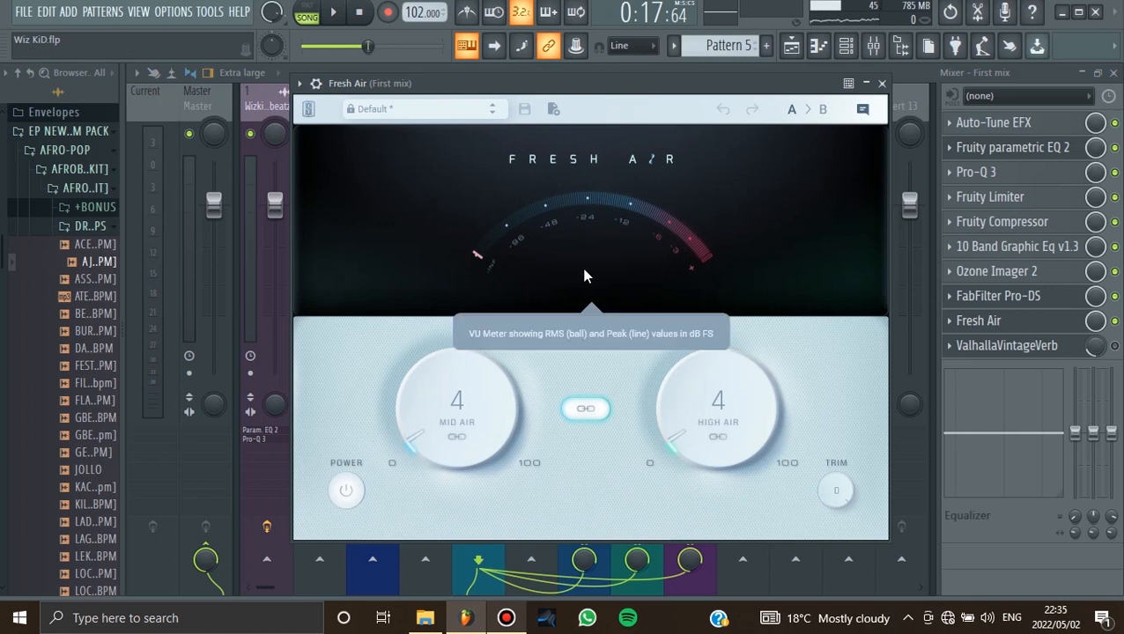
left_click(880, 83)
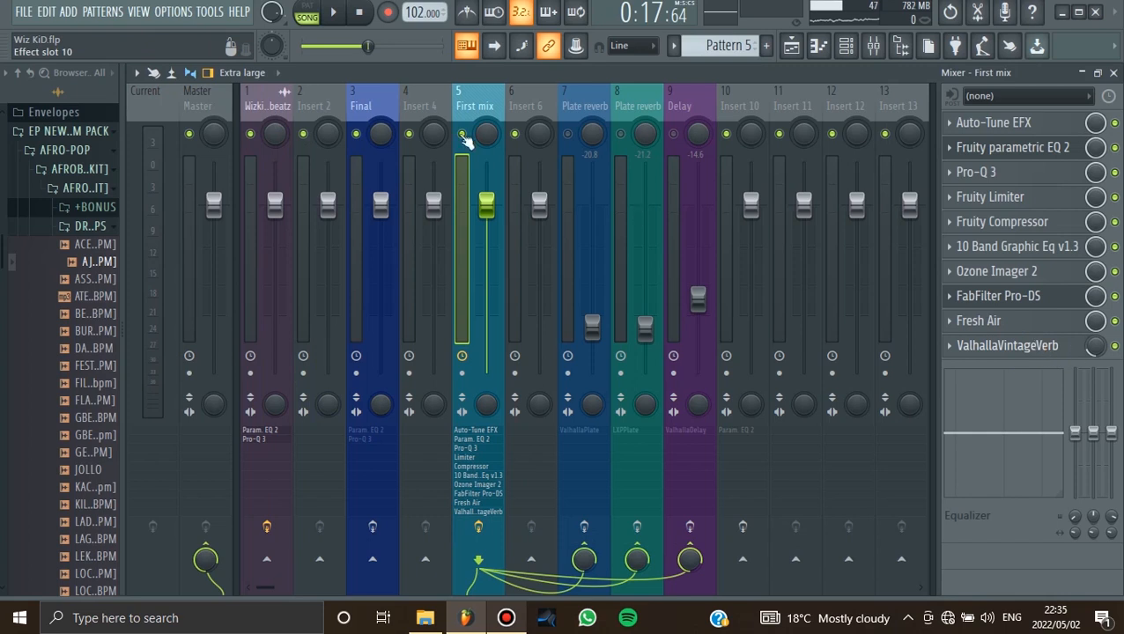
- Save the project with ValhallaVintageVerb enabled on the First mix insert, set the reverb's Mix to 100%, and save again
key("ctrl+s")
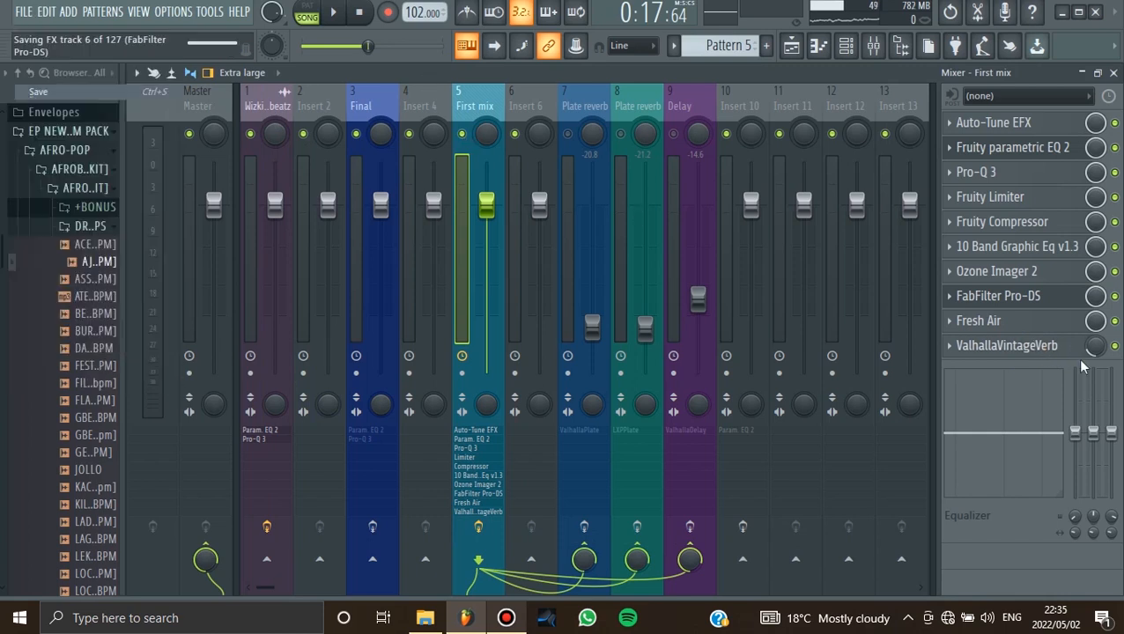
left_click(1035, 345)
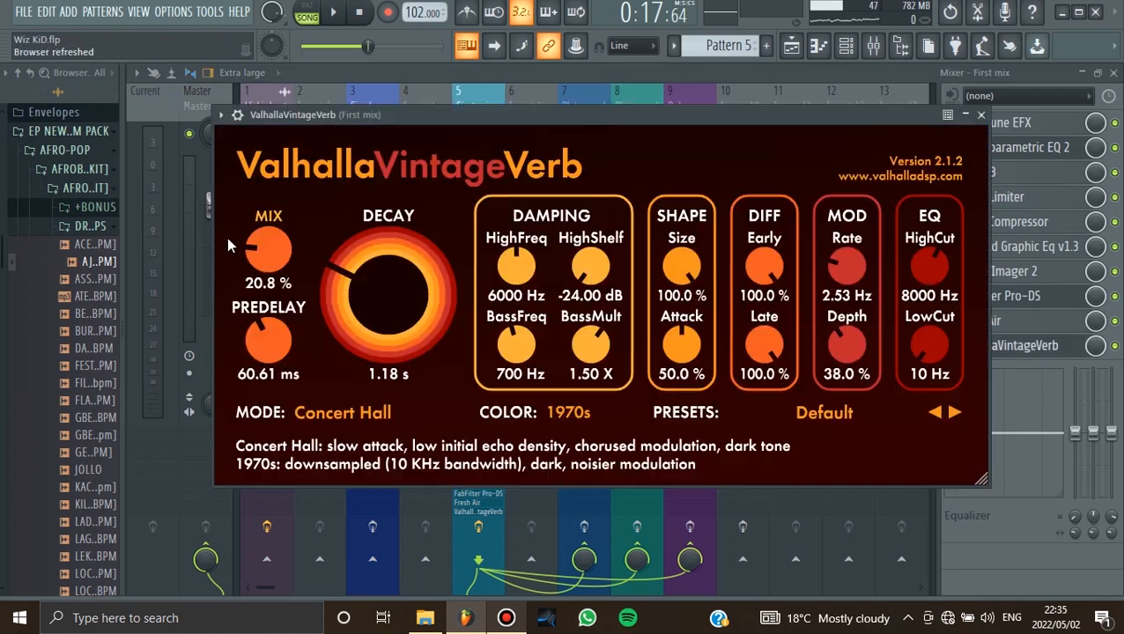
left_click_drag(259, 251, 239, 22)
left_click(22, 12)
left_click(37, 92)
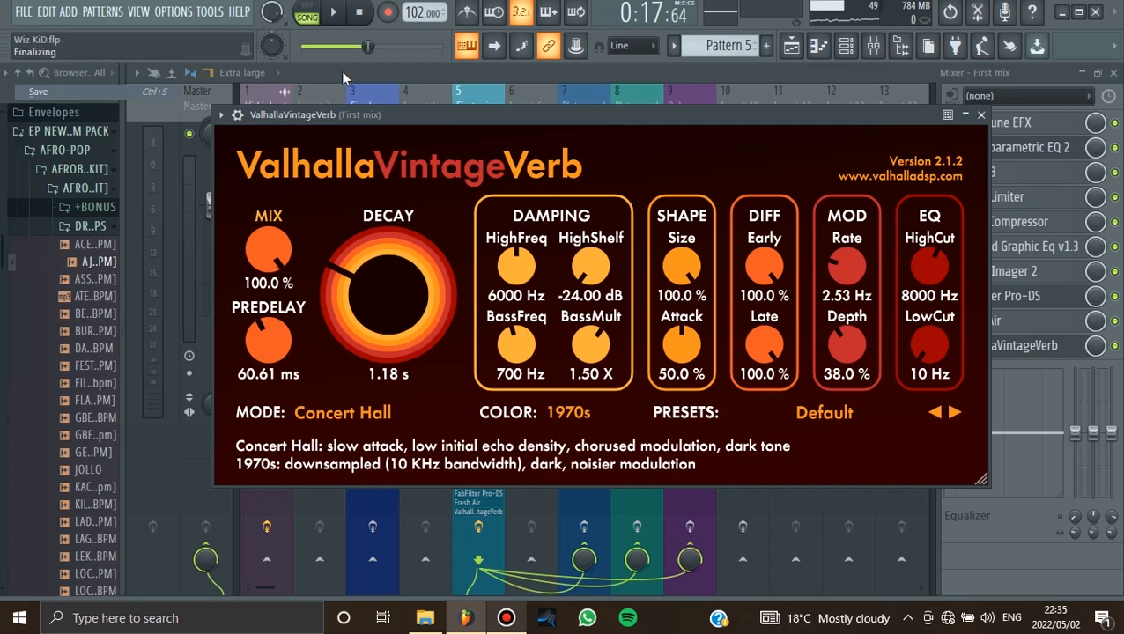
- Play back the fully wet vocal and reduce the ValhallaVintageVerb Mix to 25.6%
left_click(333, 13)
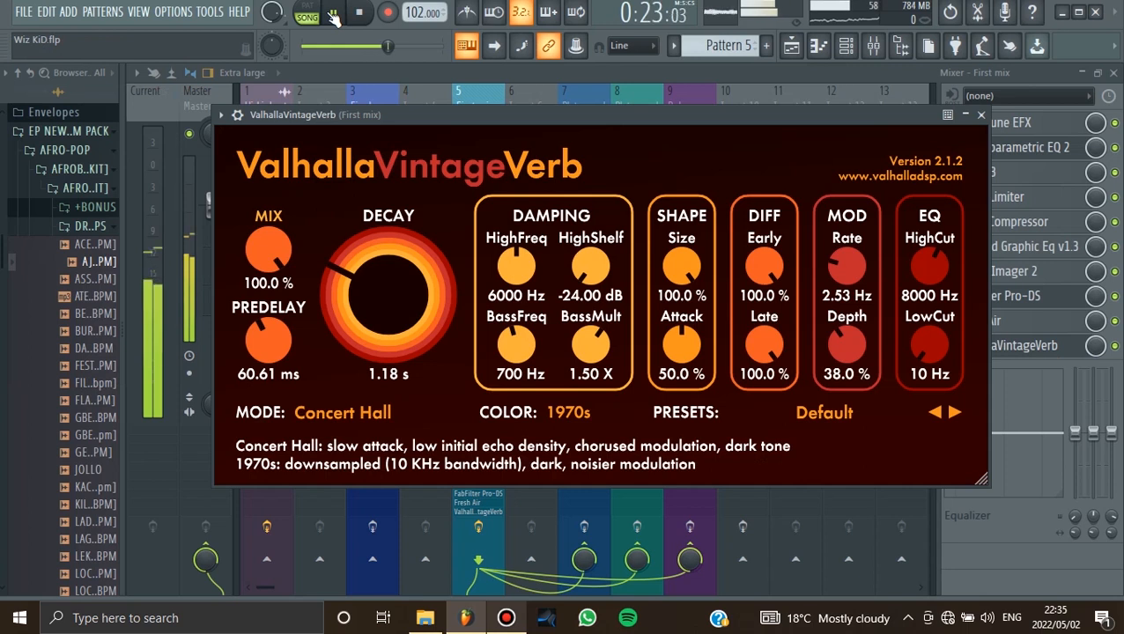
left_click(333, 17)
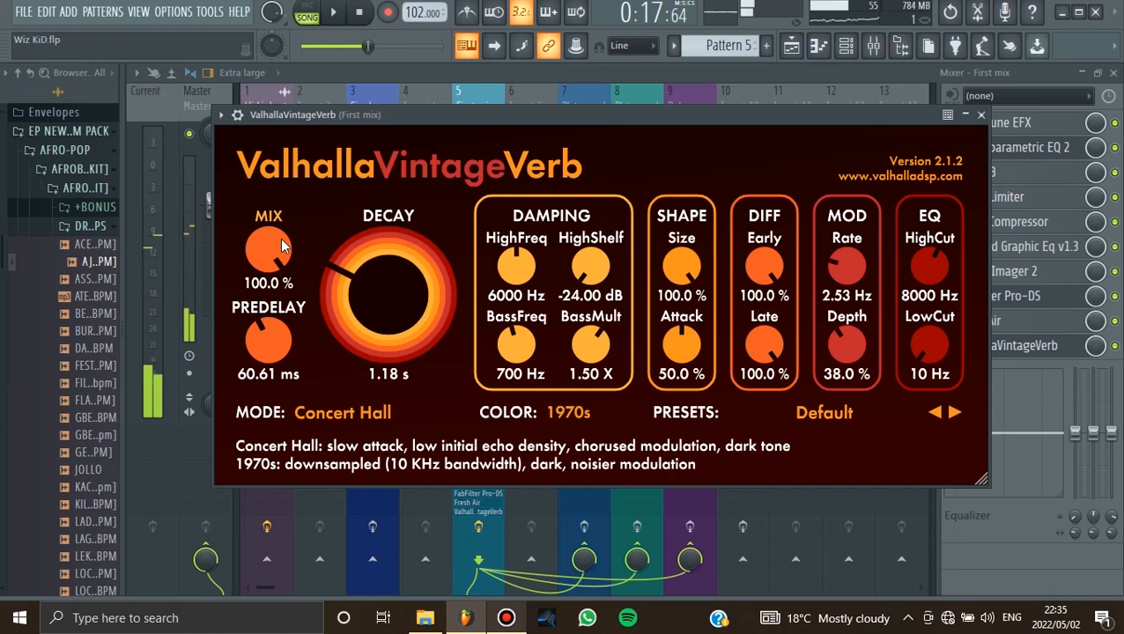
left_click_drag(271, 264, 269, 265)
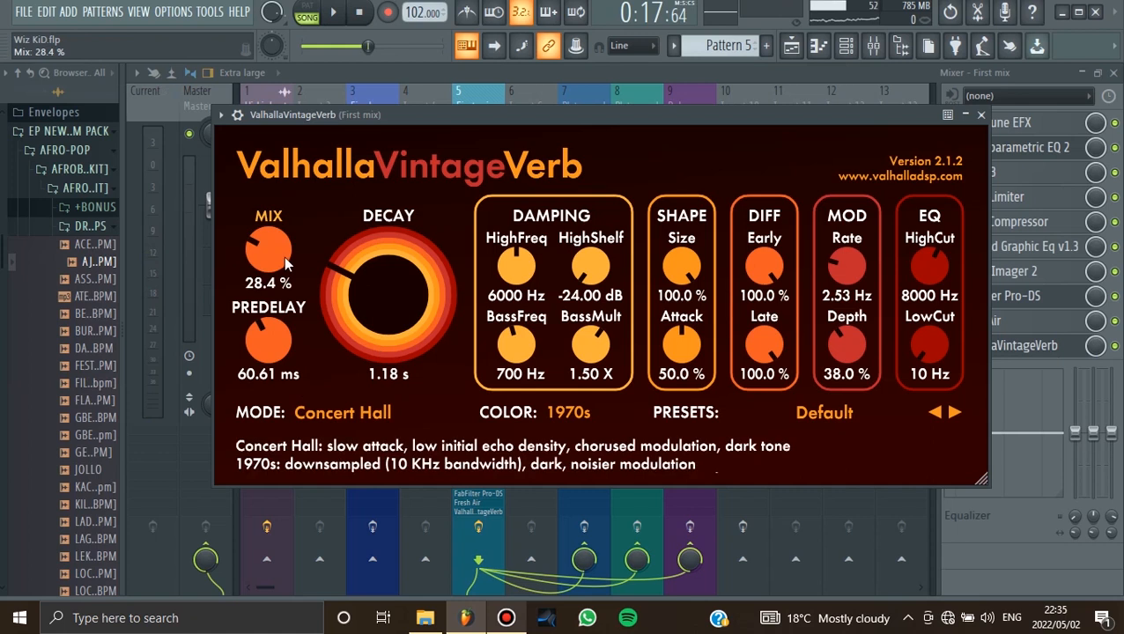
left_click_drag(276, 254, 276, 257)
left_click_drag(260, 240, 261, 239)
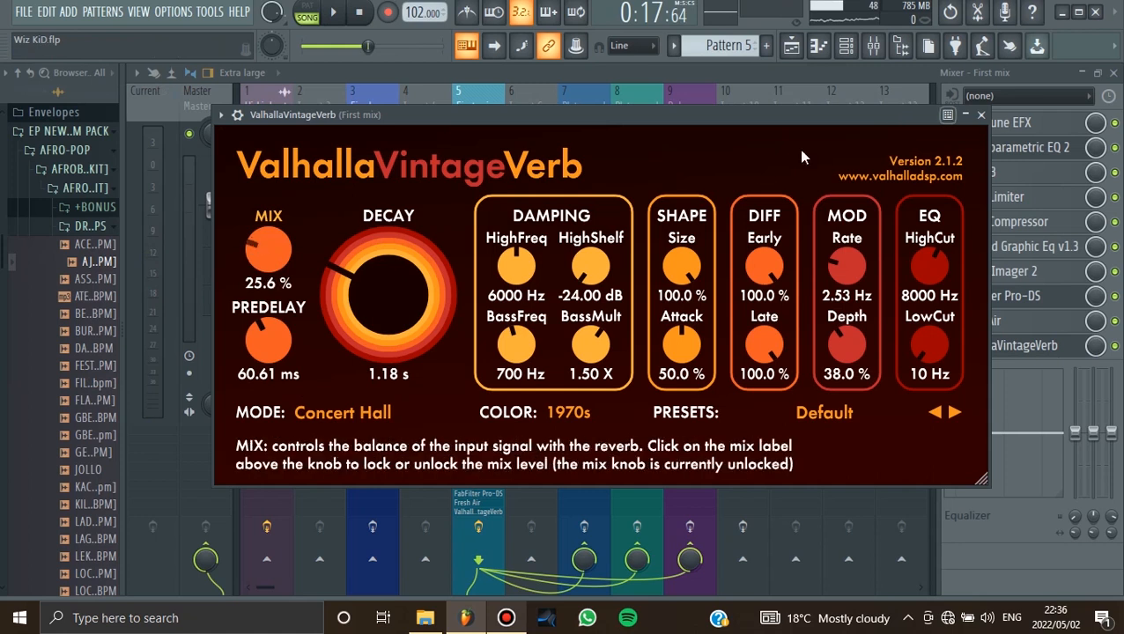
- Close ValhallaVintageVerb and adjust its slot's mix level on the First mix insert while listening to the vocal
left_click(981, 116)
left_click_drag(1094, 346, 1095, 409)
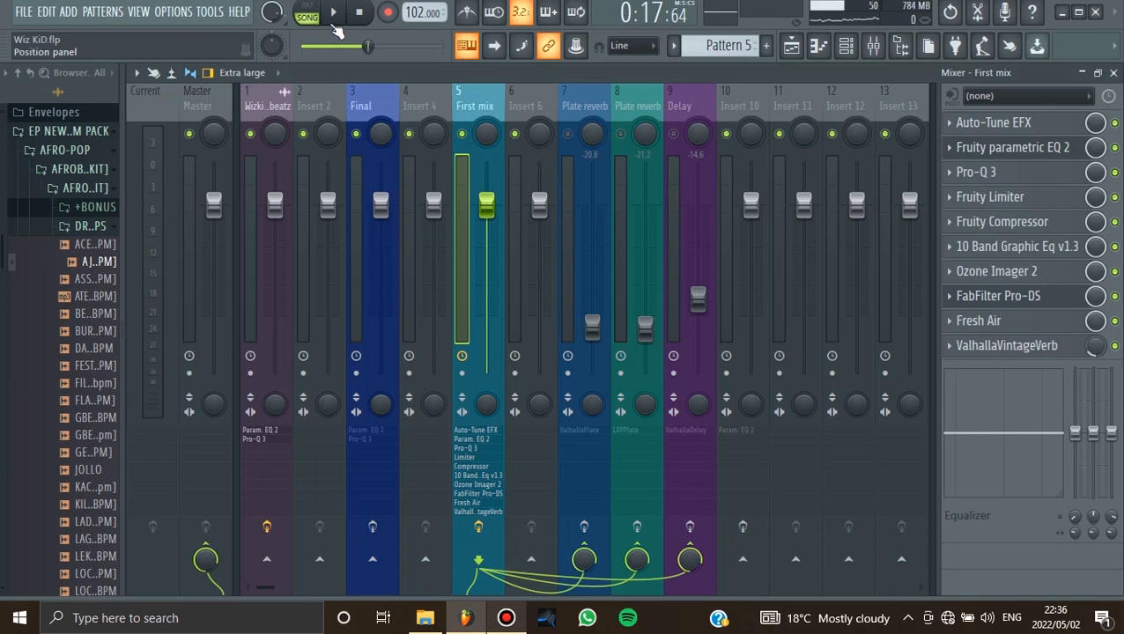
left_click(333, 12)
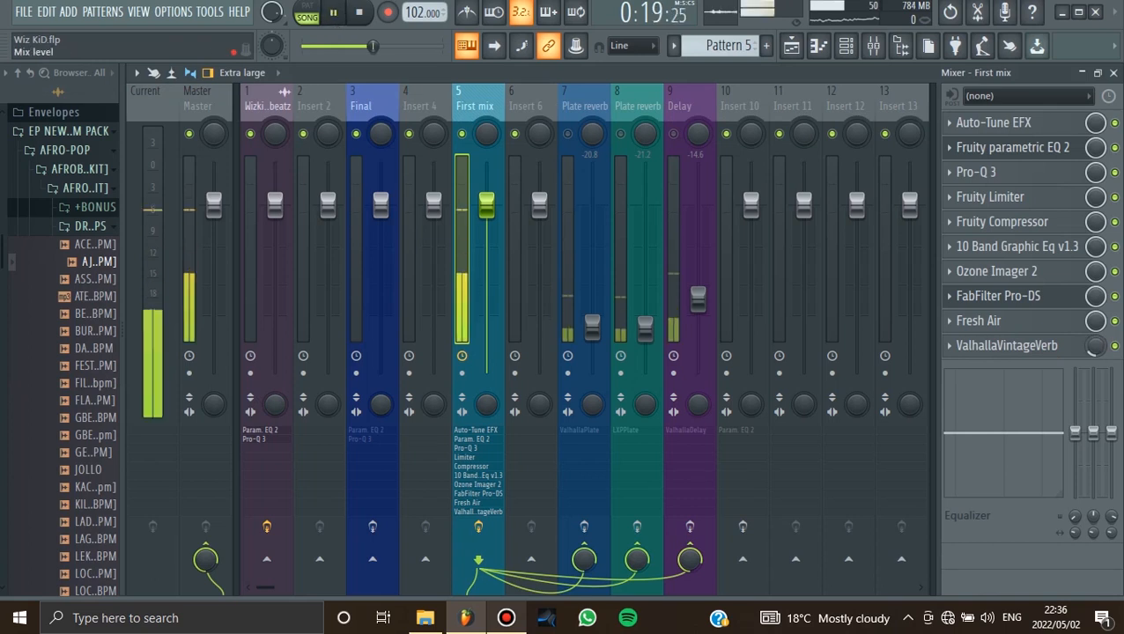
mouse_move(1096, 352)
left_mouse_down()
mouse_move(1096, 326)
mouse_move(1097, 351)
left_mouse_up()
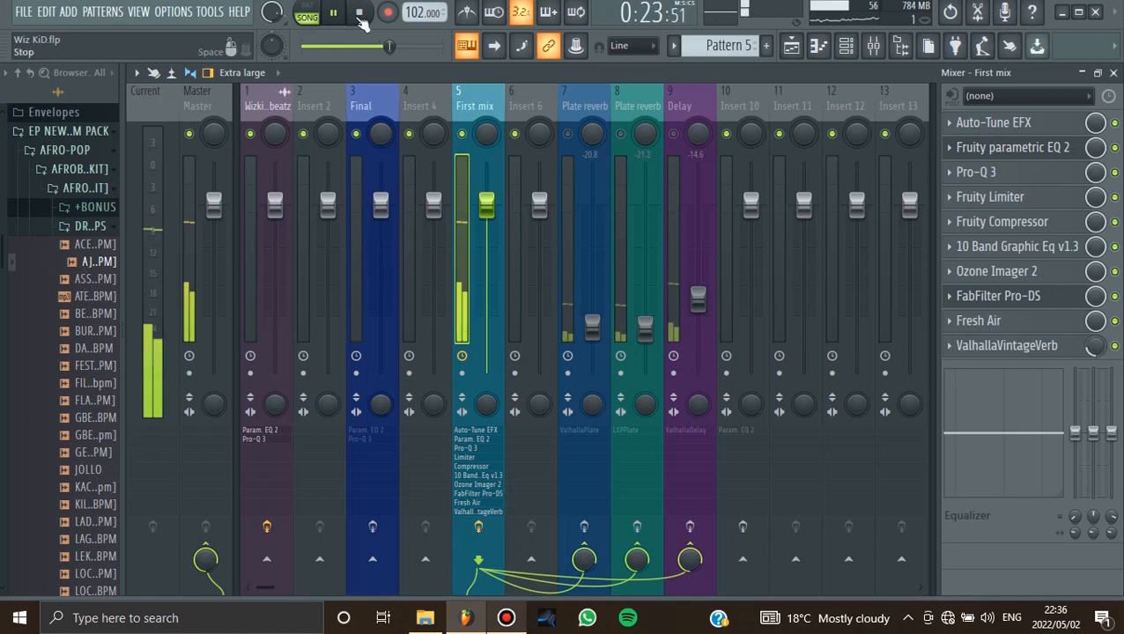
left_click(358, 15)
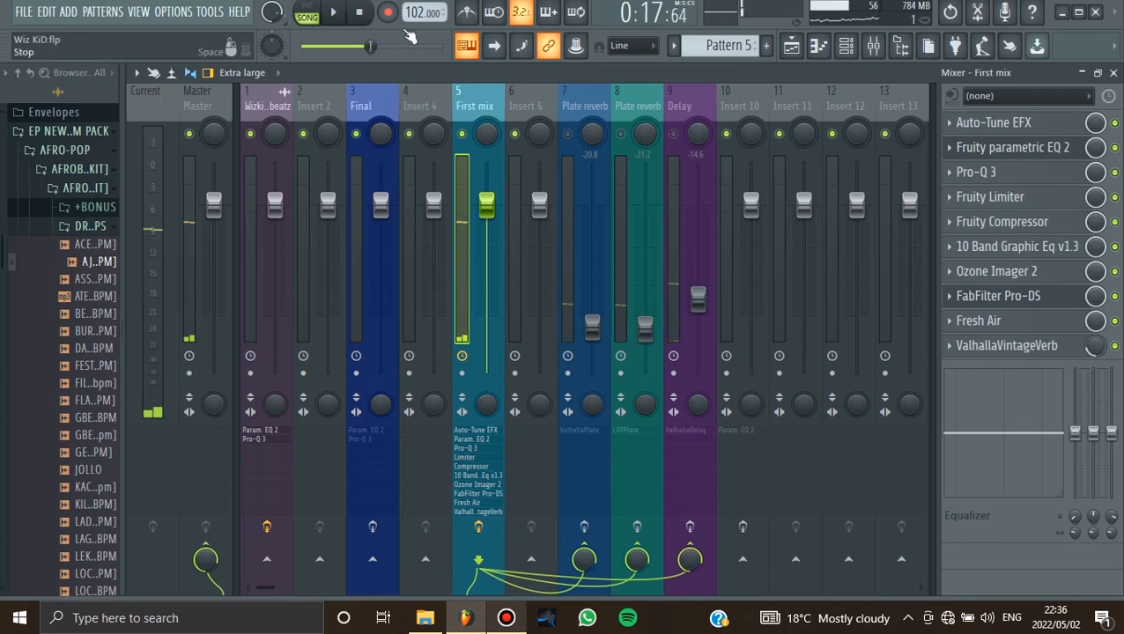
- Inspect the two Plate reverb inserts, and remove and restore the First mix send to Plate reverb insert 7
left_click(627, 102)
left_click(596, 99)
left_click(626, 109)
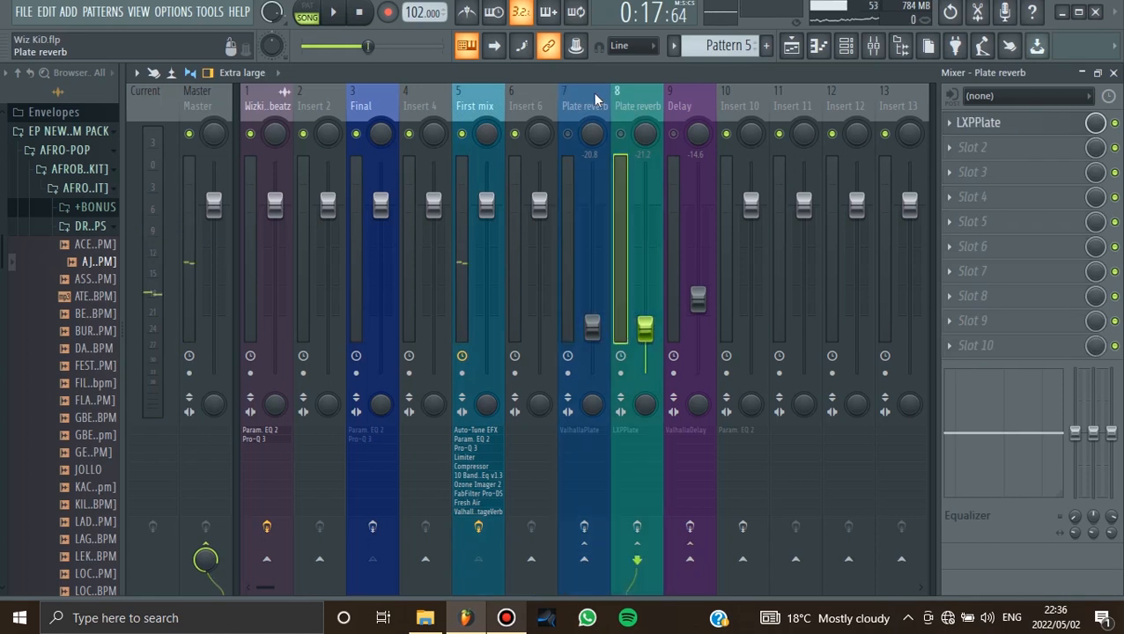
left_click(583, 110)
left_click(476, 105)
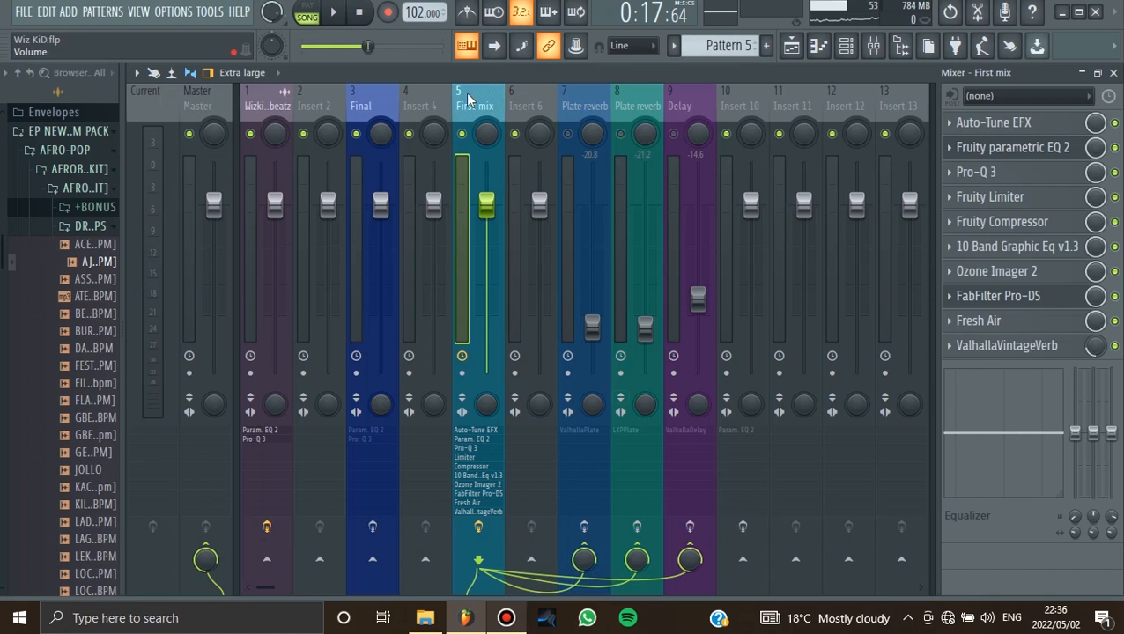
left_click(582, 556)
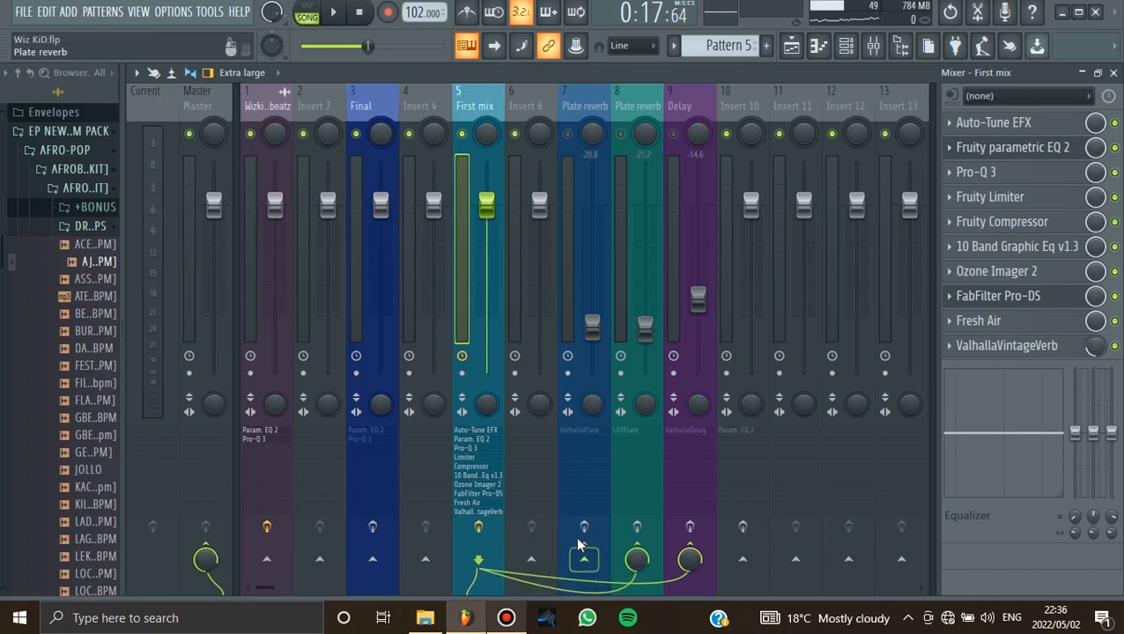
left_click(588, 566)
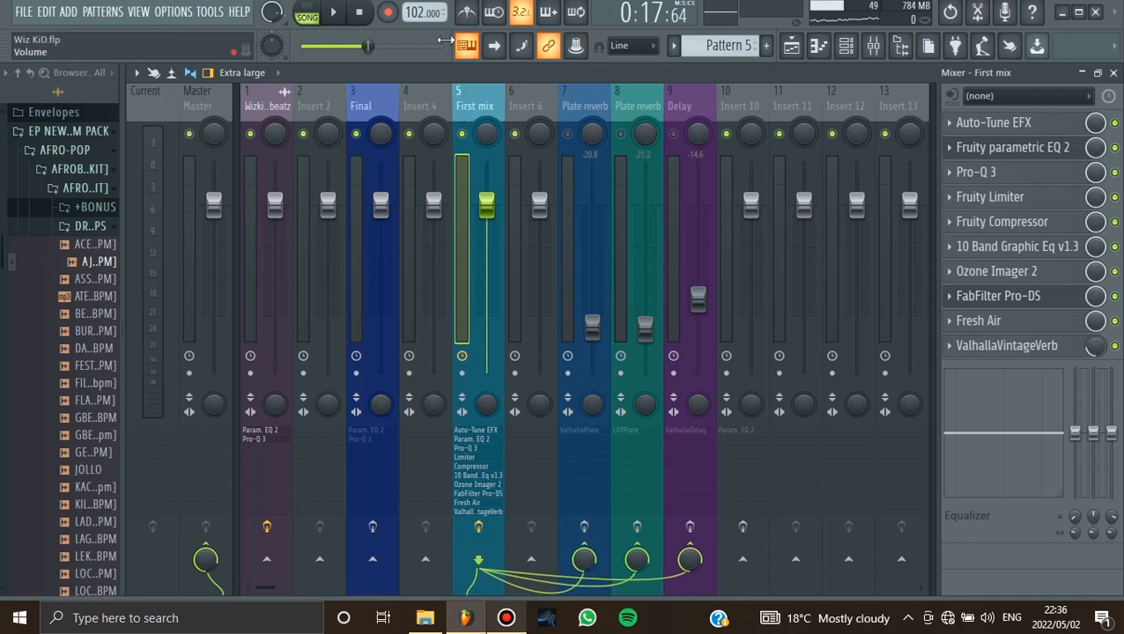
- Unmute Plate reverb insert 7, enable its effect slots and raise its volume fader almost to the maximum
left_click(570, 108)
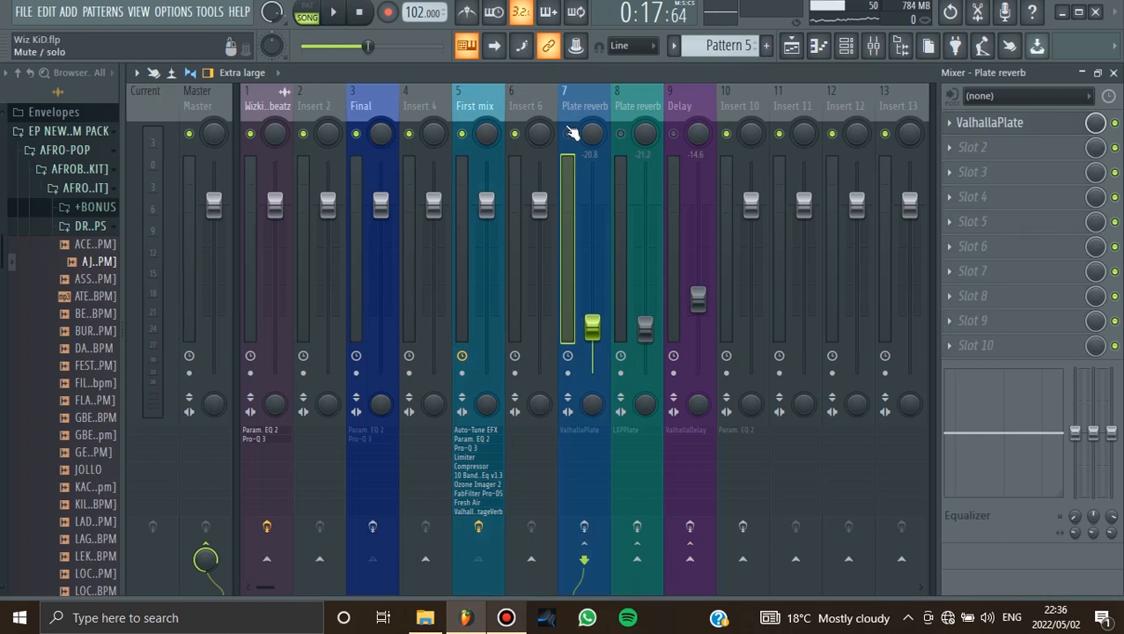
left_click(567, 135)
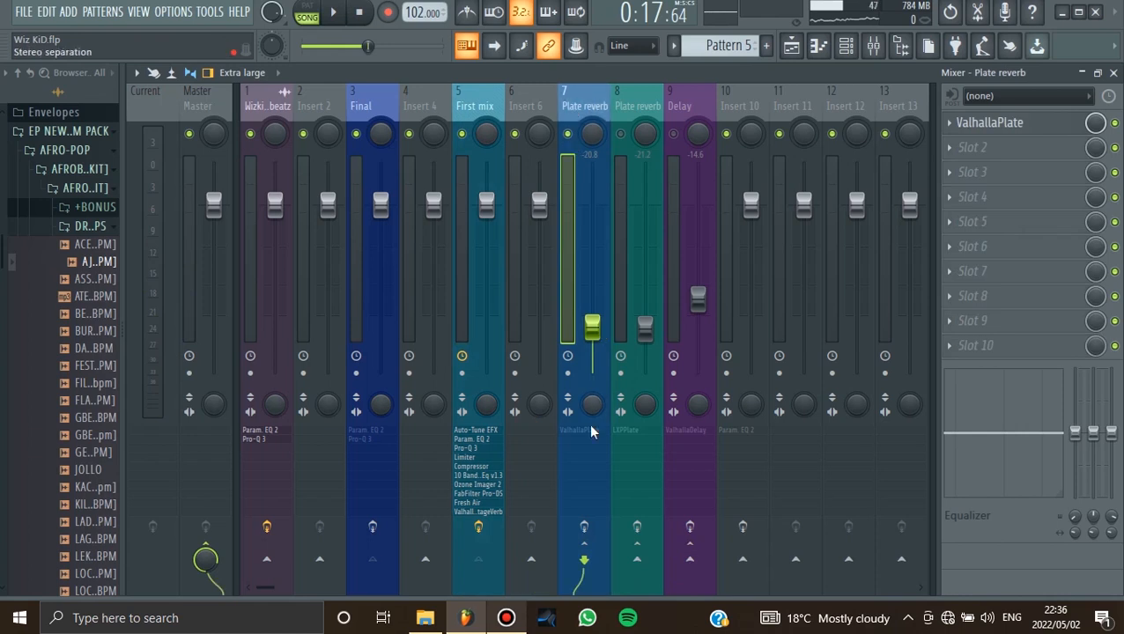
left_click(582, 528)
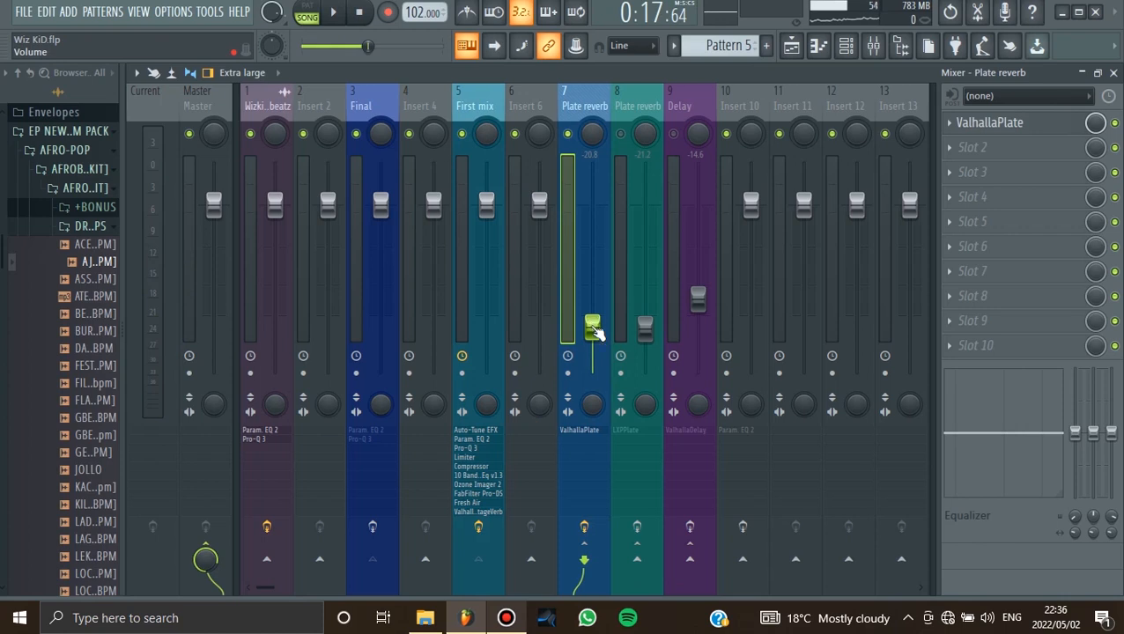
left_click_drag(595, 331, 592, 170)
- Listen to the vocal twice with the raised ValhallaPlate reverb on insert 7
key("space")
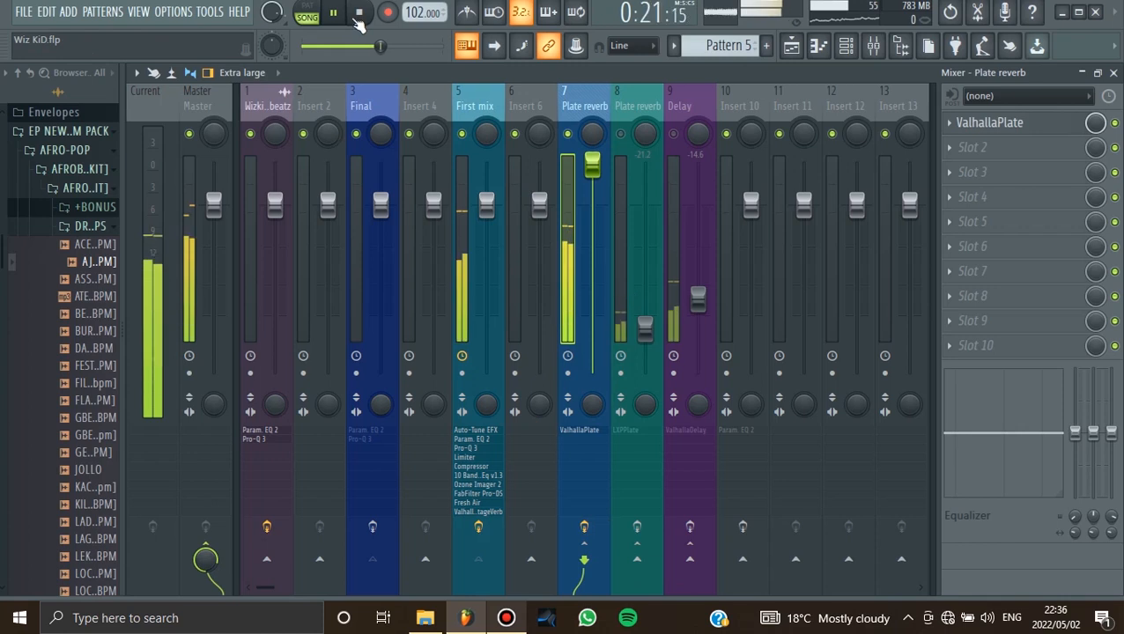
left_click(358, 14)
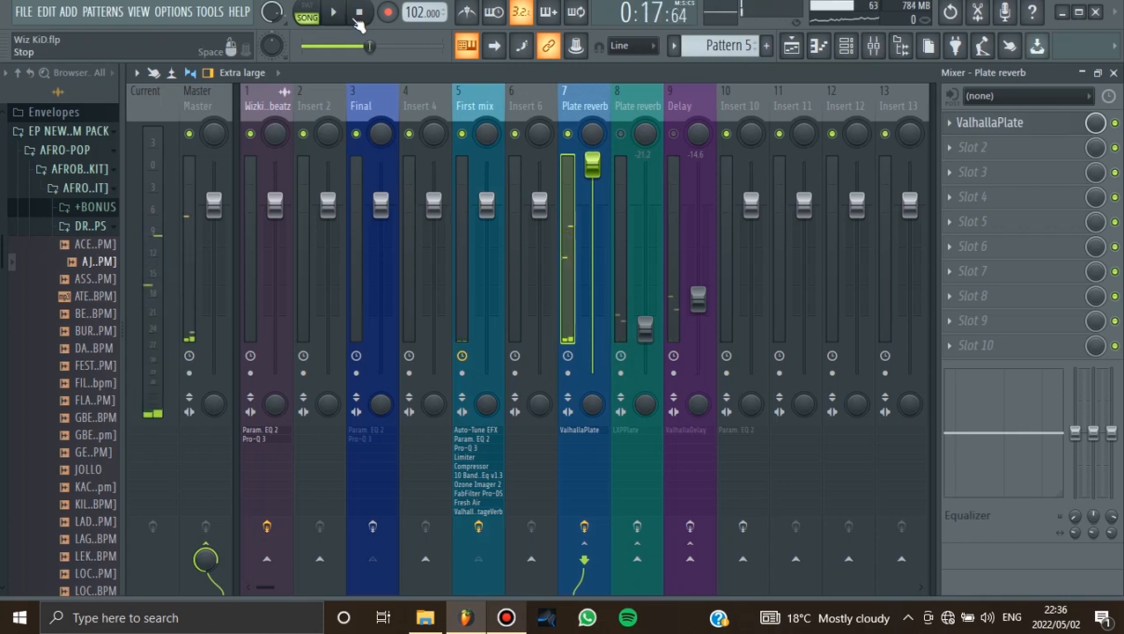
key("space")
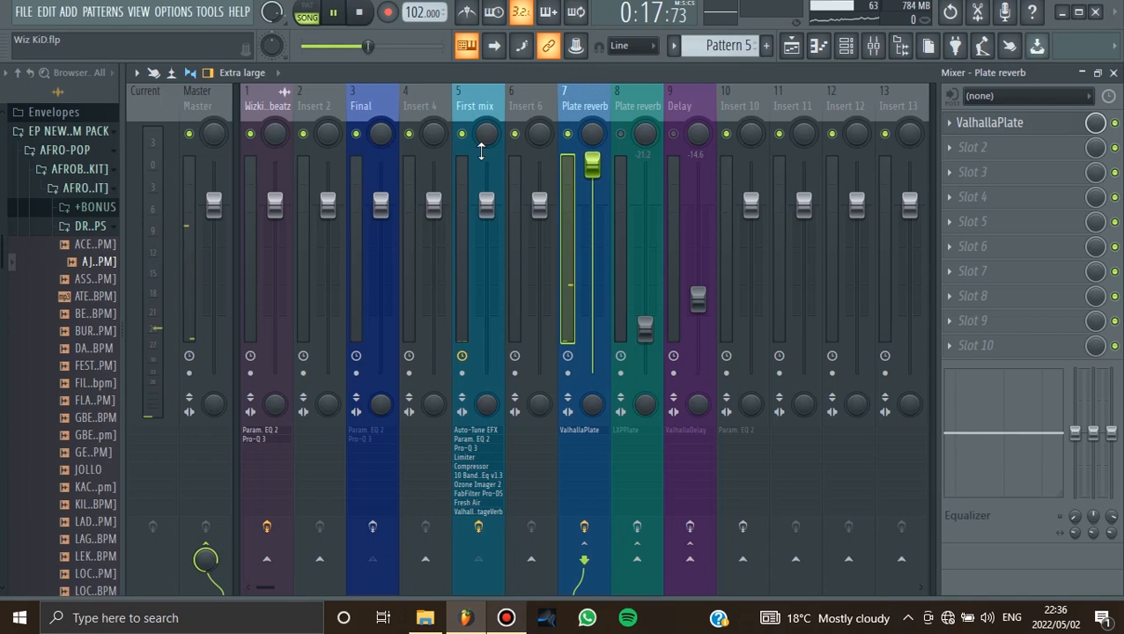
key("space")
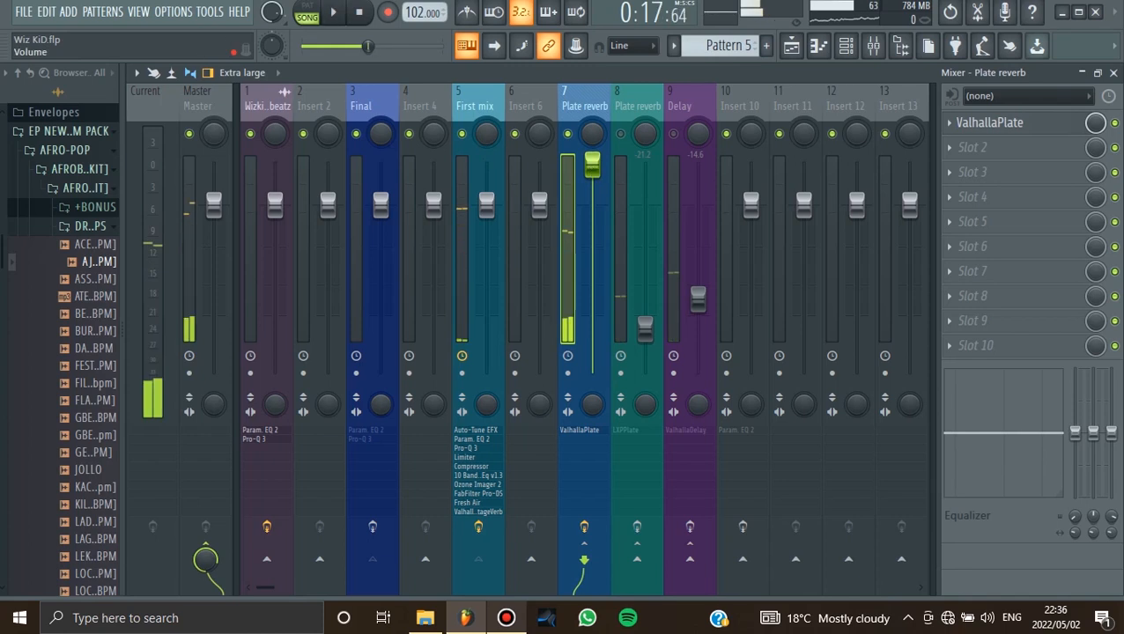
- Lower the Plate reverb insert 7 fader to about -18 dB and compare the vocal with the insert muted and unmuted
left_click_drag(591, 164, 594, 317)
key("space")
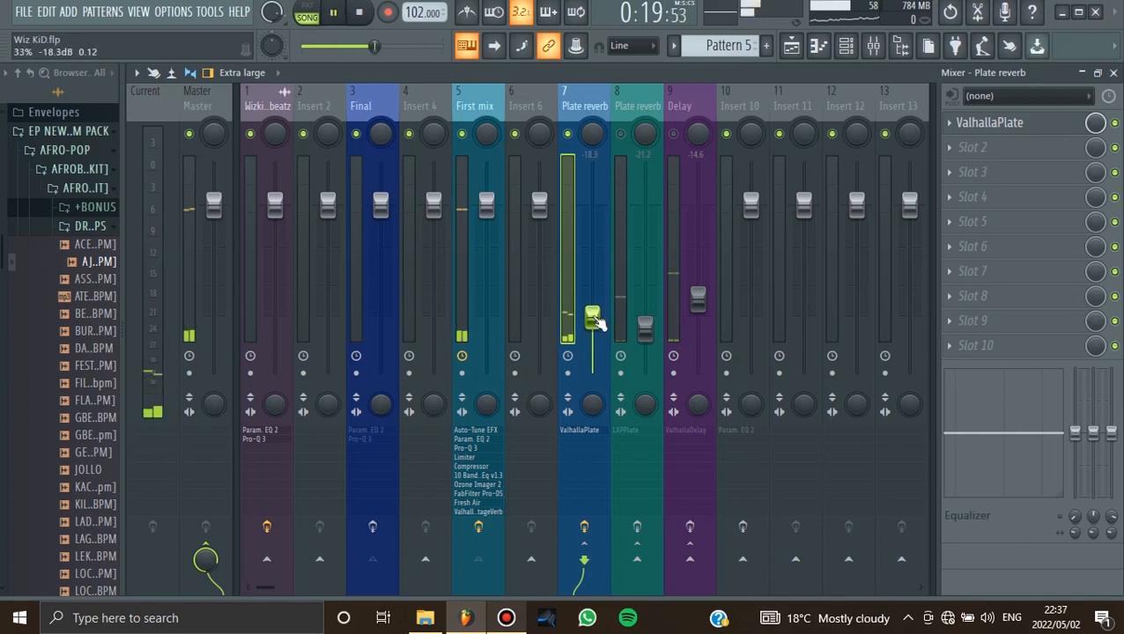
left_click(570, 139)
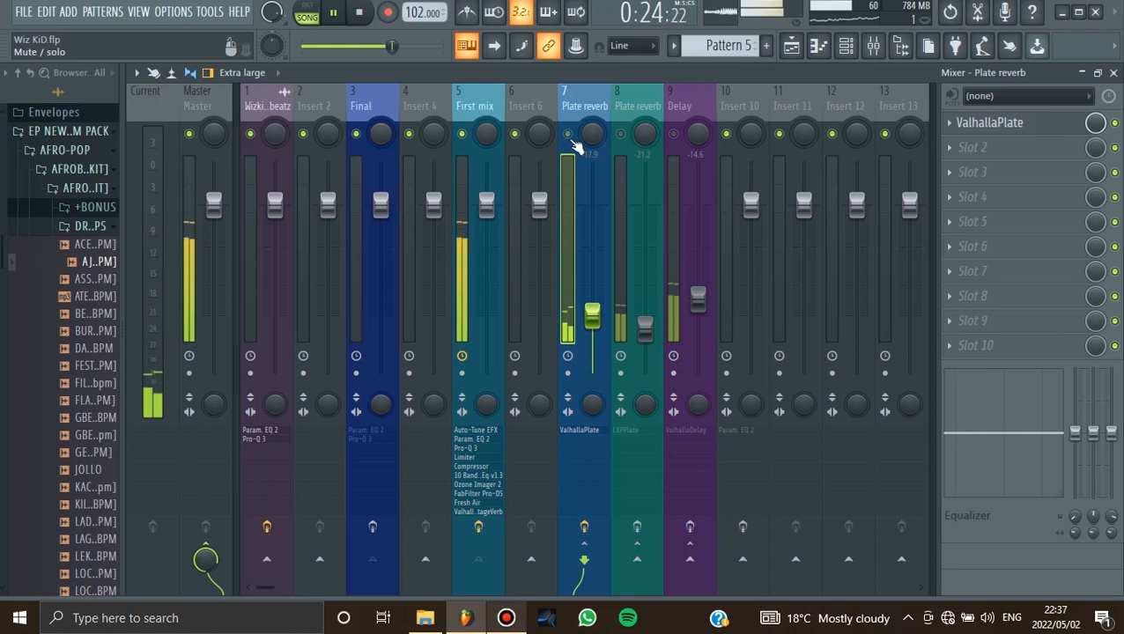
left_click(570, 139)
key("space")
- Enable the effect slots on Plate reverb insert 8, unmute it and listen with its fader raised almost to the maximum
left_click(475, 299)
left_click(636, 534)
left_click_drag(645, 328, 644, 206)
left_click(621, 134)
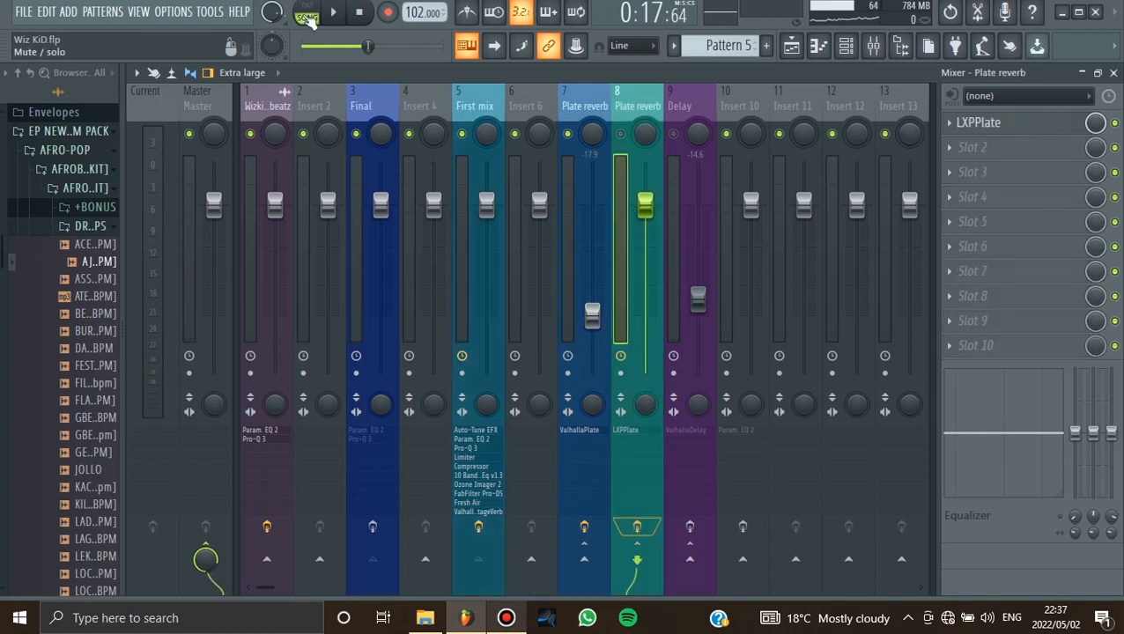
left_click(335, 13)
left_click_drag(645, 205, 649, 167)
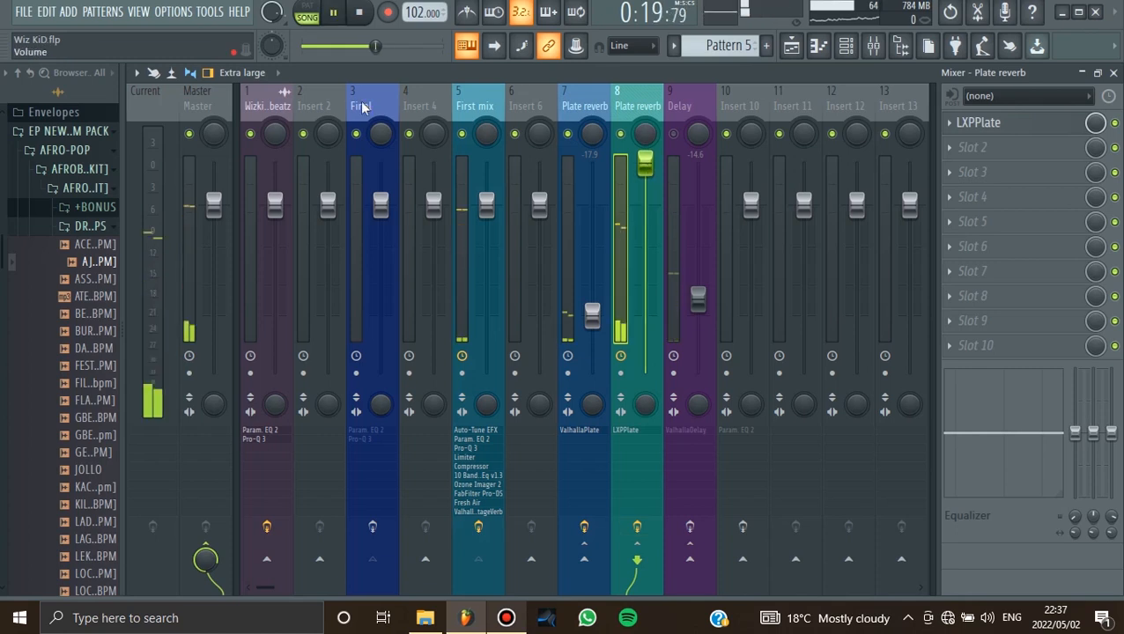
left_click(359, 12)
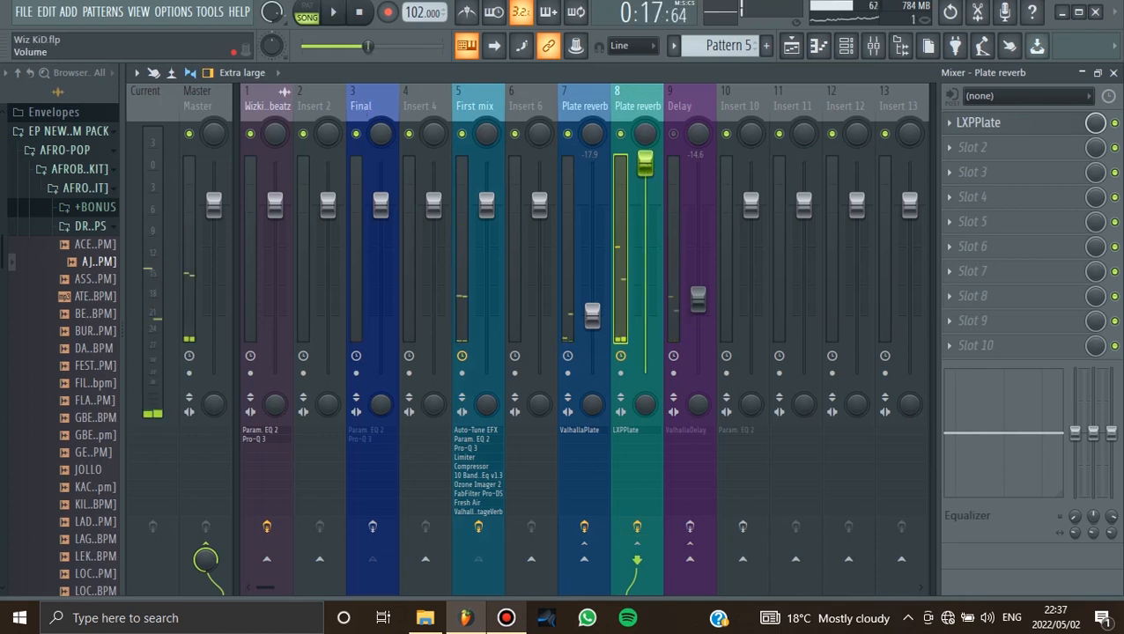
- Lower the Plate reverb faders to about -20.4 dB on insert 7 and about -22.3 dB on insert 8
left_click_drag(645, 163, 645, 332)
left_click(592, 316)
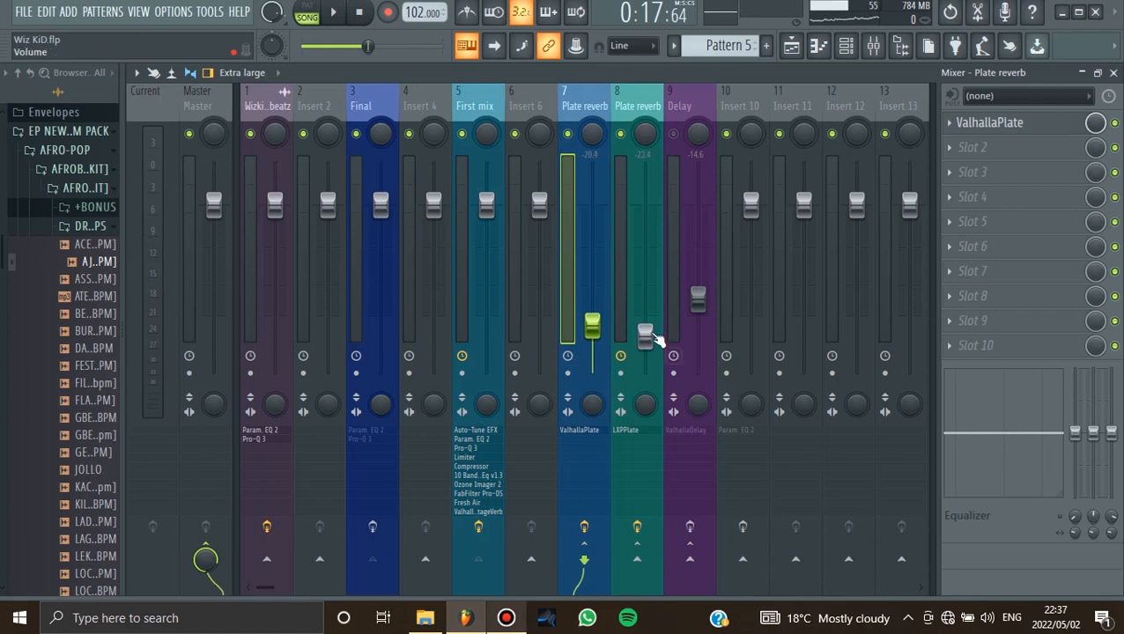
- Save the project and listen to the vocal with both plate reverbs blended in
left_click(22, 11)
left_click(37, 92)
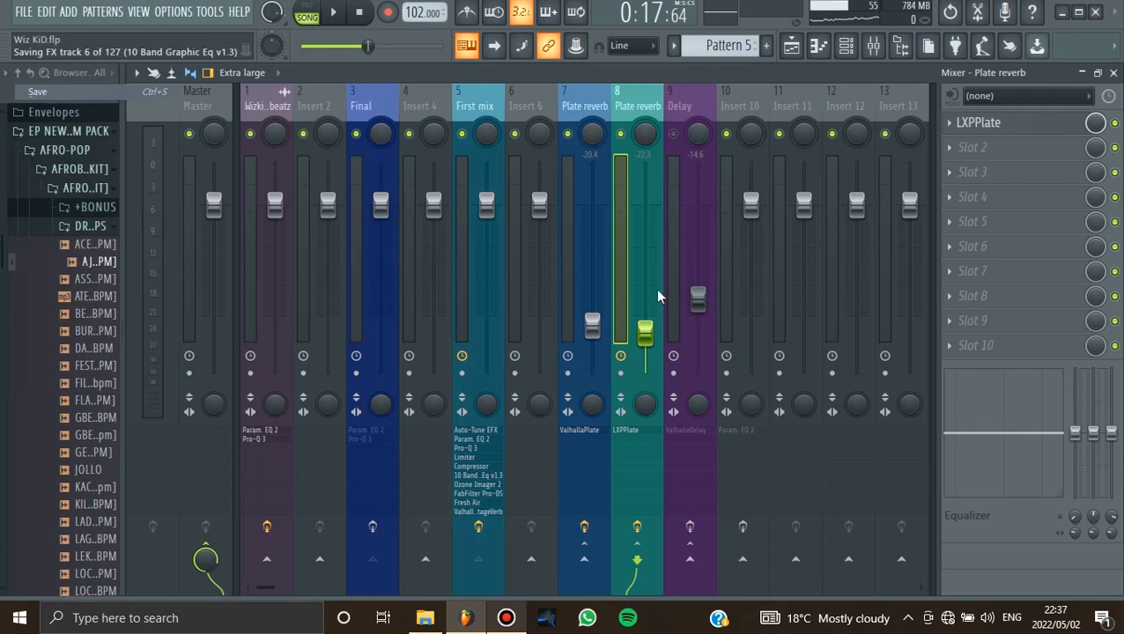
left_click(339, 15)
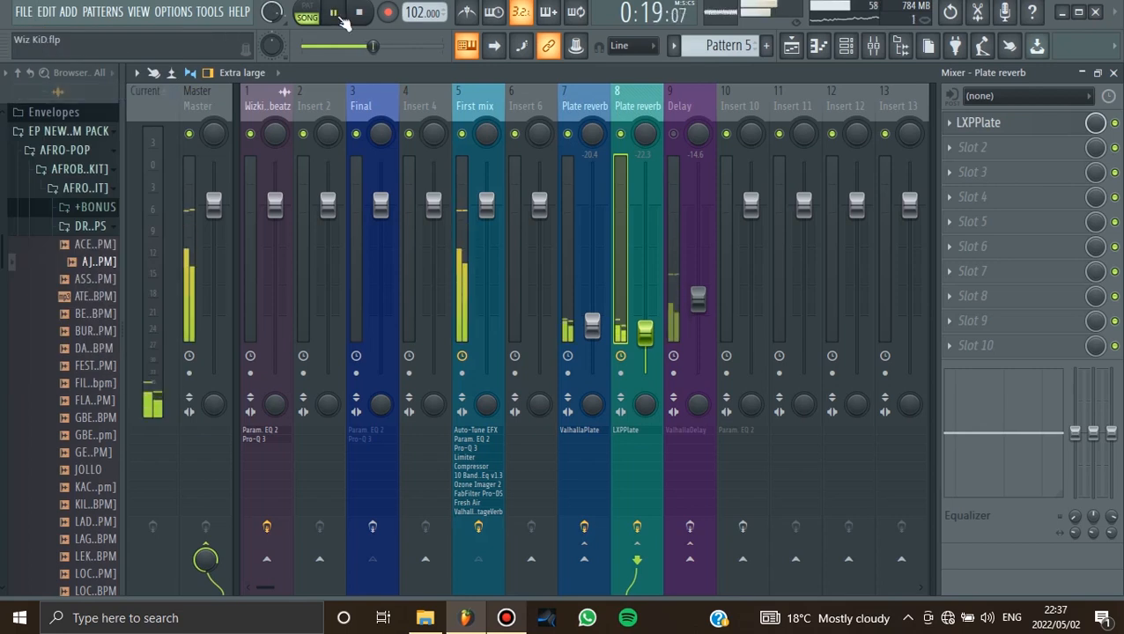
left_click(359, 13)
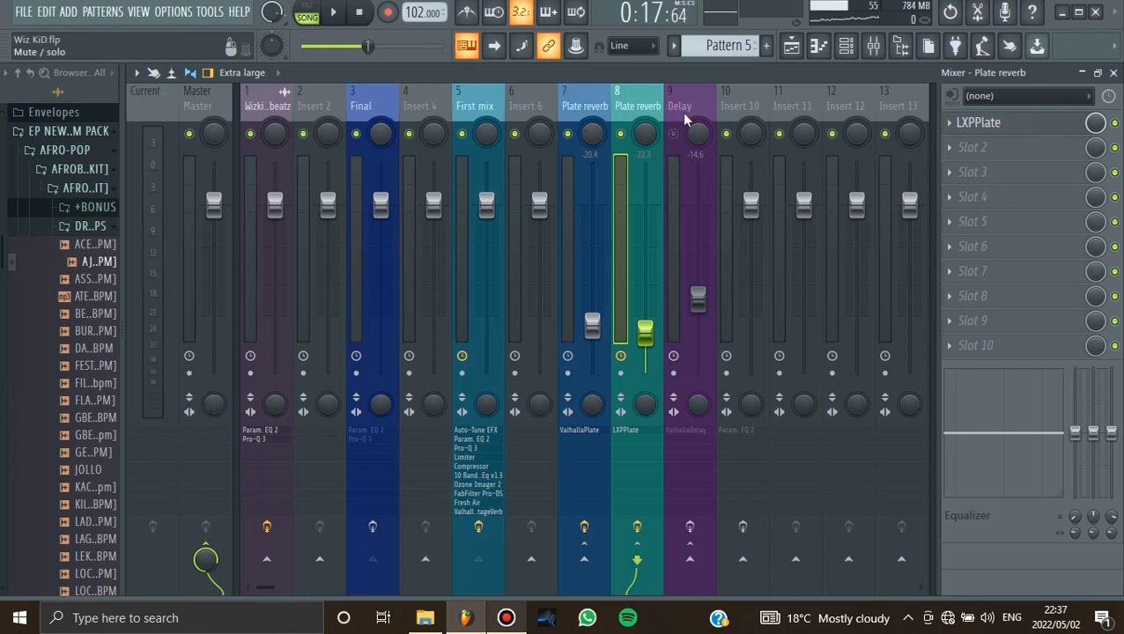
- Unmute the Delay insert with its effect slots enabled, and save the project
left_click(691, 546)
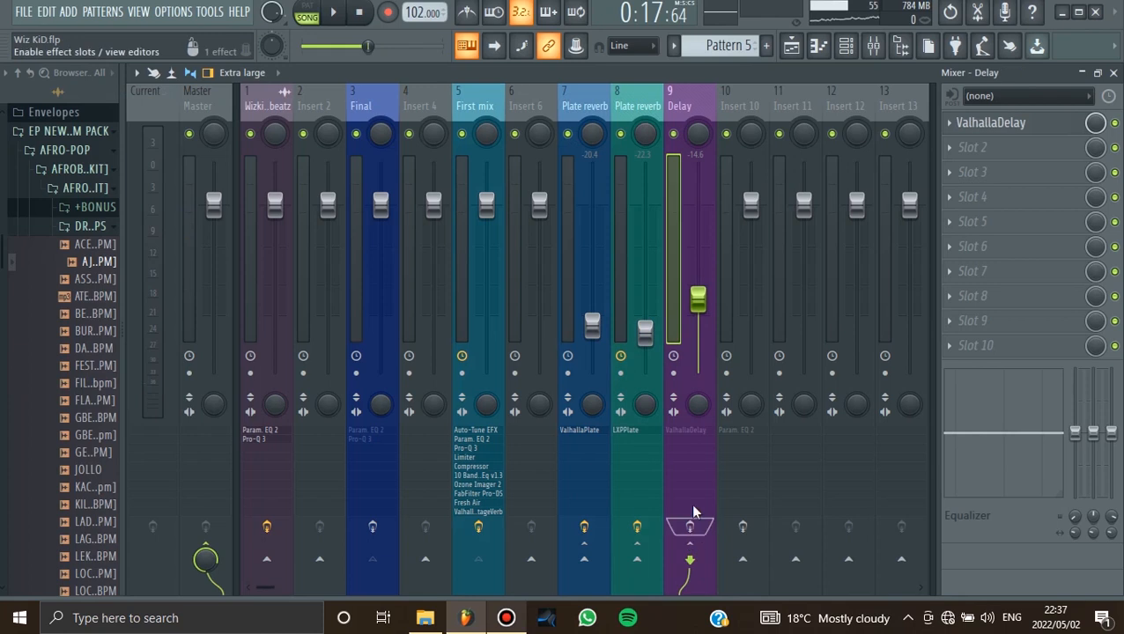
left_click(691, 519)
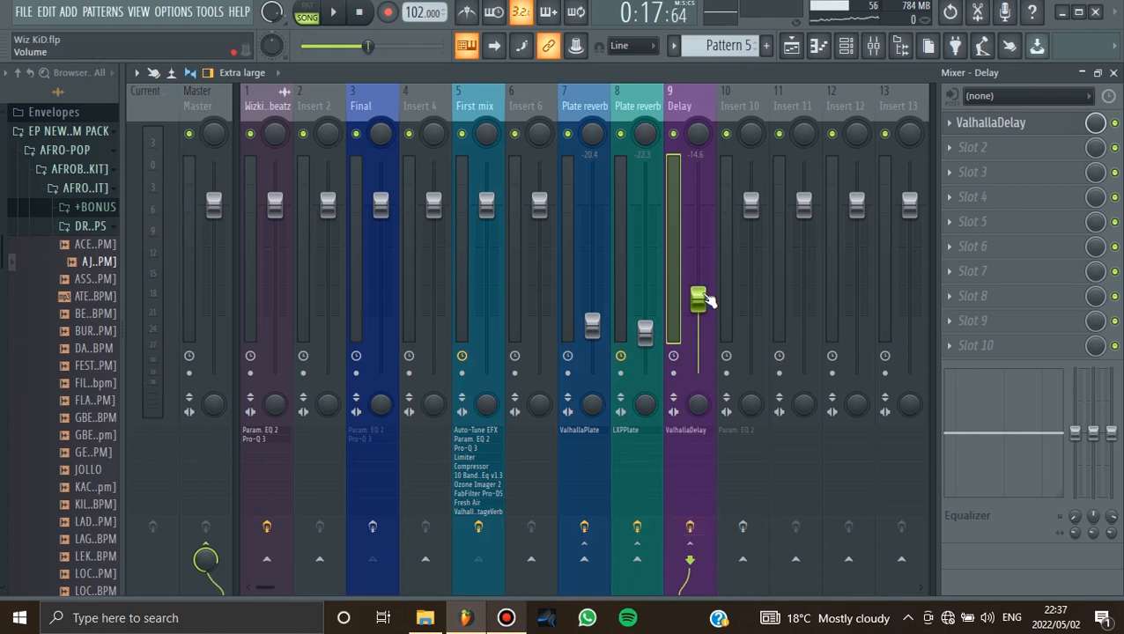
scroll(710, 243, "up", 5)
left_click(22, 12)
left_click(42, 92)
- Listen to the vocal with the Delay fader raised to about -0.9 dB
left_click(334, 12)
left_click_drag(698, 236, 698, 214)
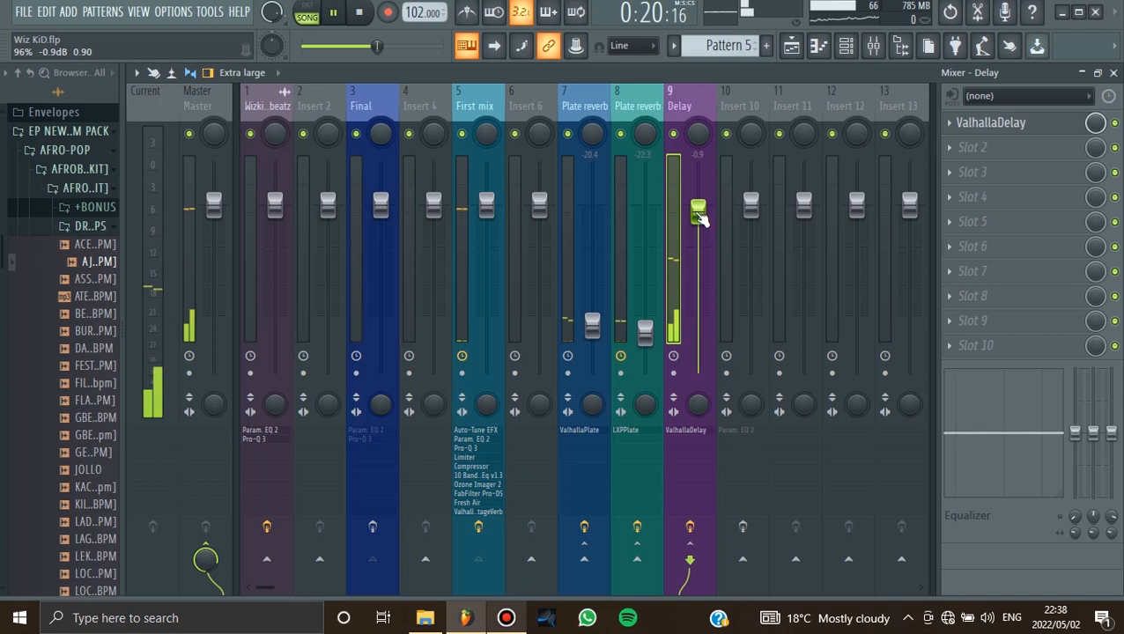
left_click(361, 24)
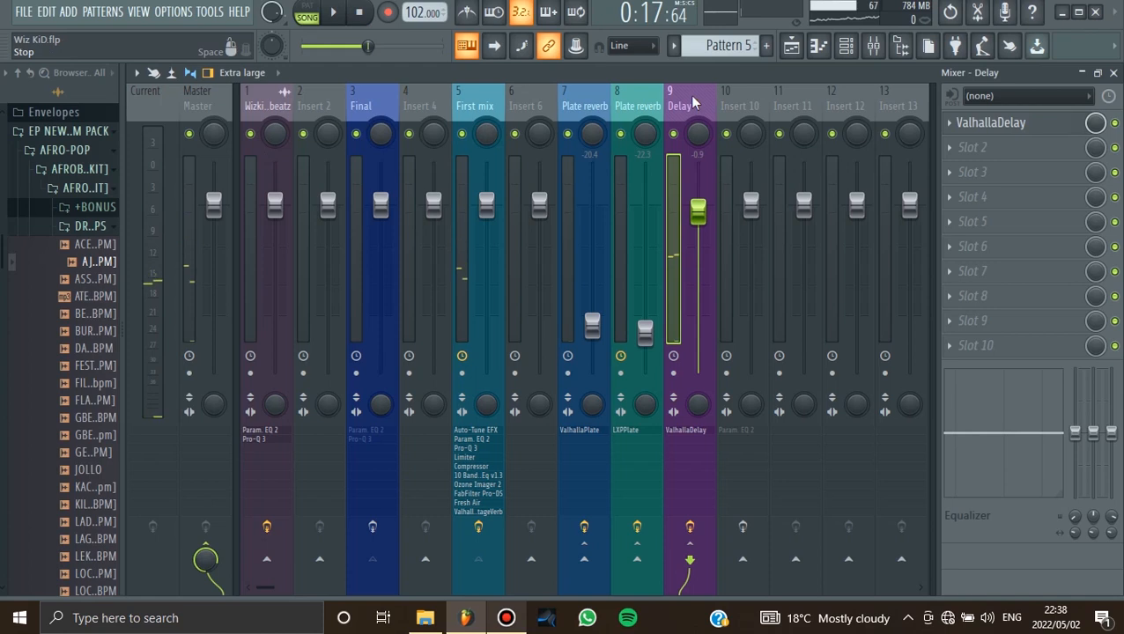
- Lower the Delay fader to about -20.8 dB, reviewing the ValhallaDelay settings and saving the project along the way
left_click_drag(697, 268, 697, 316)
left_click(991, 122)
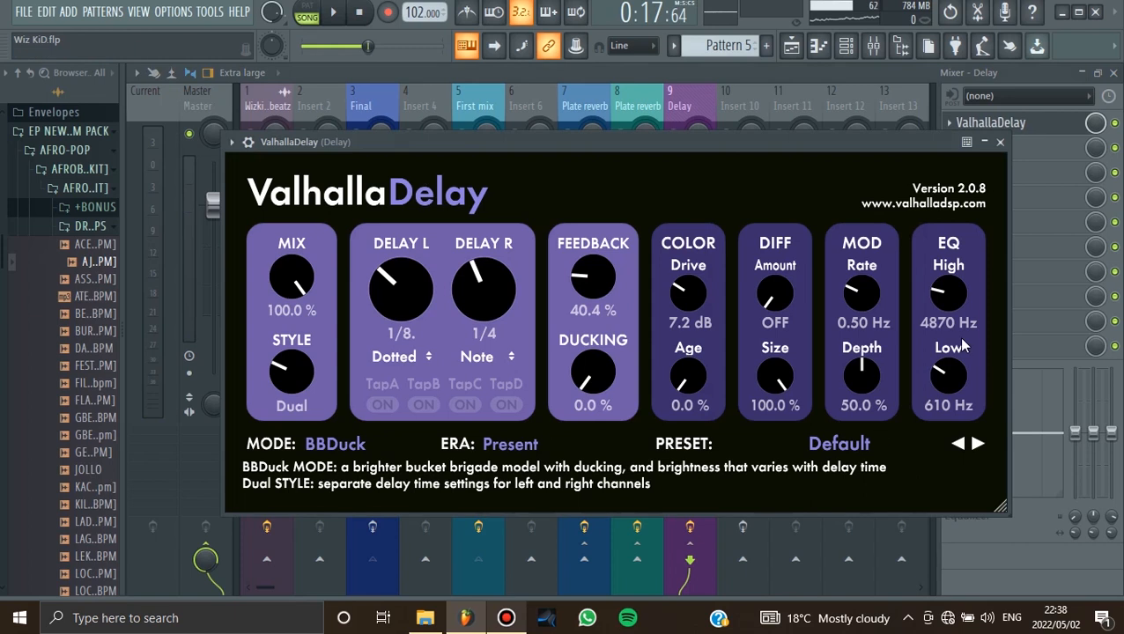
left_click(1000, 142)
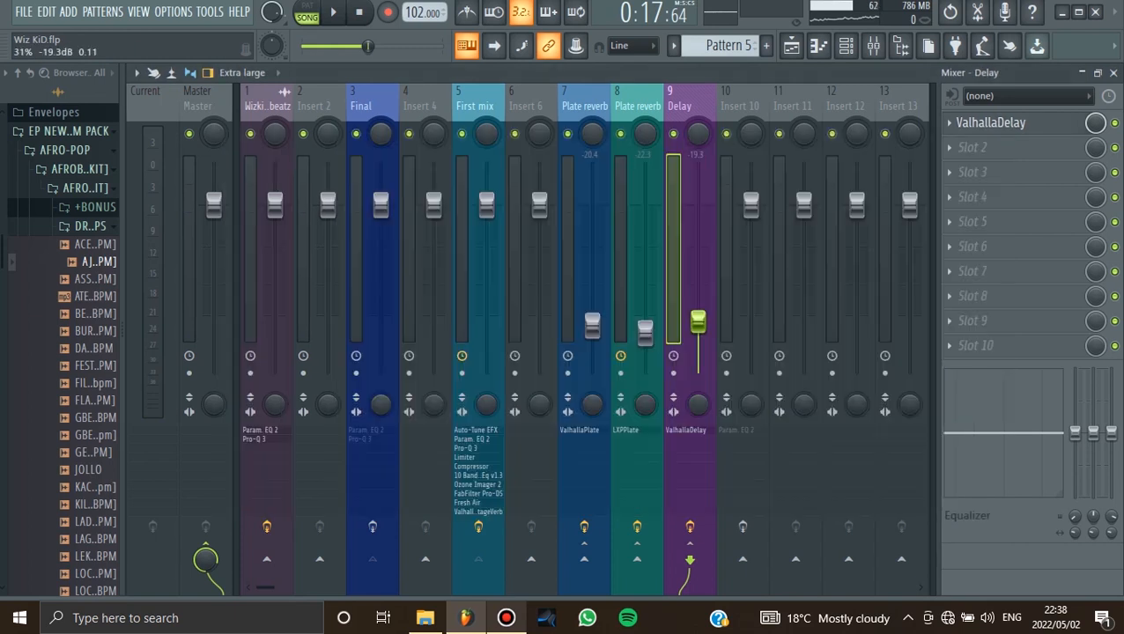
left_click(22, 12)
left_click(38, 92)
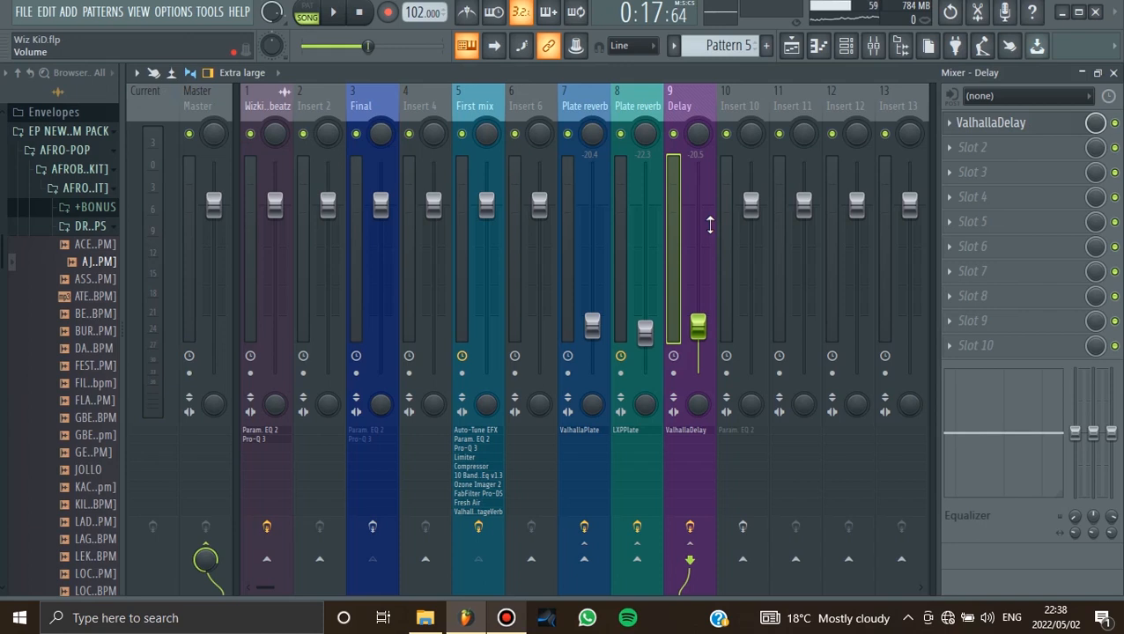
left_click_drag(698, 330, 698, 332)
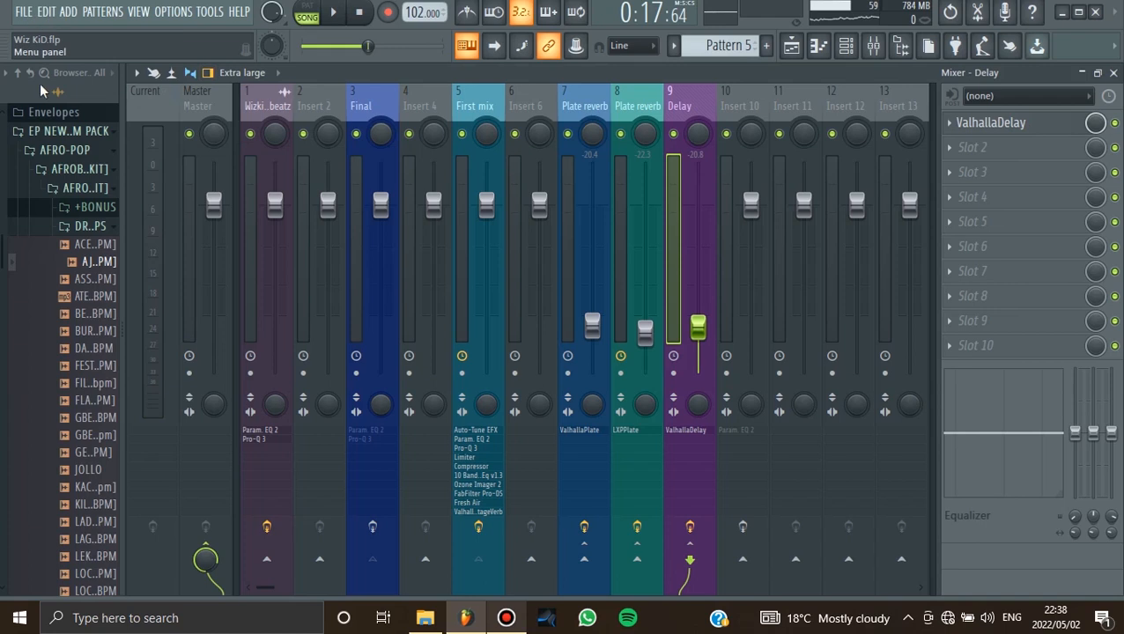
- Disable the effect slots on the First mix, both Plate reverb and Delay inserts
left_click(480, 528)
left_click(584, 527)
left_click(637, 526)
left_click(690, 526)
- Arm the First mix insert for disk recording and bring up the option for rendering armed tracks to wave files
left_click(469, 160)
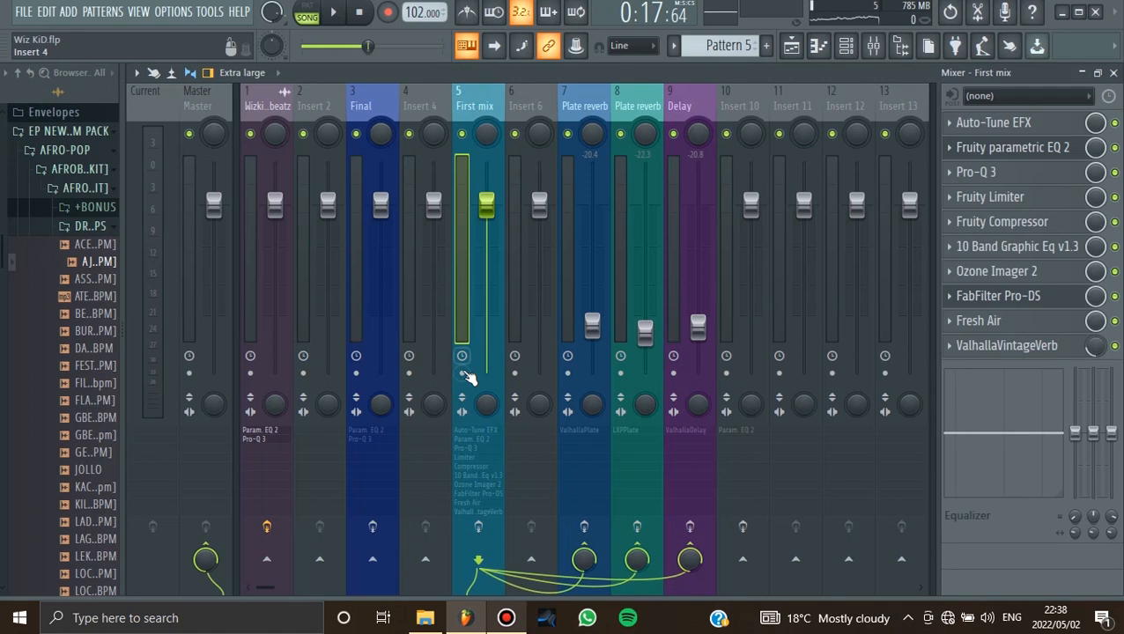
left_click(137, 73)
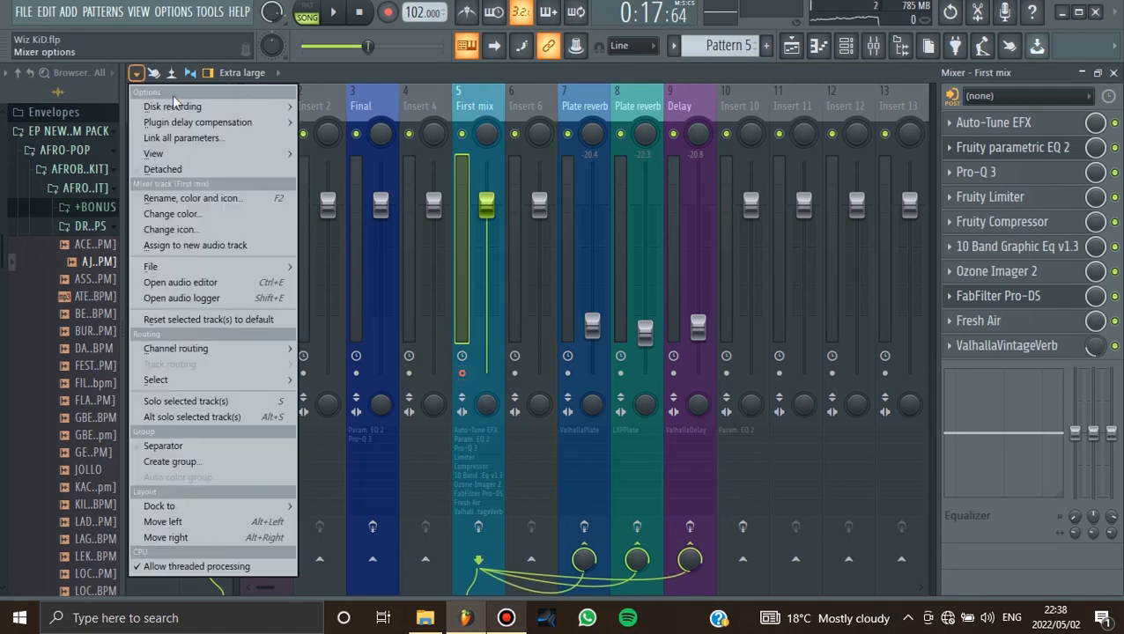
mouse_move(174, 106)
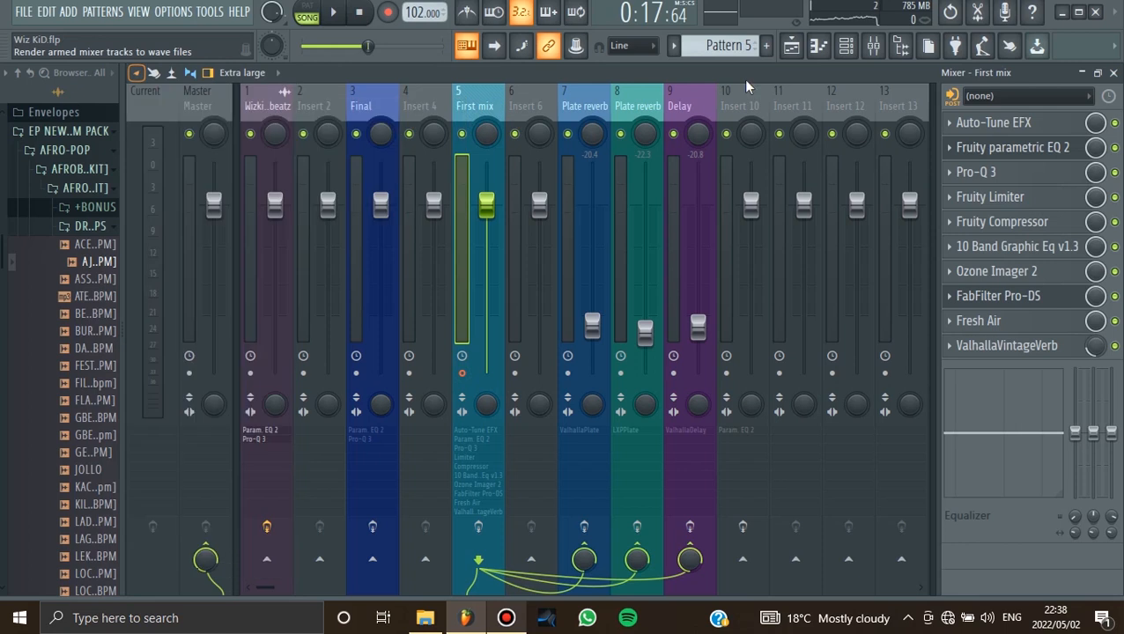
- In the playlist, mute Track 4 and unmute Track 6, which holds the rendered Insert 5 vocal
left_click(791, 46)
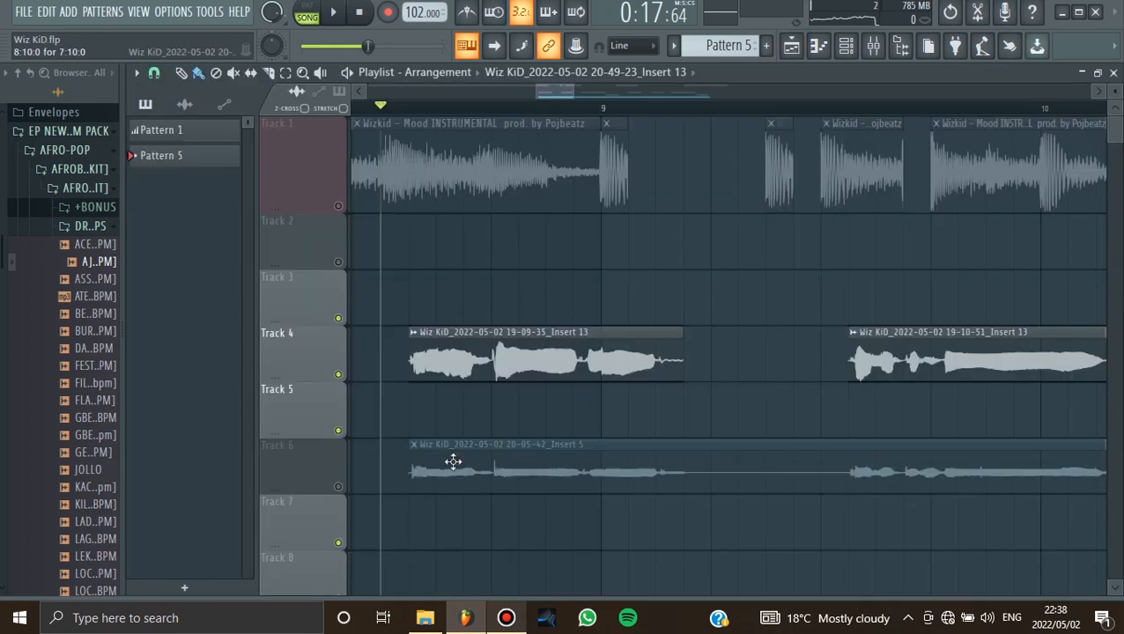
left_click(338, 374)
left_click_drag(570, 91, 629, 101)
left_click(338, 487)
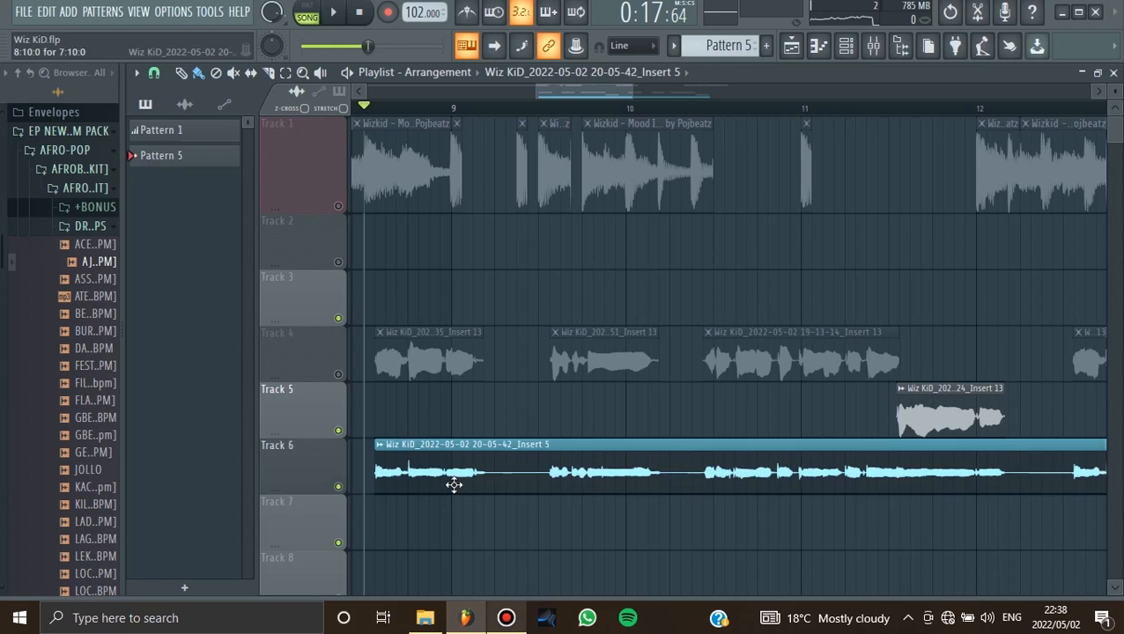
- Check which mixer track the rendered vocal clip on Track 6 is assigned to
double_click(452, 481)
left_click_drag(509, 237, 531, 190)
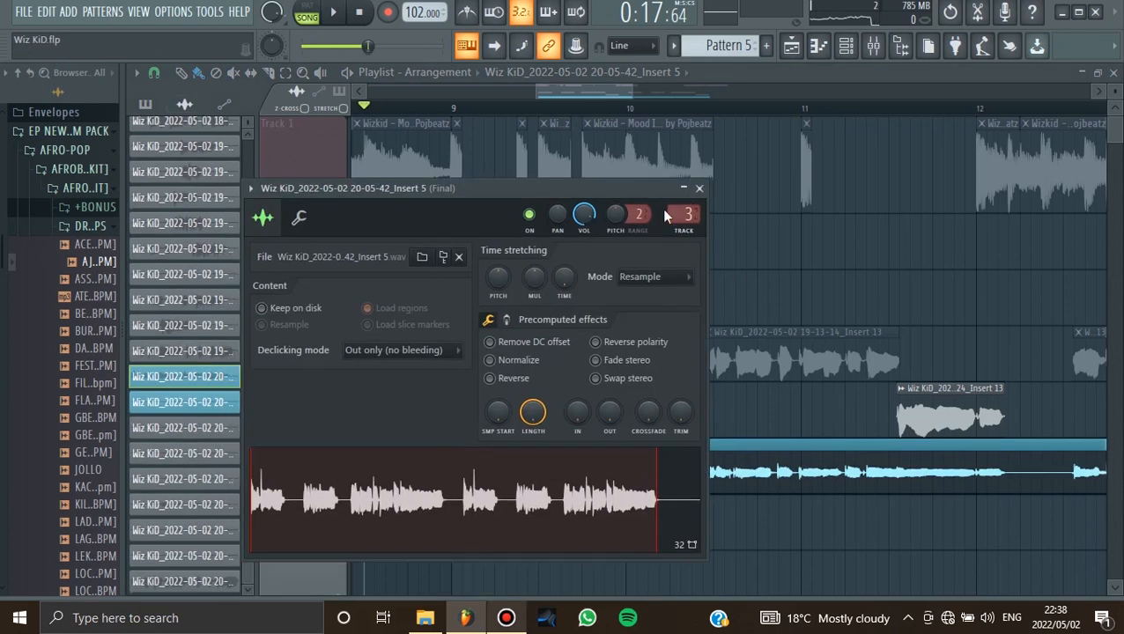
left_click(700, 187)
- Enable the Final mixer insert's effect slots and open its Fruity parametric EQ 2
left_click(873, 46)
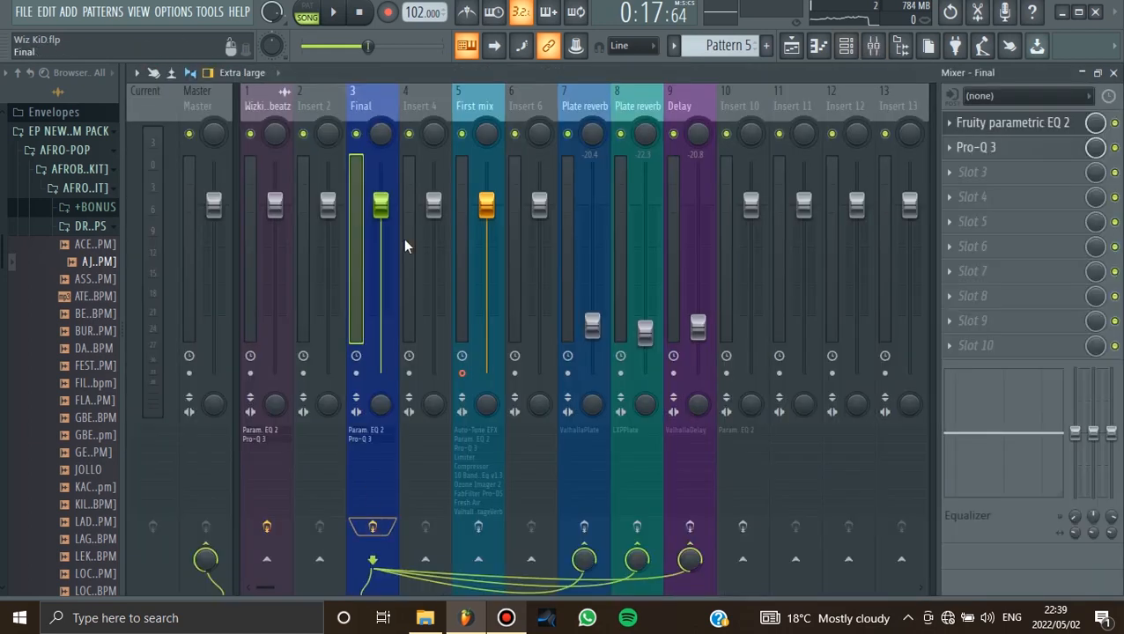
left_click(1000, 128)
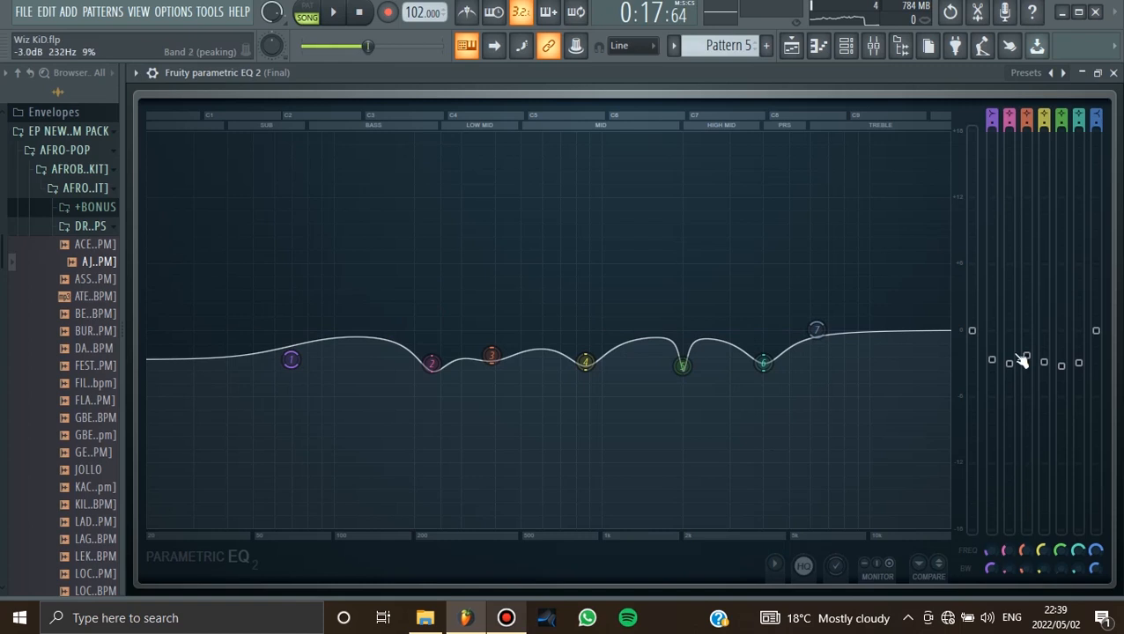
- Boost EQ band 2 at 232 Hz to 18 dB, listen to the vocal, and cut the band to -2.9 dB
left_click_drag(1009, 364, 1011, 140)
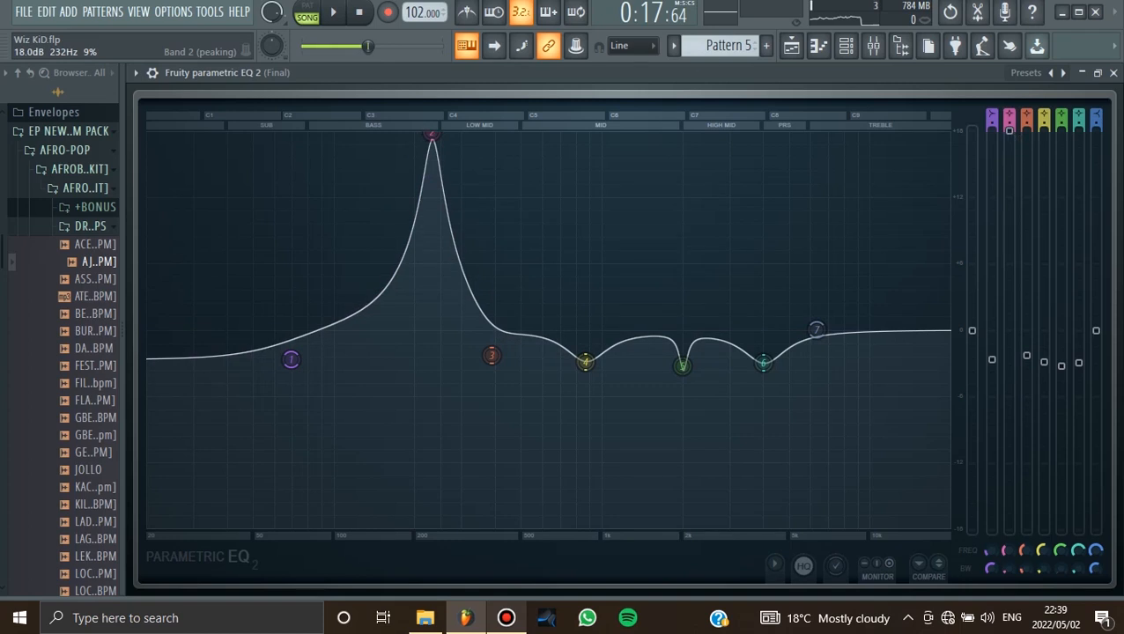
left_click(333, 11)
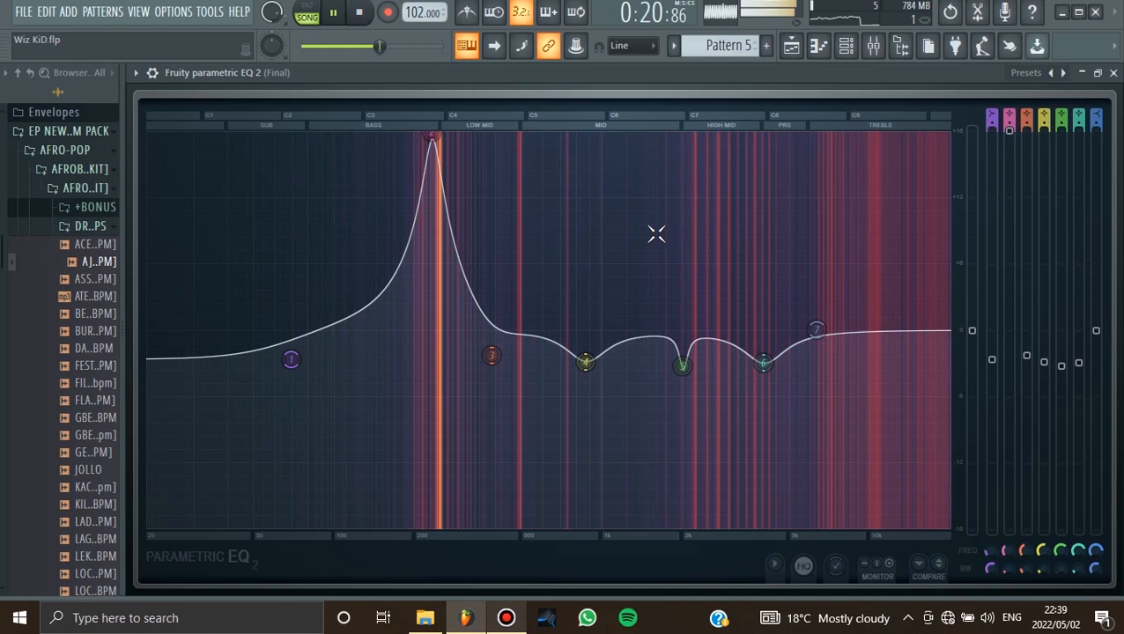
left_click(358, 12)
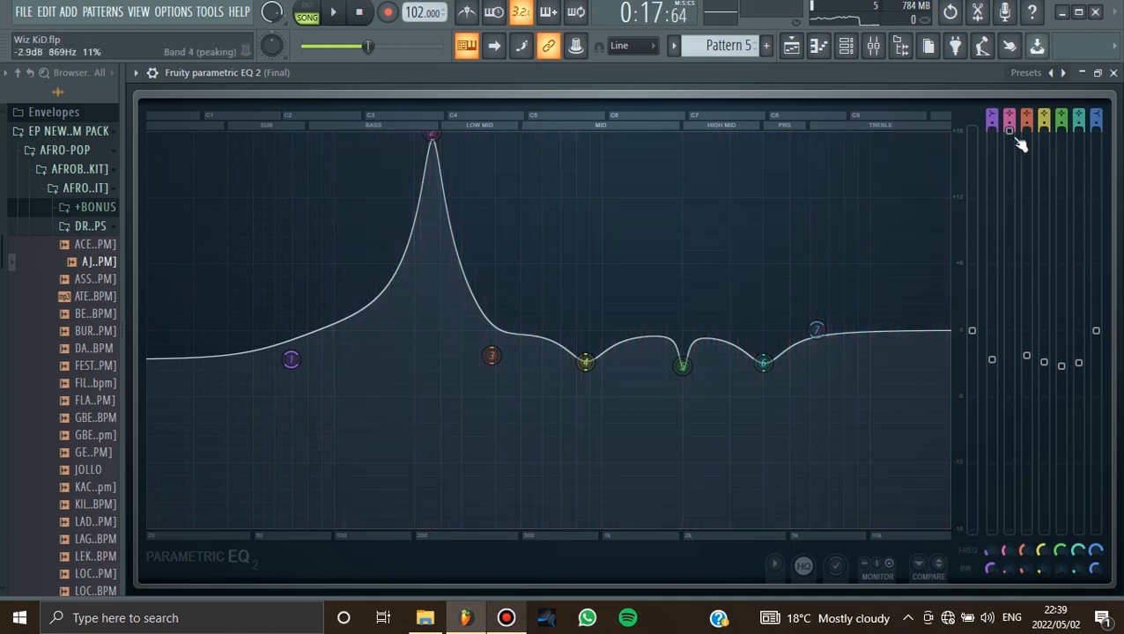
left_click_drag(1011, 134, 1009, 357)
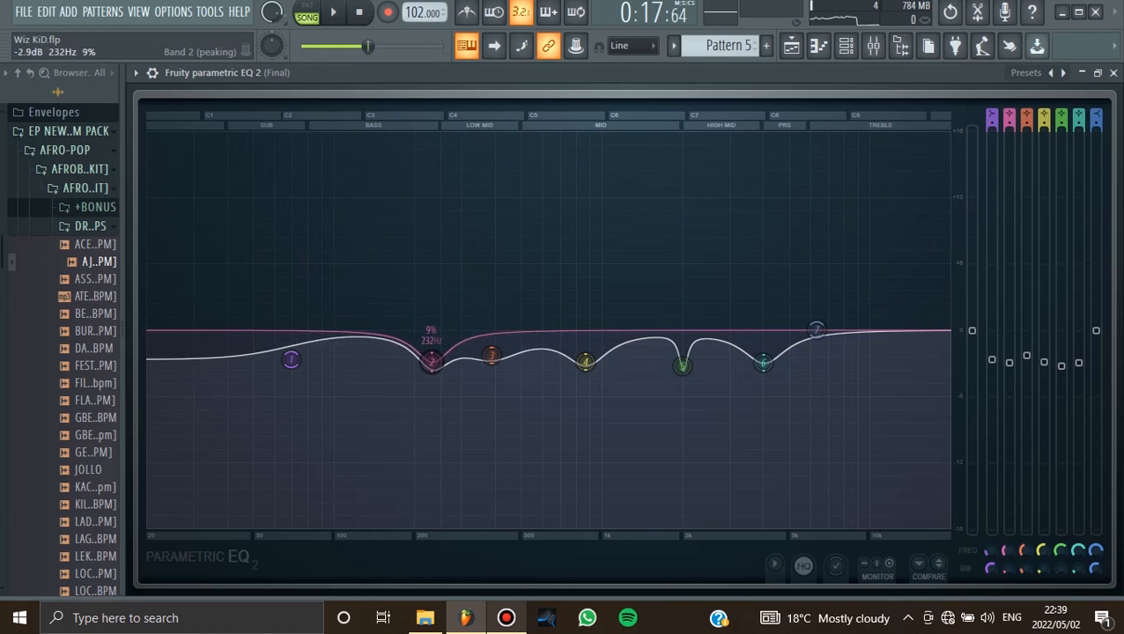
- Boost EQ band 3 at 388 Hz to the maximum, listen, cut it to -2.9 dB and close the equalizer
left_click_drag(1028, 358, 1028, 130)
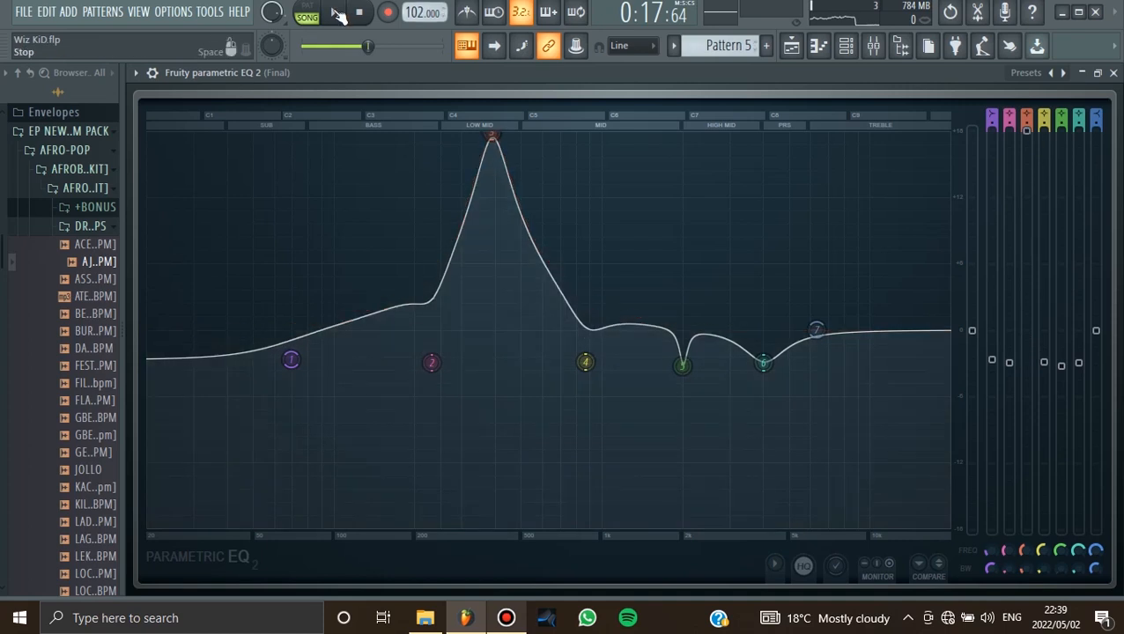
left_click(337, 12)
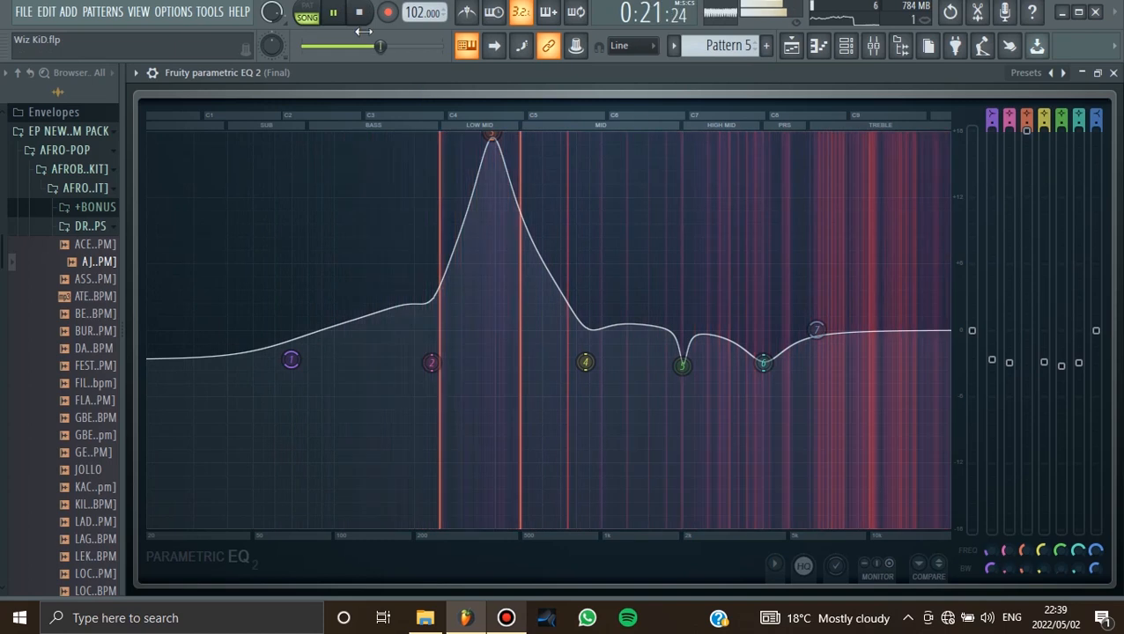
key("space")
left_click_drag(492, 132, 492, 361)
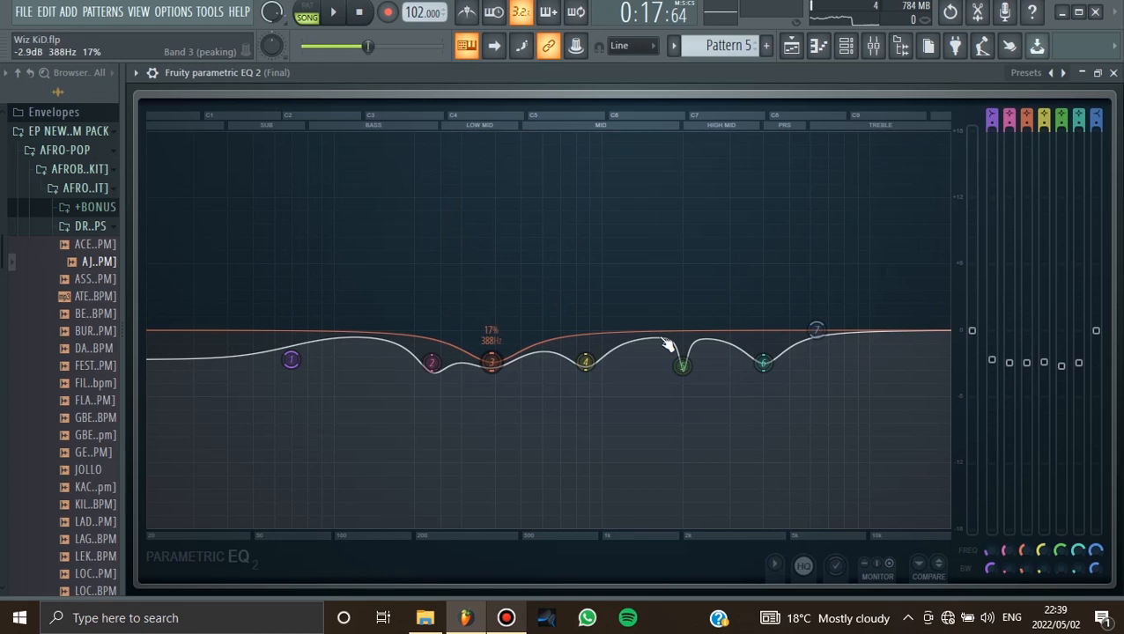
key("Escape")
- In the Final insert's Pro-Q 3, add a bell band boosted to about 30 dB, listen, and set its gain to -4.61 dB
left_click(997, 148)
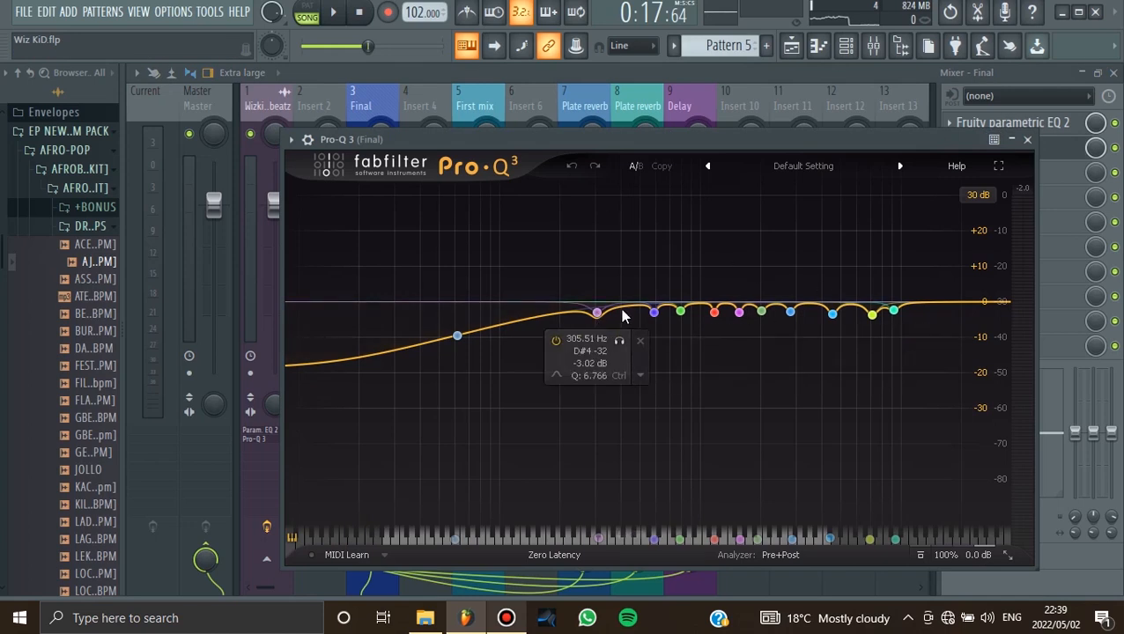
left_click_drag(630, 308, 624, 197)
key("space")
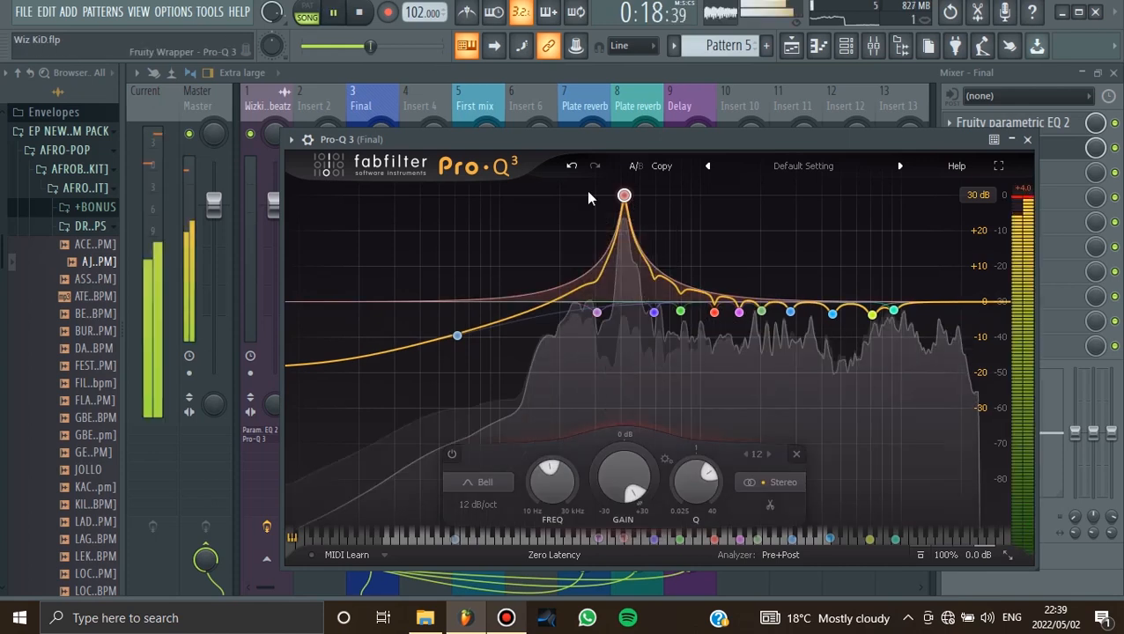
key("space")
mouse_move(622, 479)
left_mouse_down()
mouse_move(618, 621)
mouse_move(618, 492)
left_mouse_up()
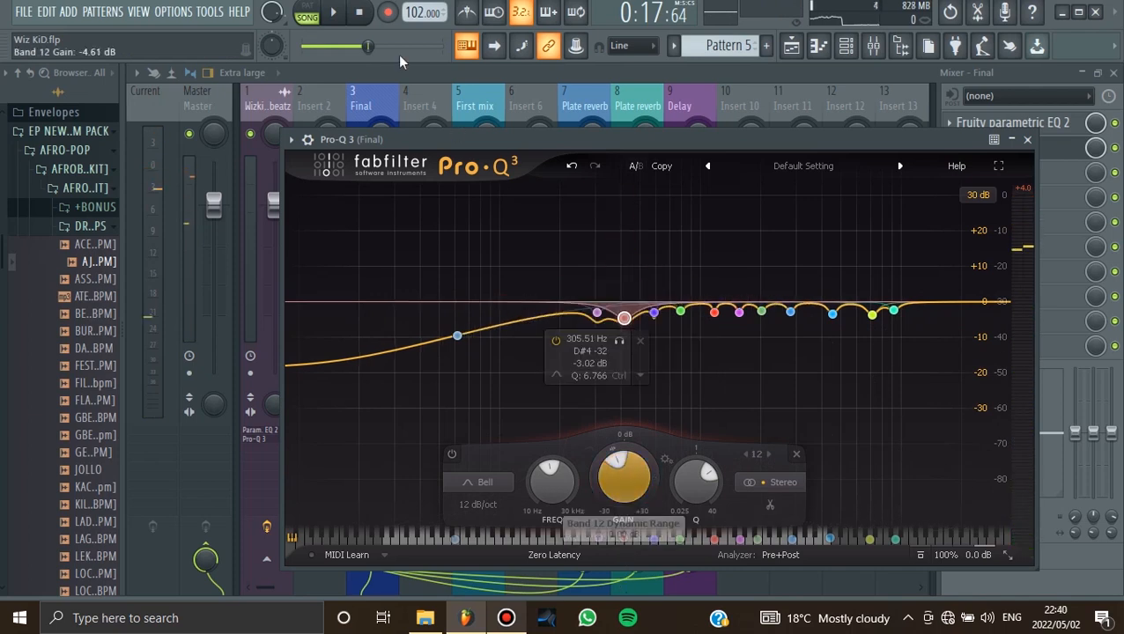
- Play the vocal through the Final insert's Pro-Q 3, stop playback and bring the mixer back into view
left_click(333, 13)
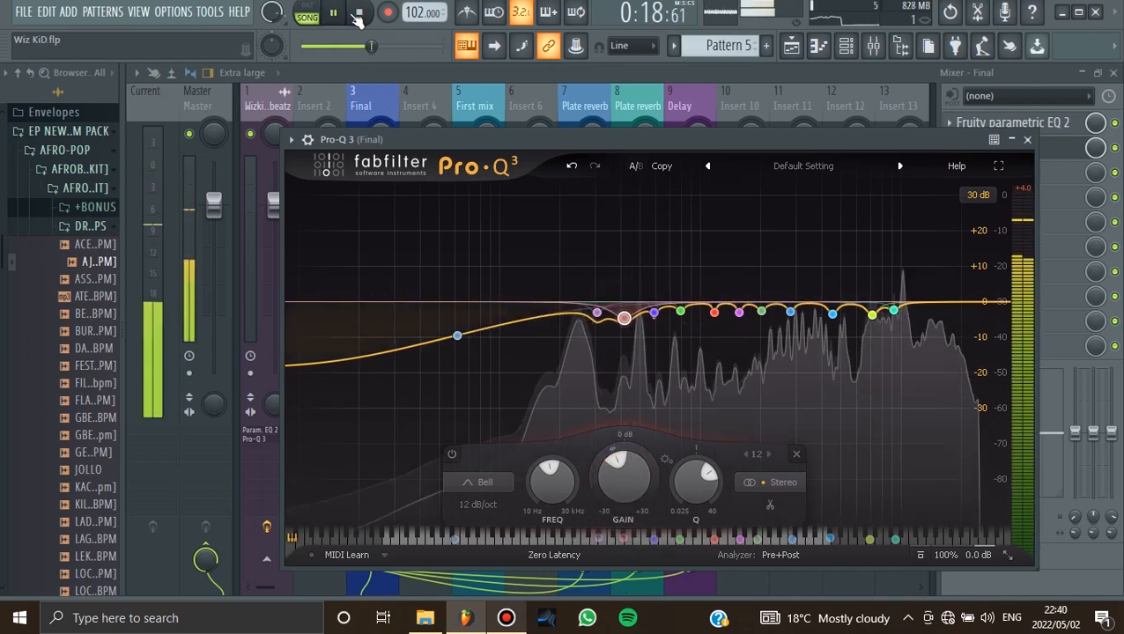
key("space")
left_click(790, 45)
left_click(872, 48)
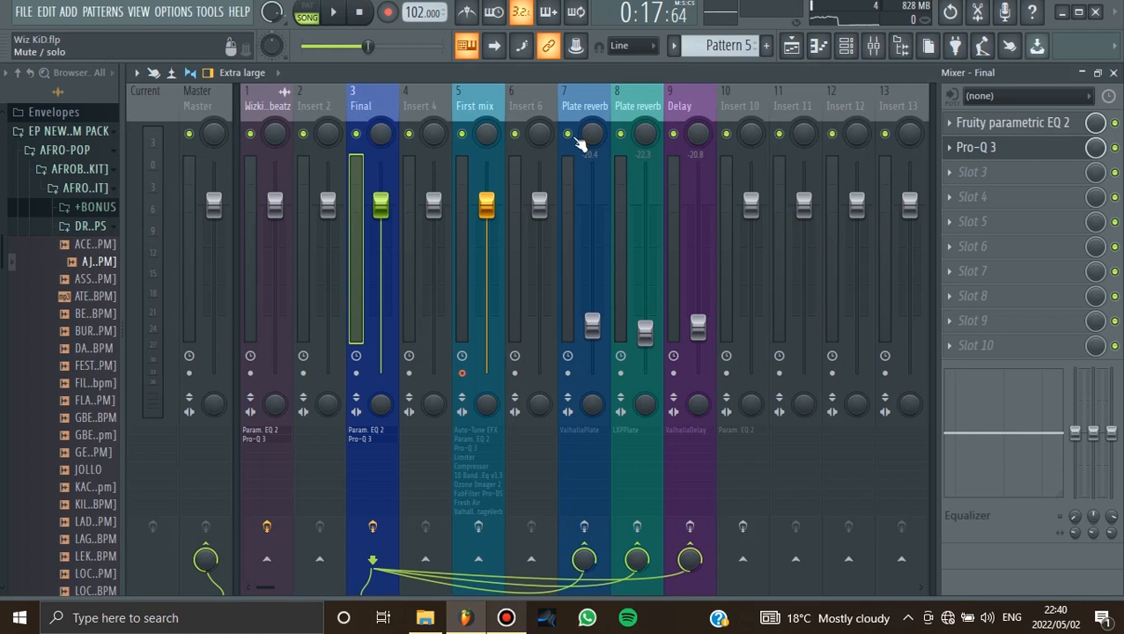
- Enable the effect slots of both Plate reverb inserts and the Delay insert
left_click(584, 527)
left_click(635, 527)
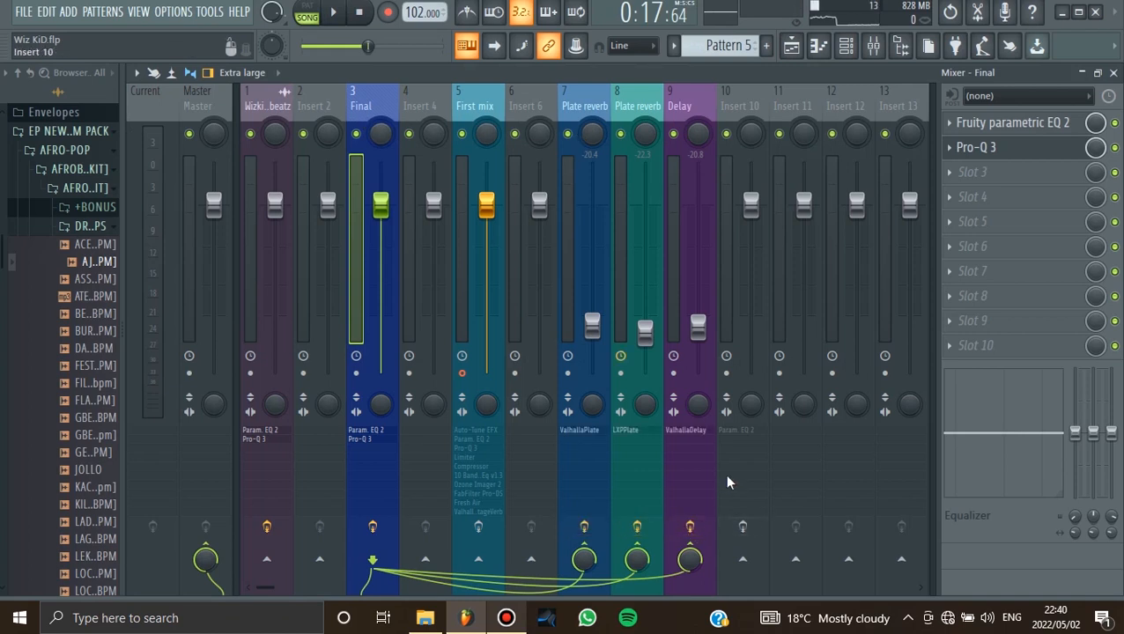
left_click(23, 13)
- Raise the Delay insert's level to -15.1 dB while the vocal plays, and continue listening in the playlist before stopping
left_click(337, 16)
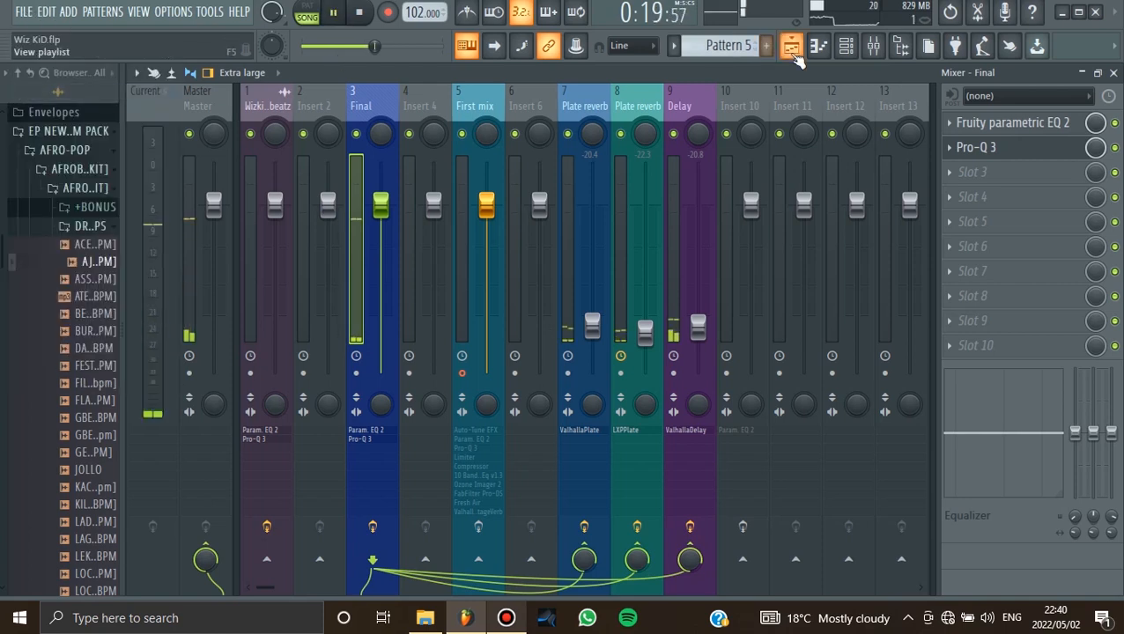
left_click_drag(697, 325, 699, 304)
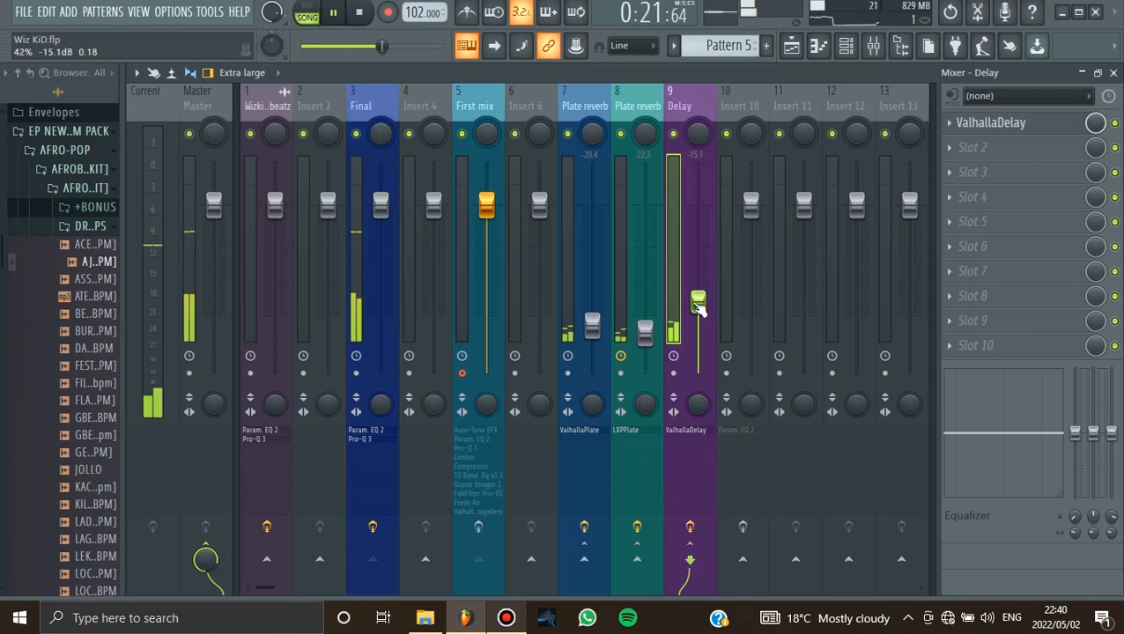
key("F5")
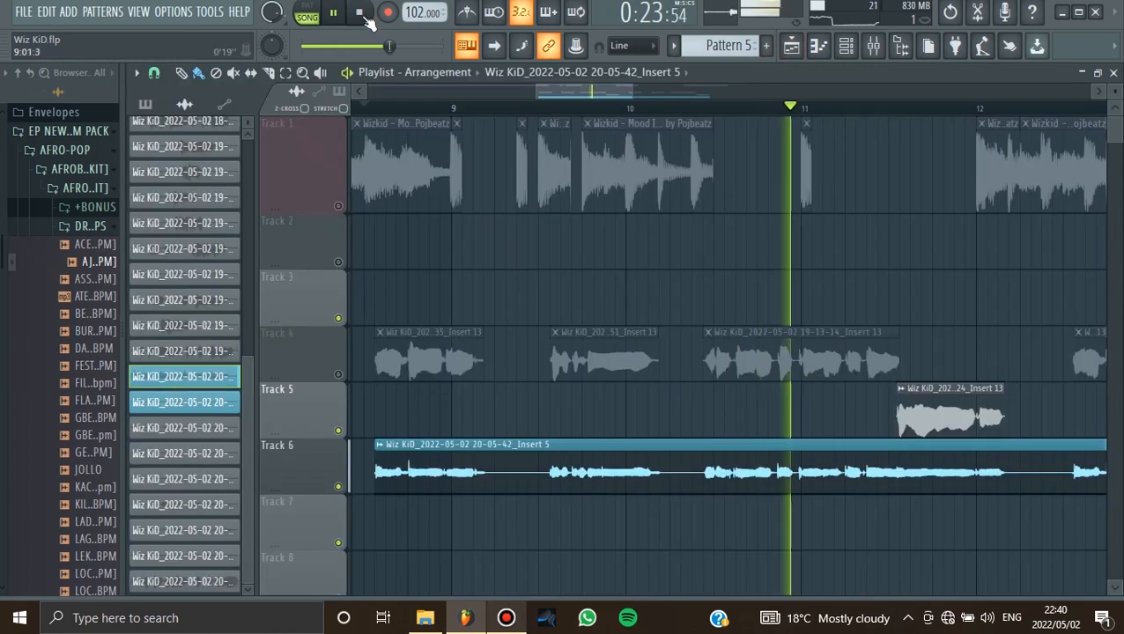
left_click_drag(571, 90, 553, 89)
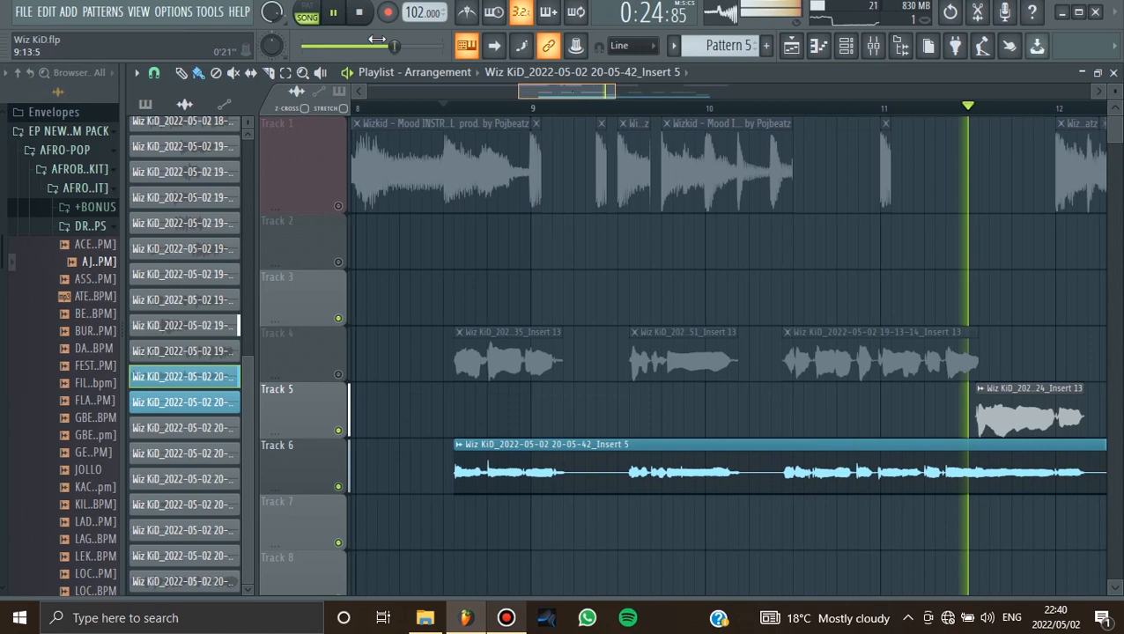
key("space")
- Mute Track 5, play the vocal together with Track 1's instrumental from just after bar 8, and mute Track 1 again
left_click(337, 430)
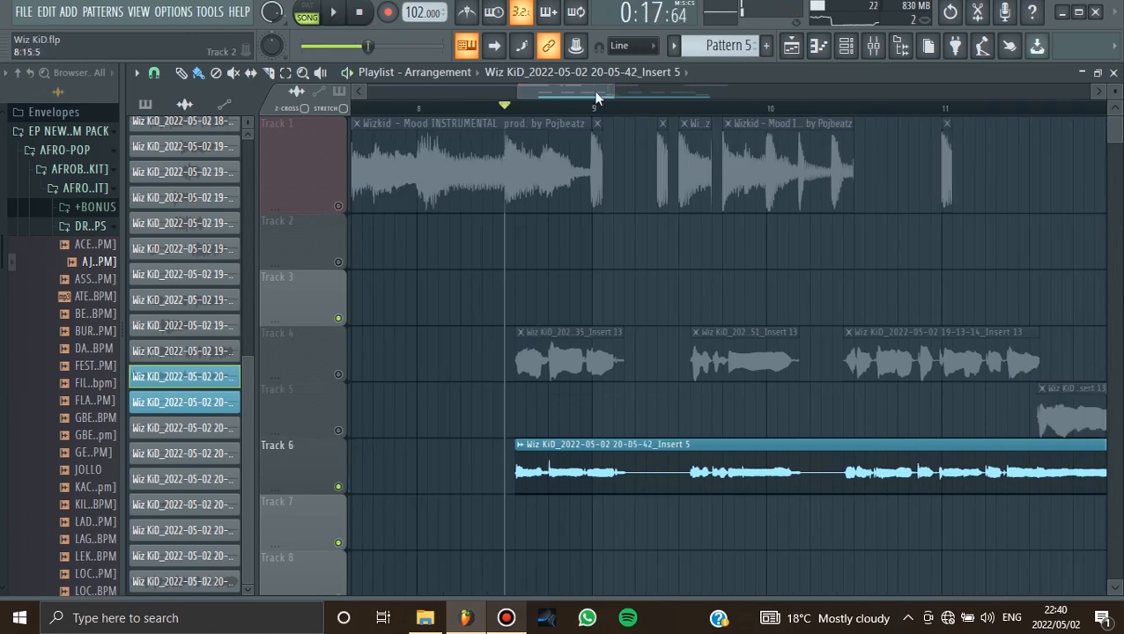
left_click(337, 205)
left_click(451, 105)
key("space")
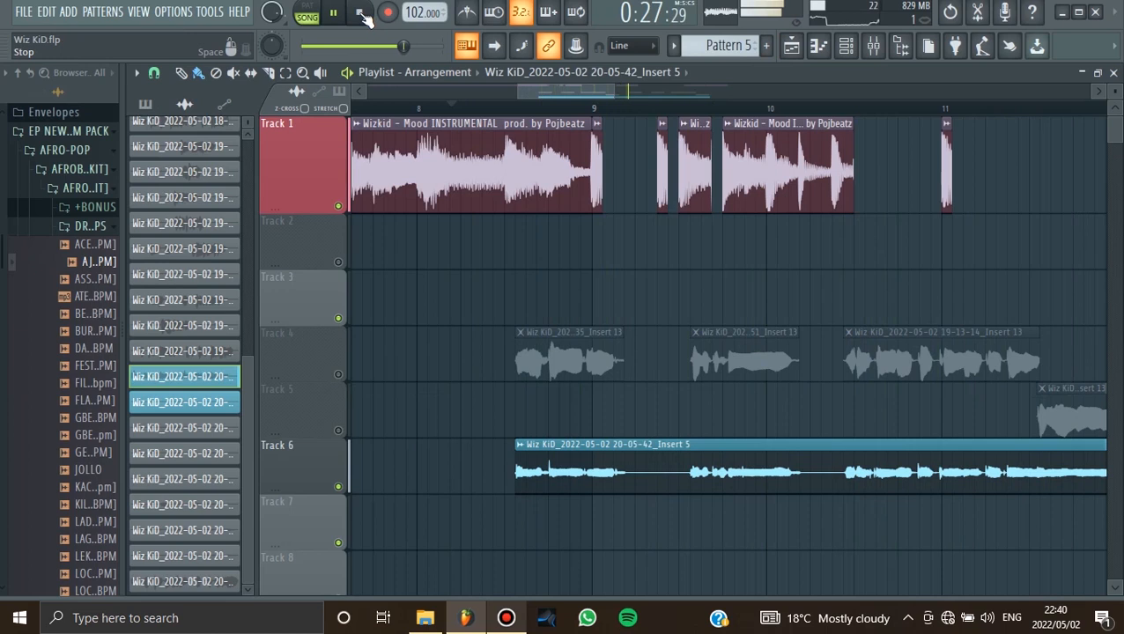
left_click(338, 205)
left_click(360, 17)
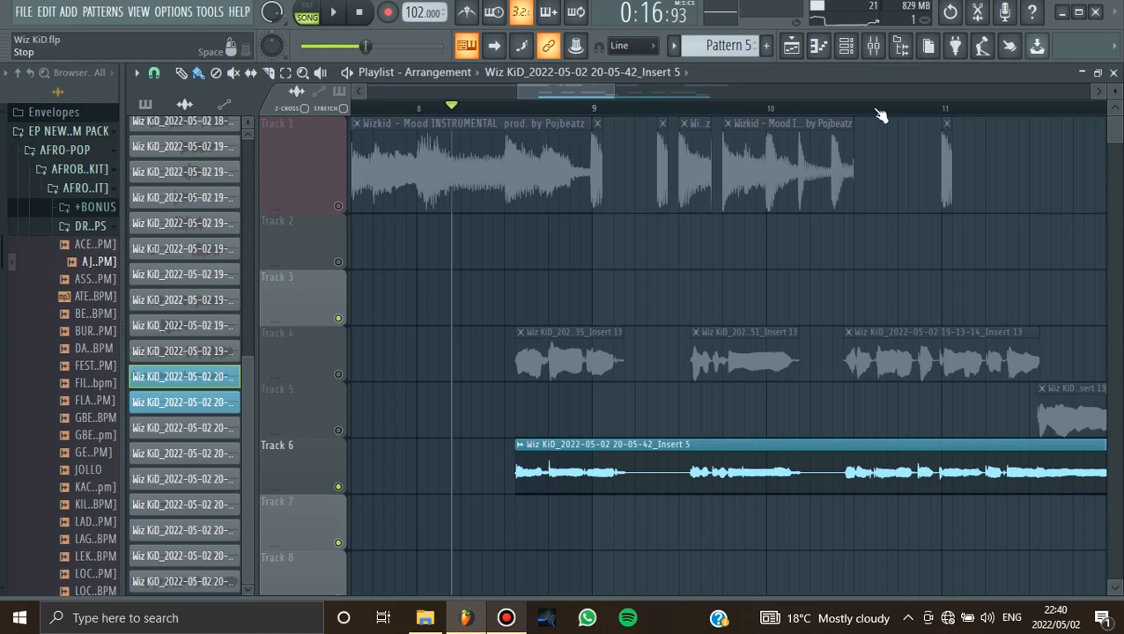
- Save the Wiz KiD.flp project
left_click_drag(667, 89, 631, 96)
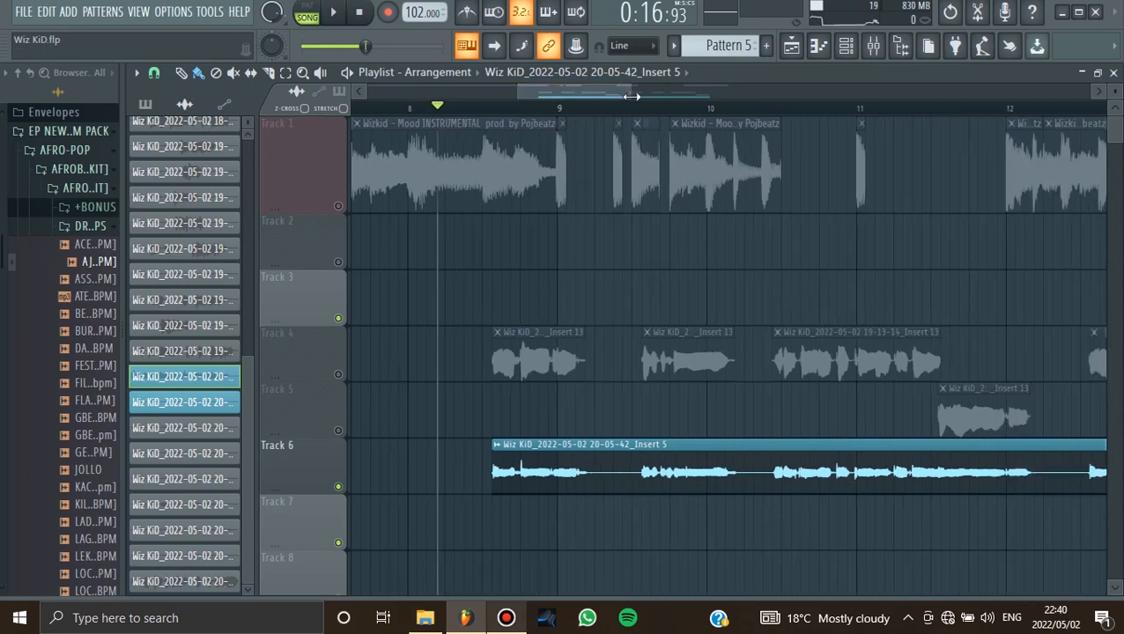
left_click(23, 12)
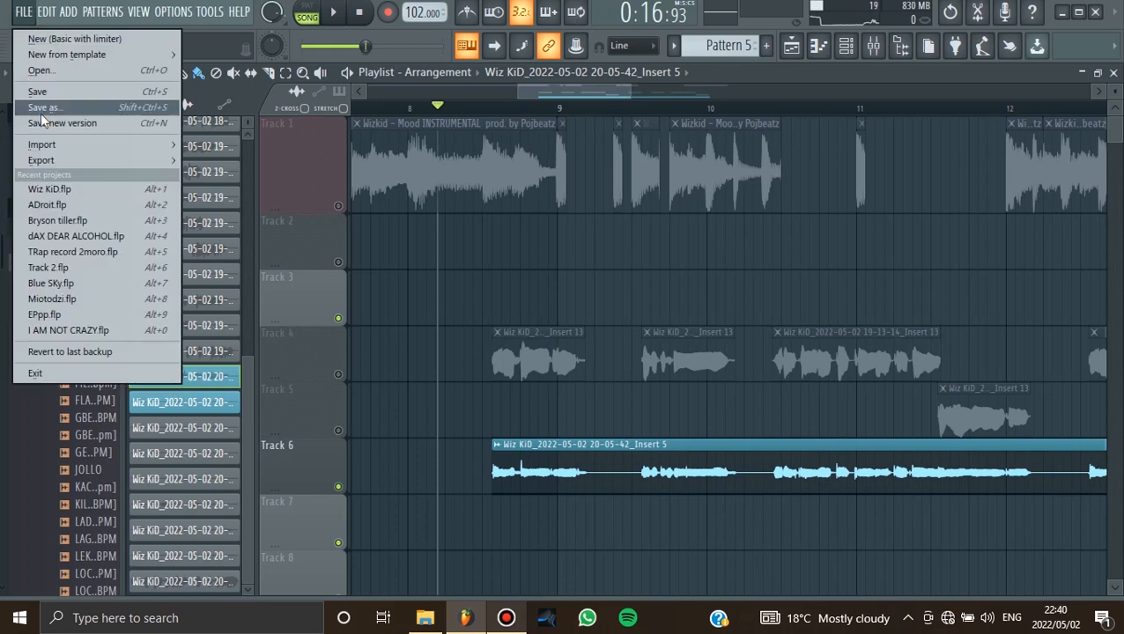
left_click(38, 92)
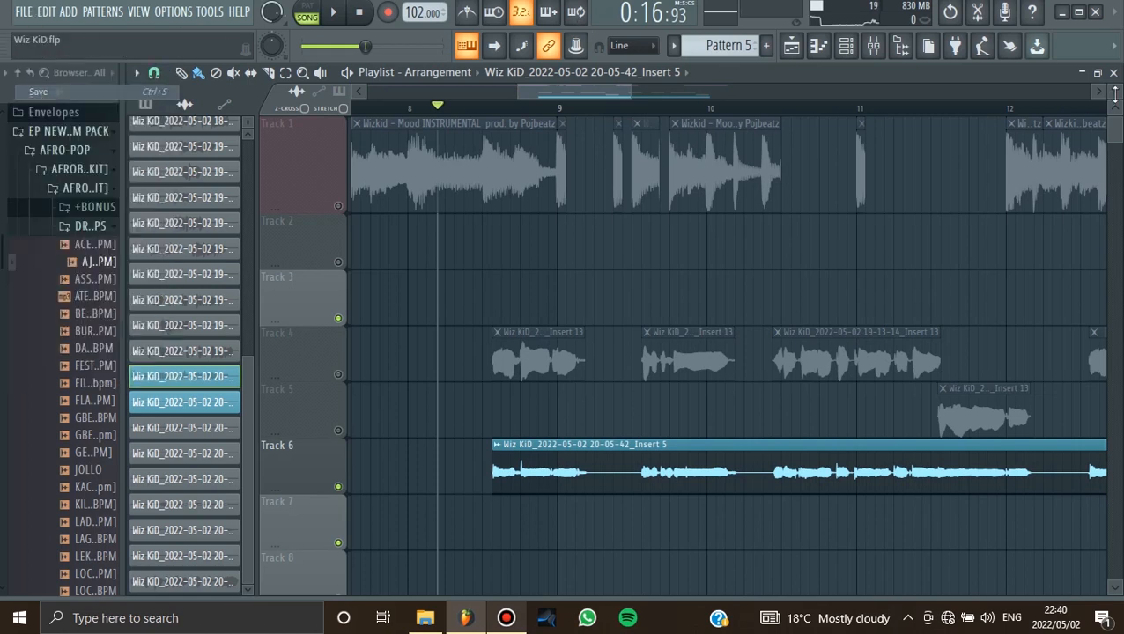
- Fit the whole rendered vocal clip on Track 6 into the playlist view and save the project again
scroll(551, 137, "down", 1)
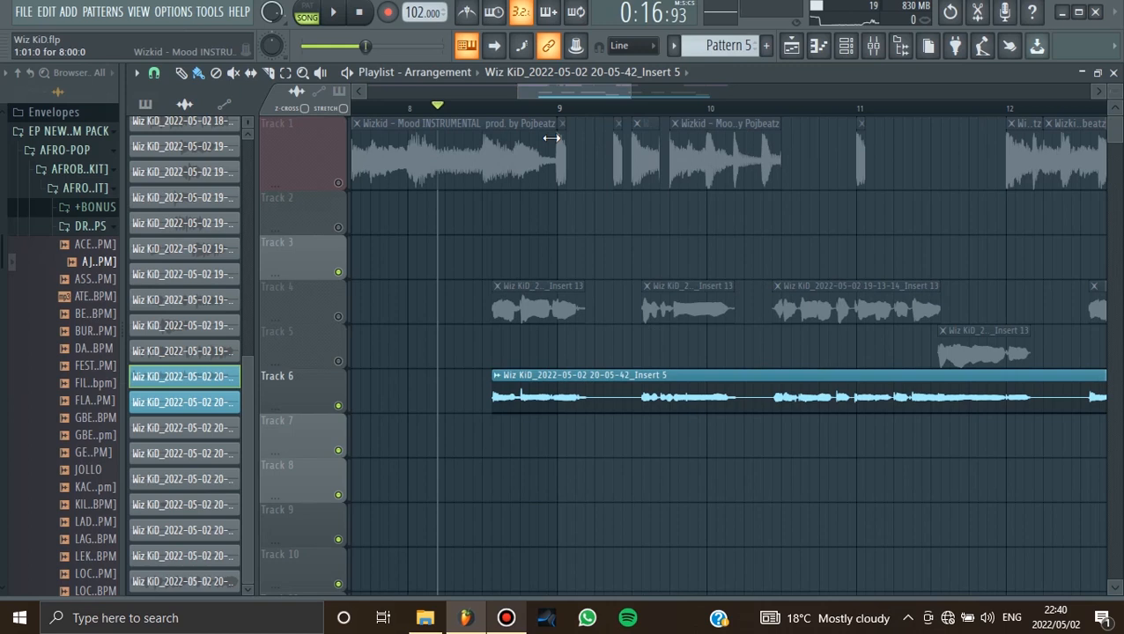
left_click_drag(631, 90, 736, 93)
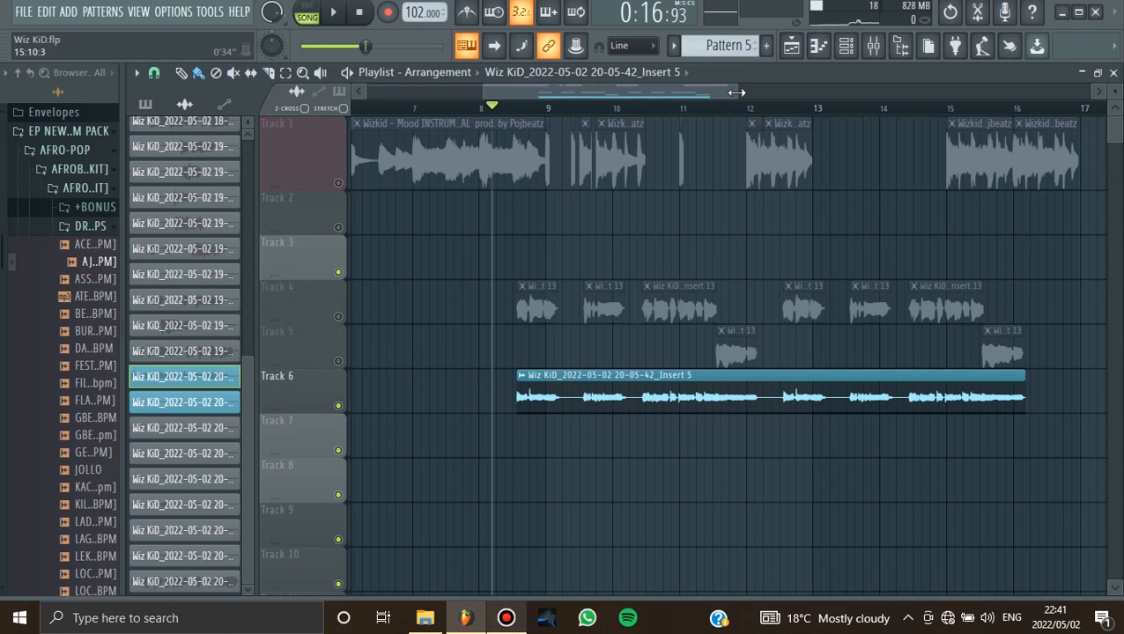
left_click_drag(712, 91, 710, 90)
left_click(26, 14)
left_click(49, 92)
left_click(23, 11)
left_click(54, 92)
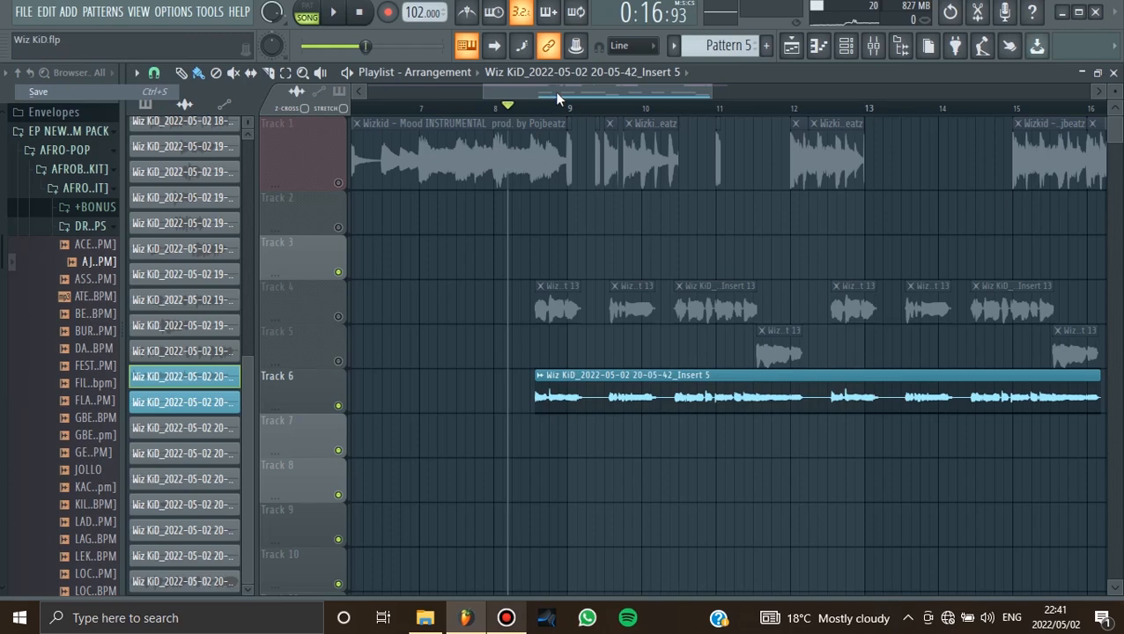